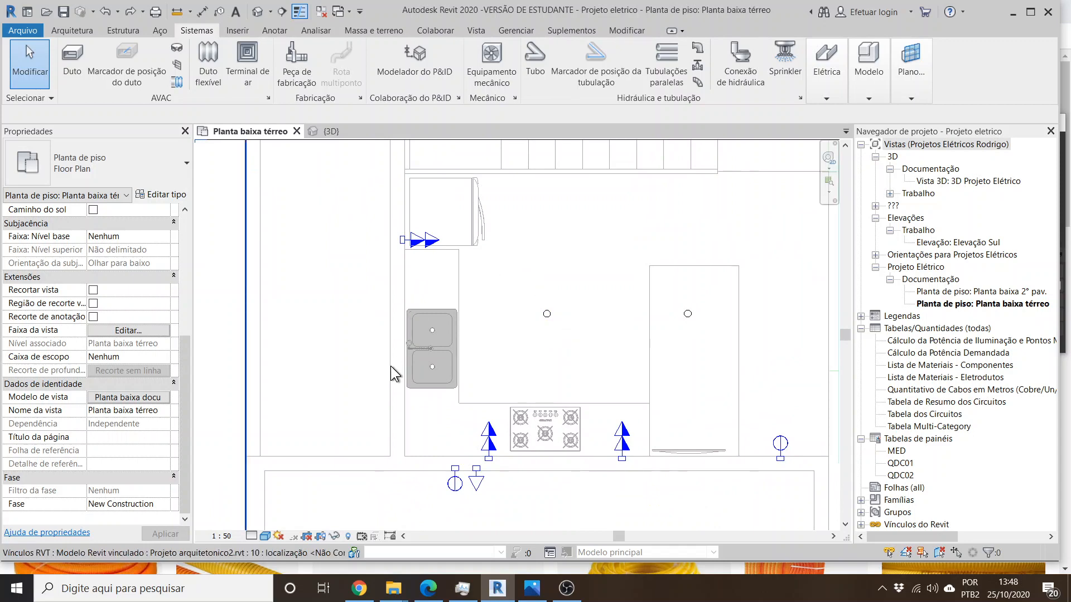
# - Switch to the browser and examine the image results for yellow and orange corrugated conduits
pyautogui.click(1014, 18)
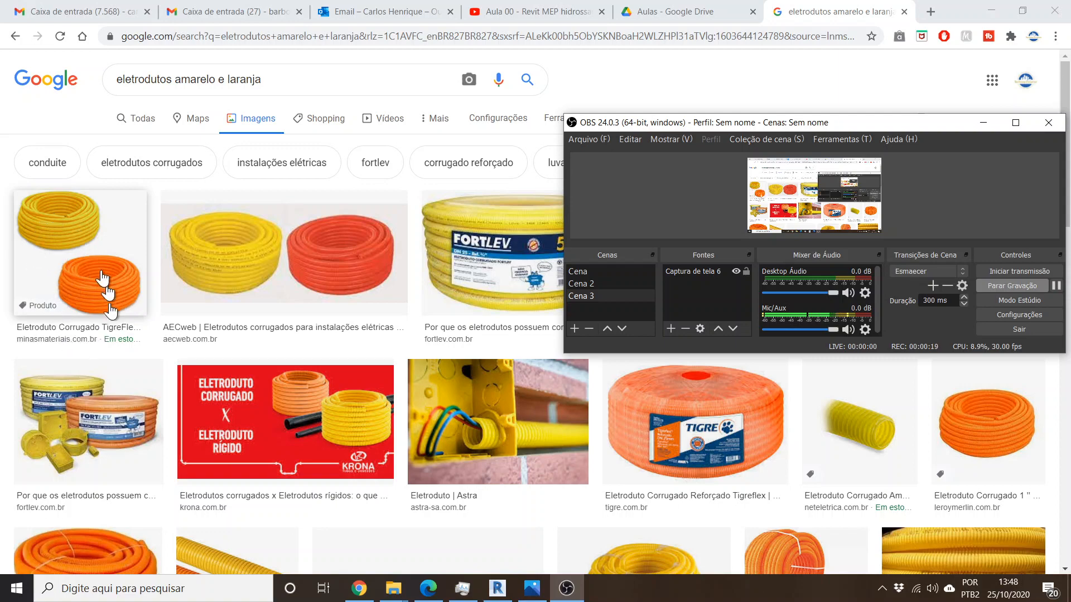
pyautogui.scroll(-6, 127, 215)
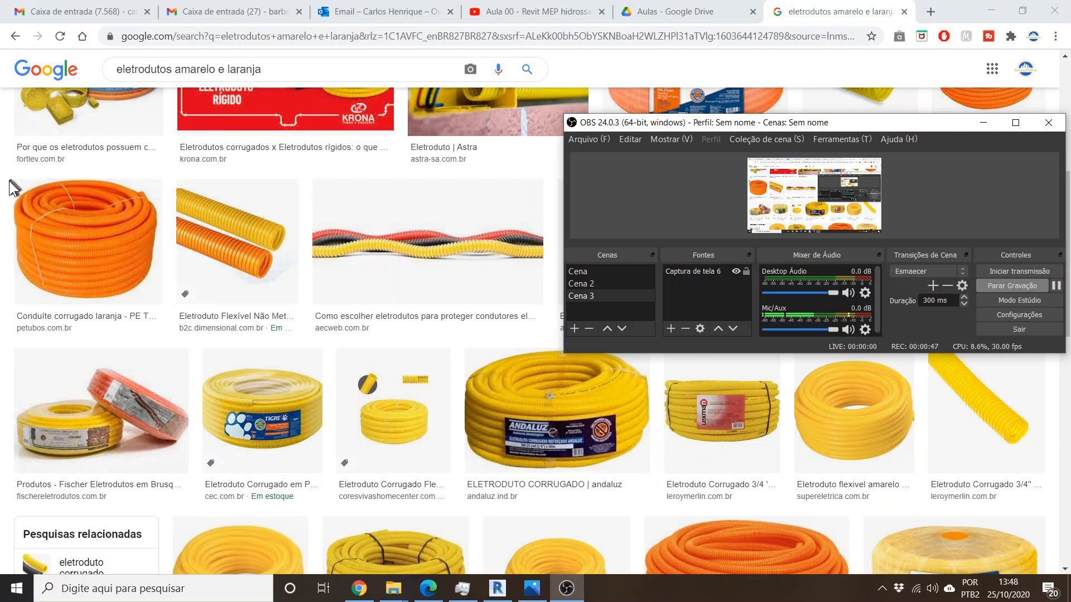
pyautogui.scroll(6, 75, 250)
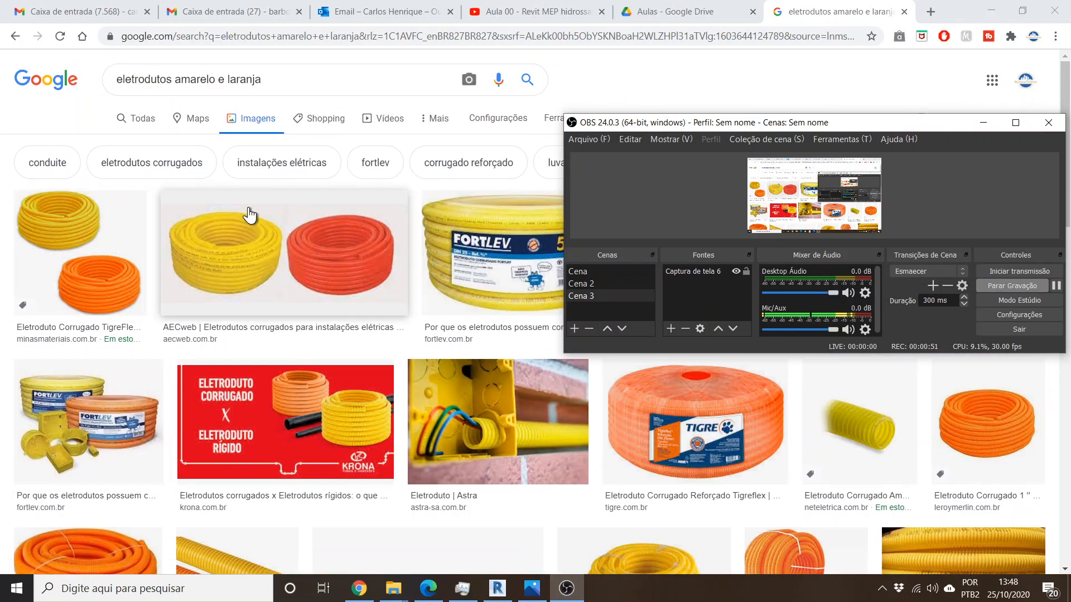
pyautogui.scroll(-5, 250, 217)
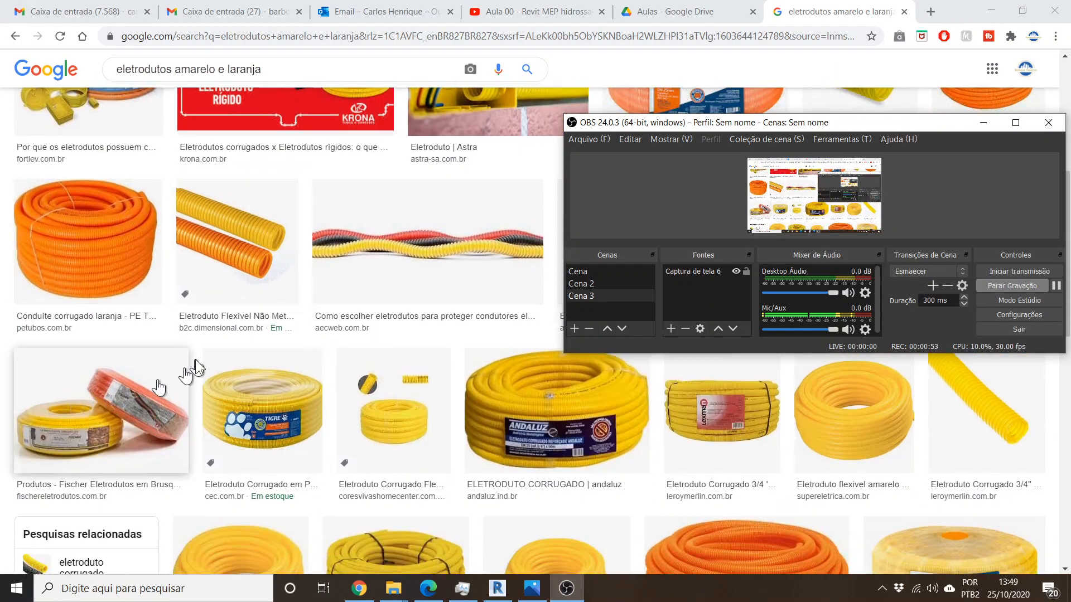
pyautogui.scroll(-3, 360, 368)
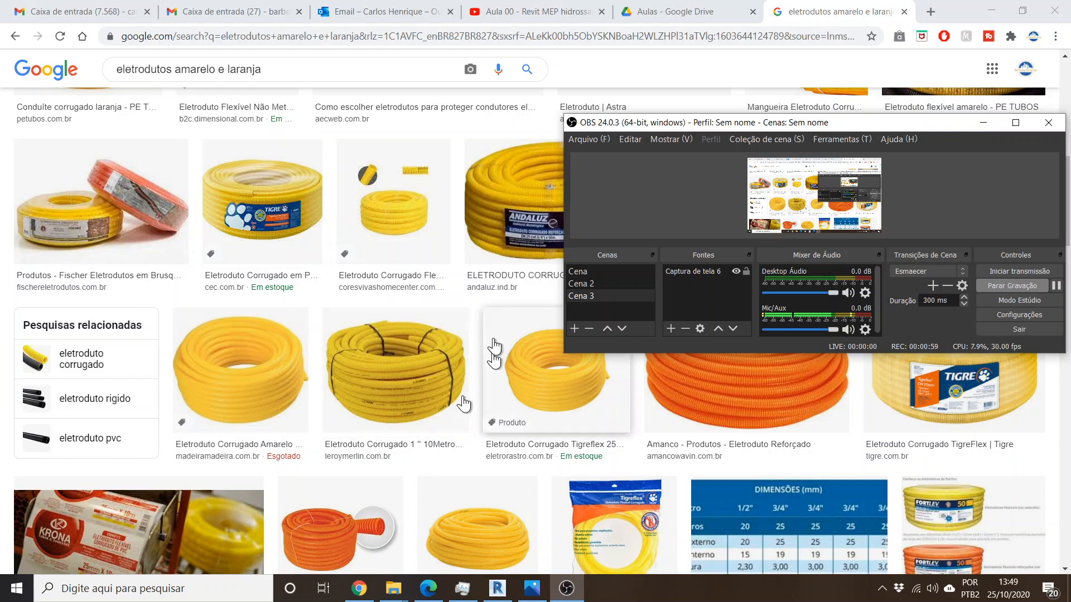
# - Return to Revit and set the ground floor plan's detail level to fine (Alto)
pyautogui.click(509, 592)
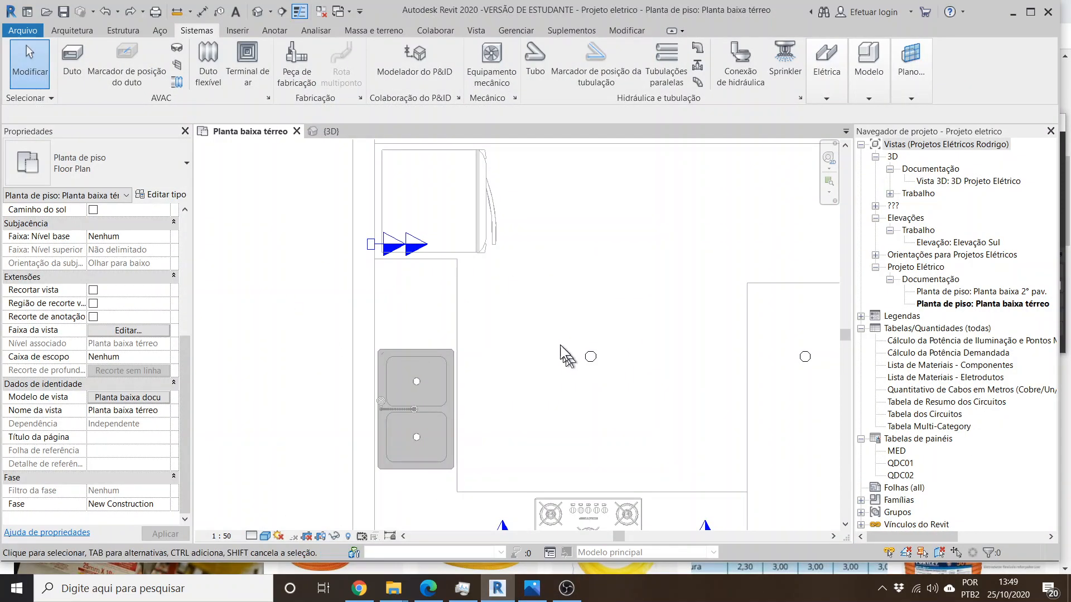
pyautogui.scroll(5, 608, 363)
pyautogui.scroll(-5, 608, 358)
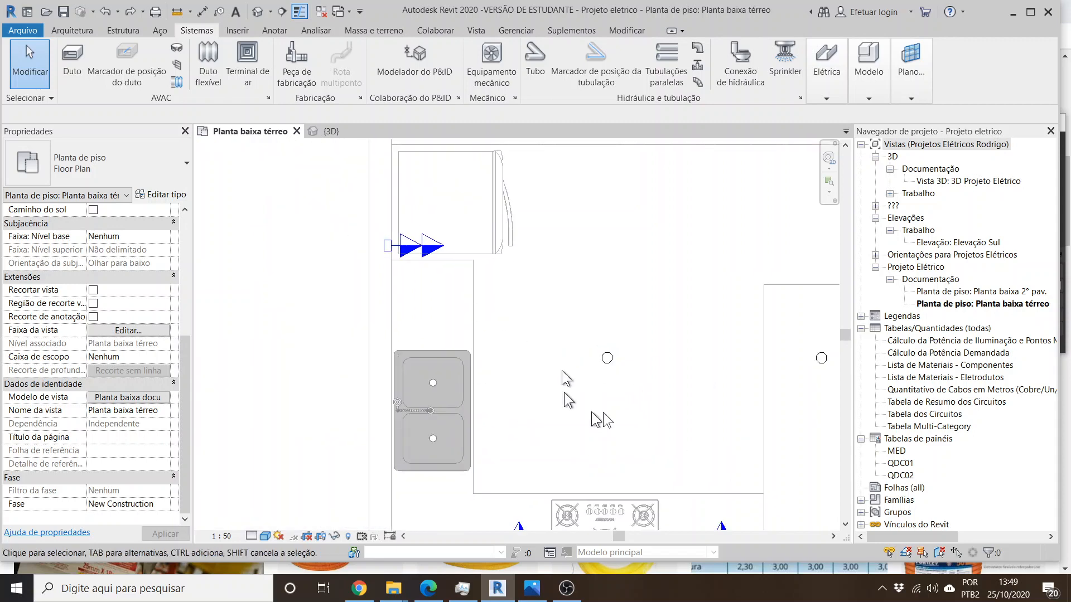
pyautogui.scroll(-2, 295, 173)
pyautogui.scroll(3, 460, 263)
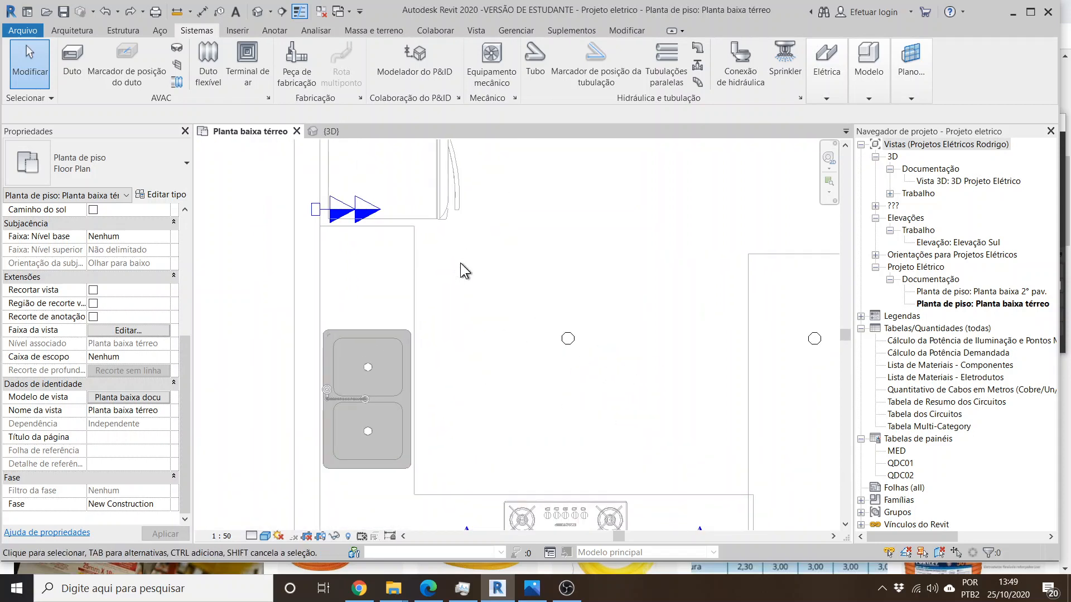
pyautogui.click(252, 536)
pyautogui.click(266, 522)
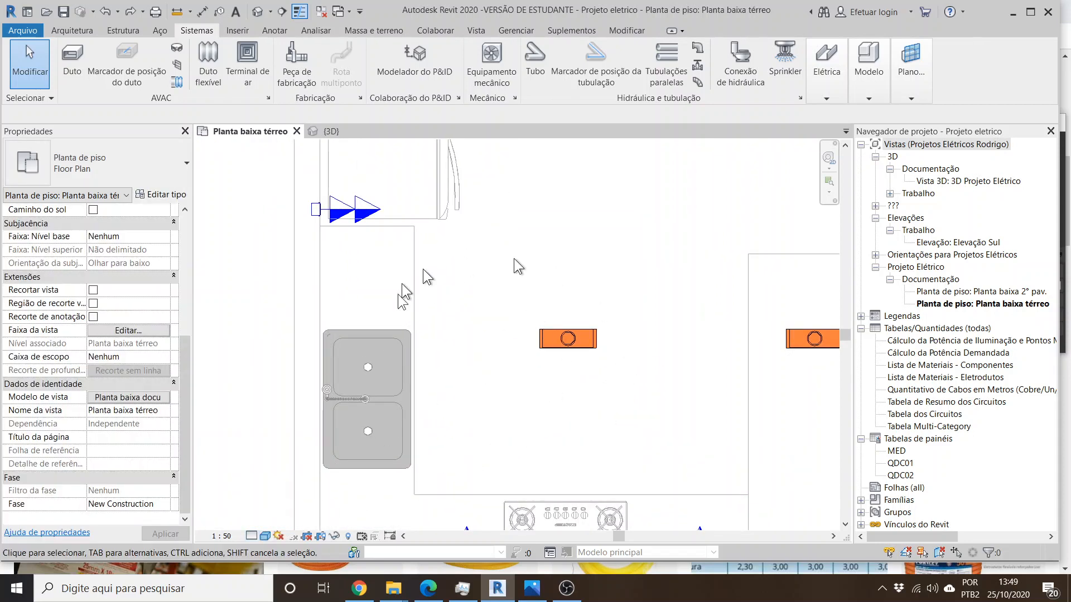
# - Examine the kitchen's ceiling light point up close and review the luminaire types available for it
pyautogui.scroll(5, 505, 301)
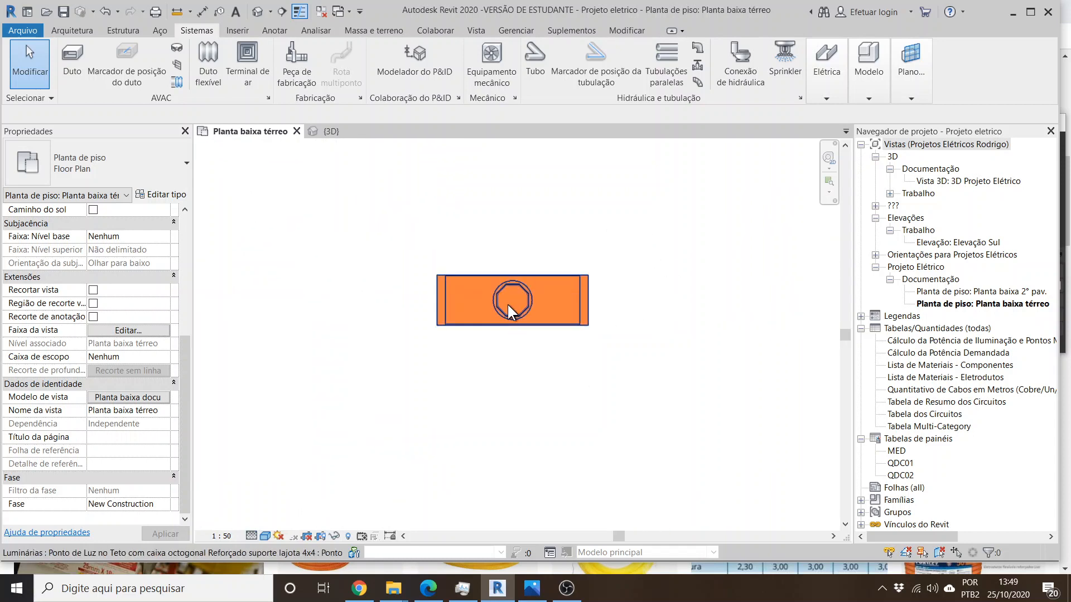
pyautogui.scroll(3, 503, 289)
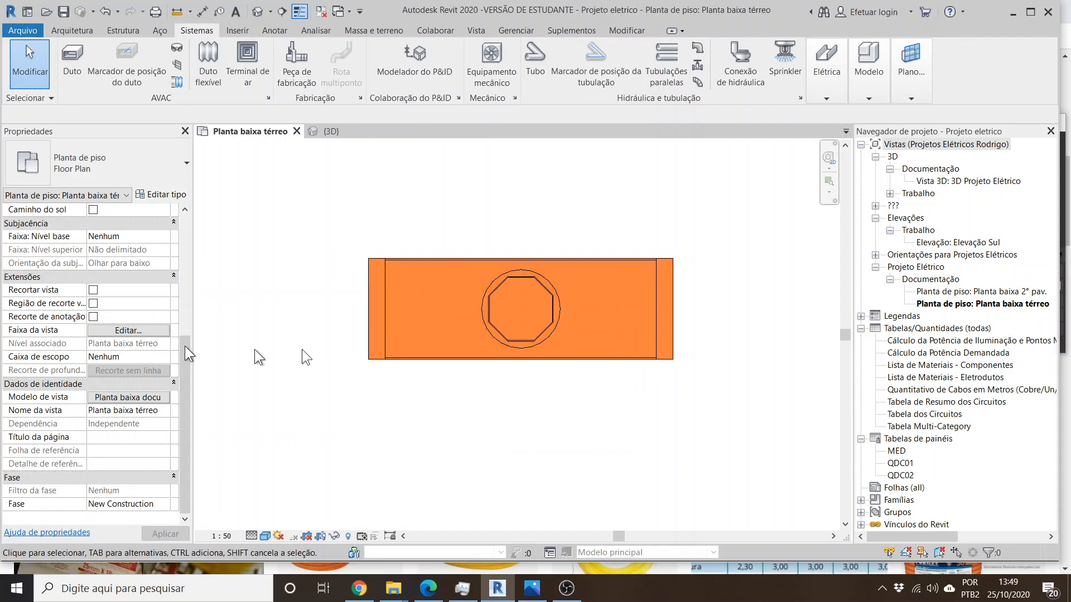
pyautogui.scroll(-5, 457, 323)
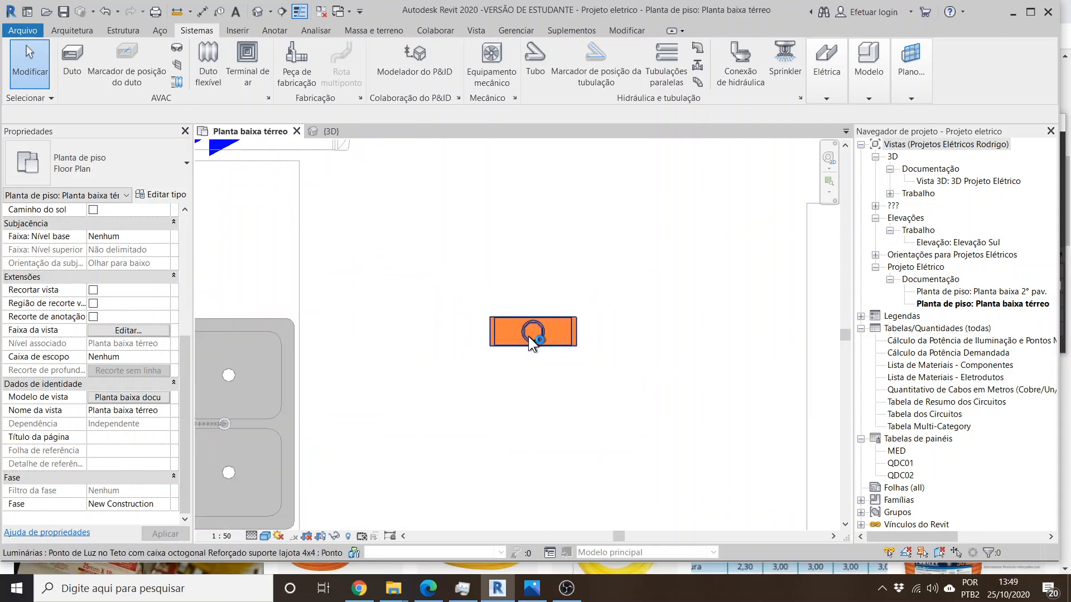
pyautogui.click(532, 342)
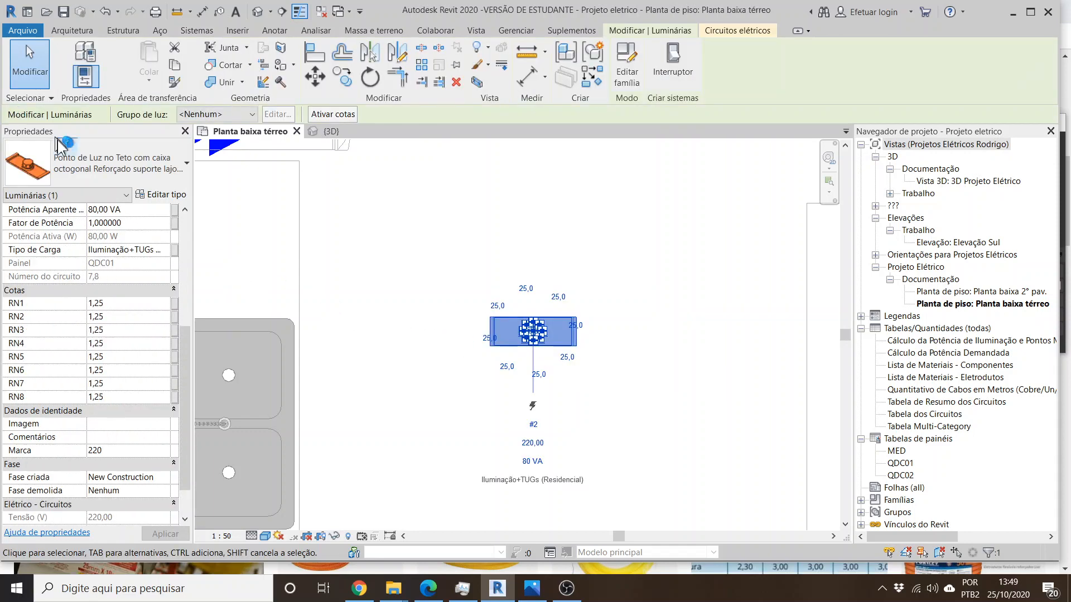
pyautogui.click(70, 165)
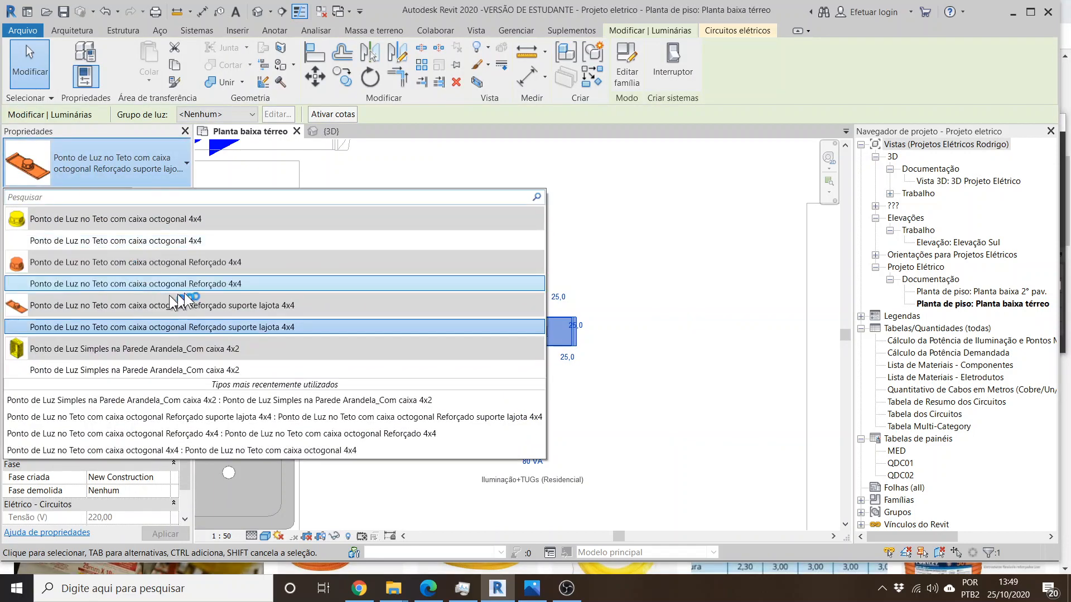
pyautogui.click(708, 294)
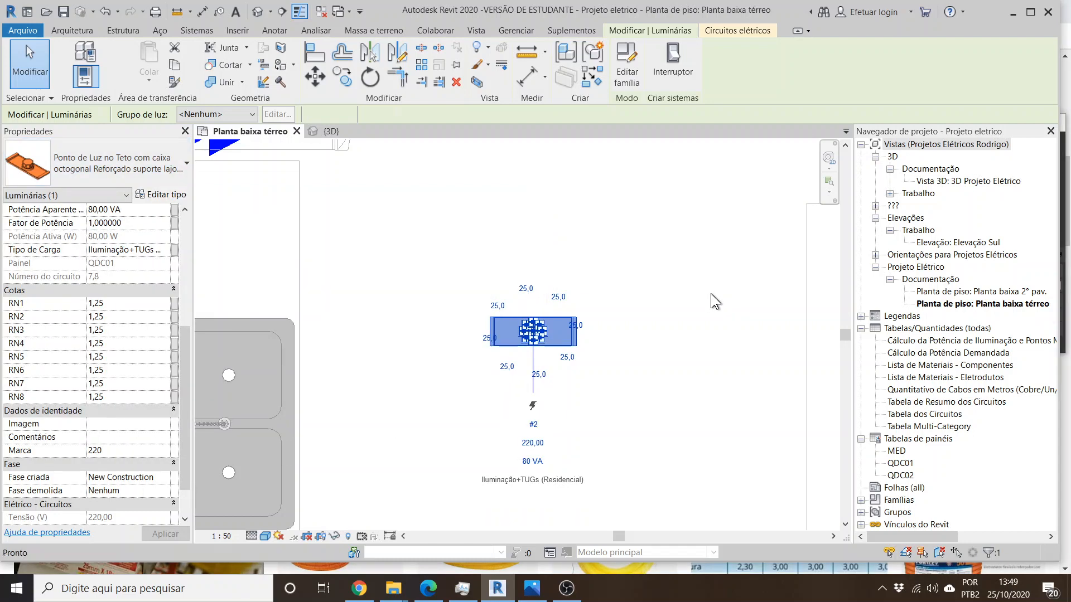
pyautogui.click(711, 294)
pyautogui.scroll(2, 511, 346)
pyautogui.scroll(2, 531, 306)
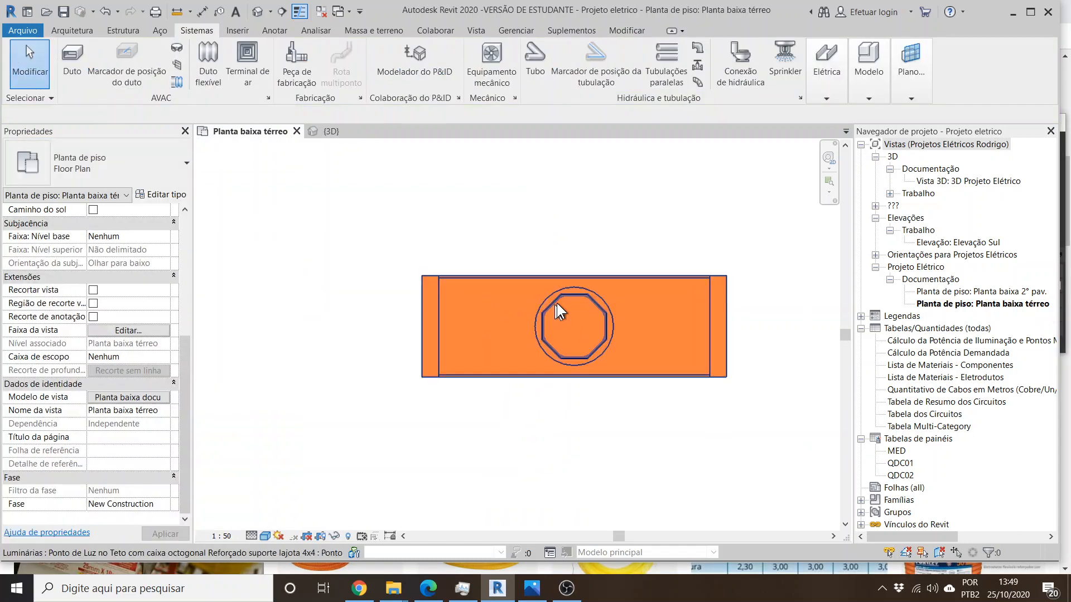
pyautogui.scroll(1, 552, 302)
pyautogui.scroll(1, 550, 301)
pyautogui.scroll(-5, 557, 300)
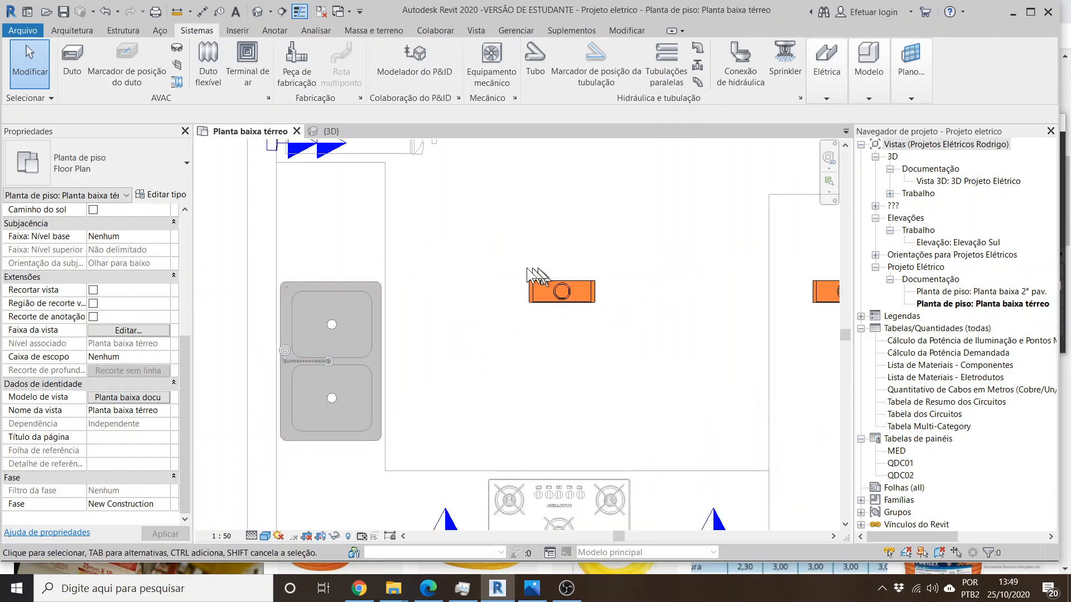
pyautogui.scroll(3, 555, 285)
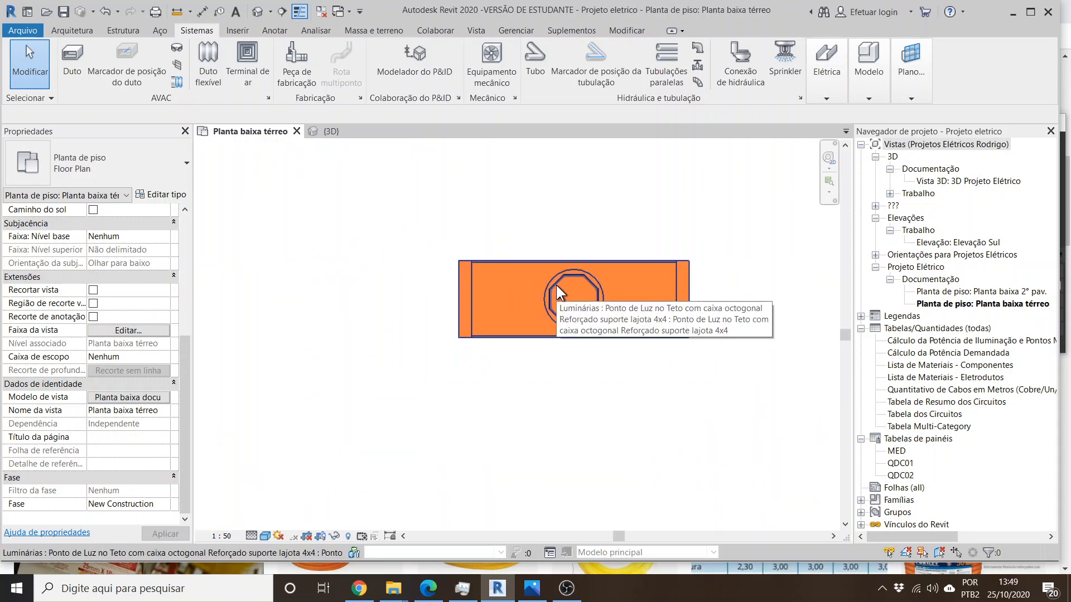
pyautogui.scroll(-2, 558, 289)
pyautogui.click(574, 283)
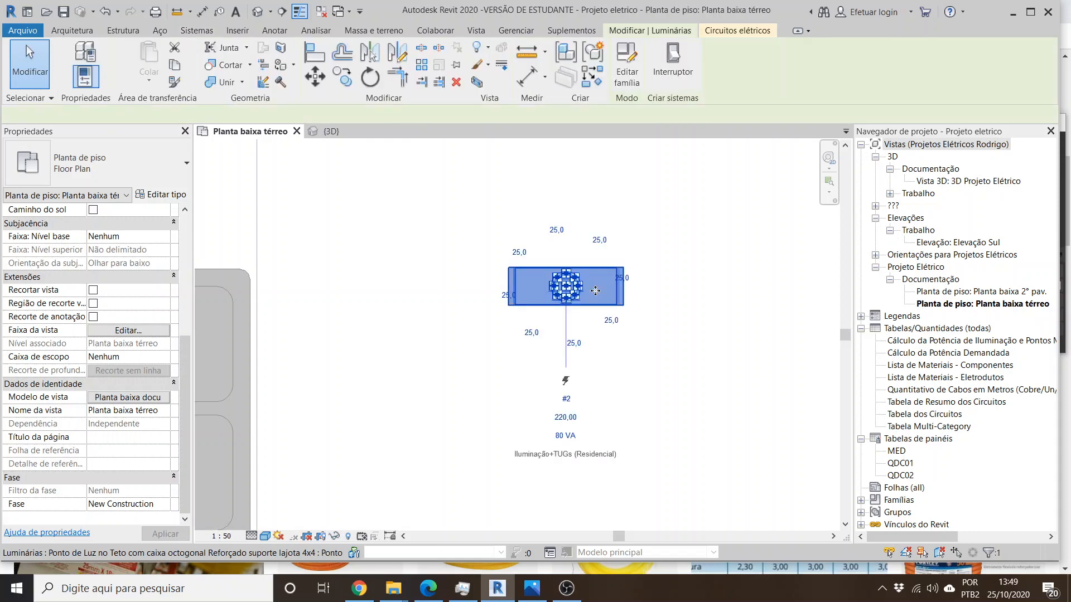
pyautogui.scroll(2, 579, 291)
pyautogui.scroll(3, 579, 292)
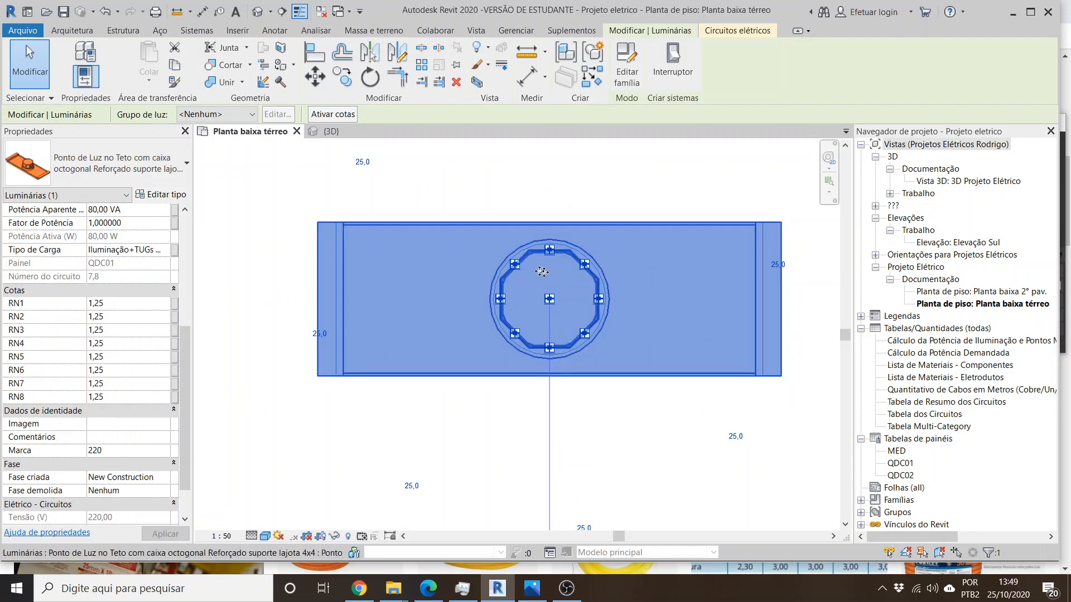
pyautogui.rightClick(514, 264)
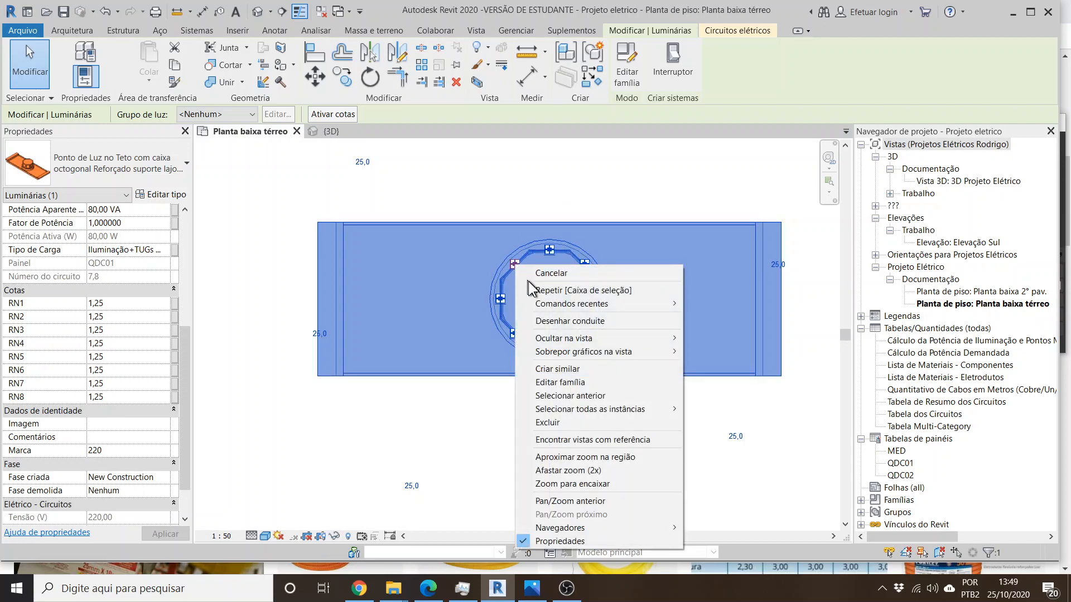
pyautogui.click(569, 321)
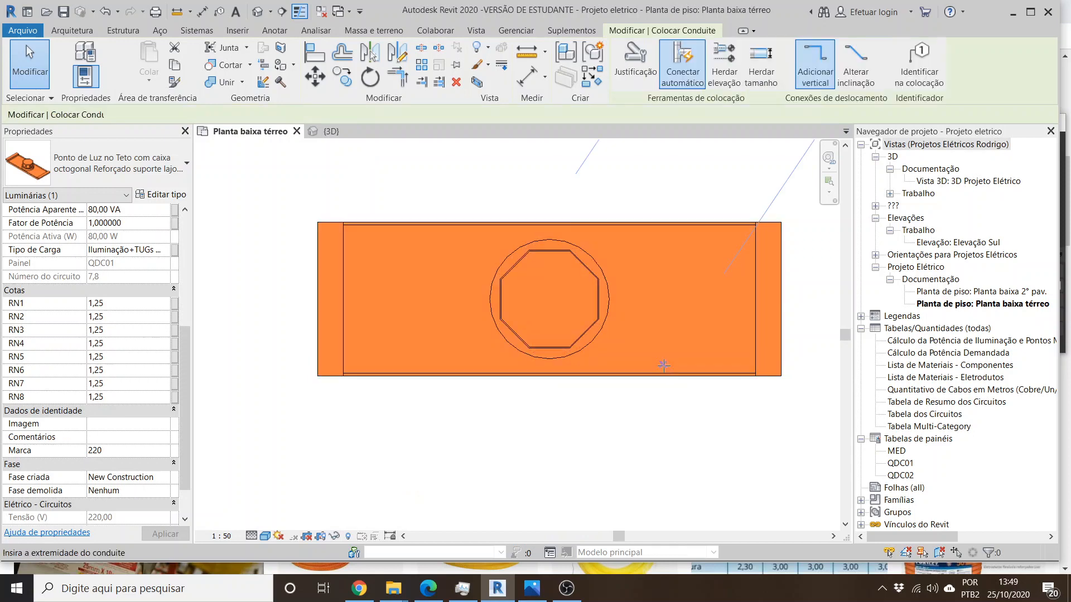
pyautogui.scroll(-2, 662, 366)
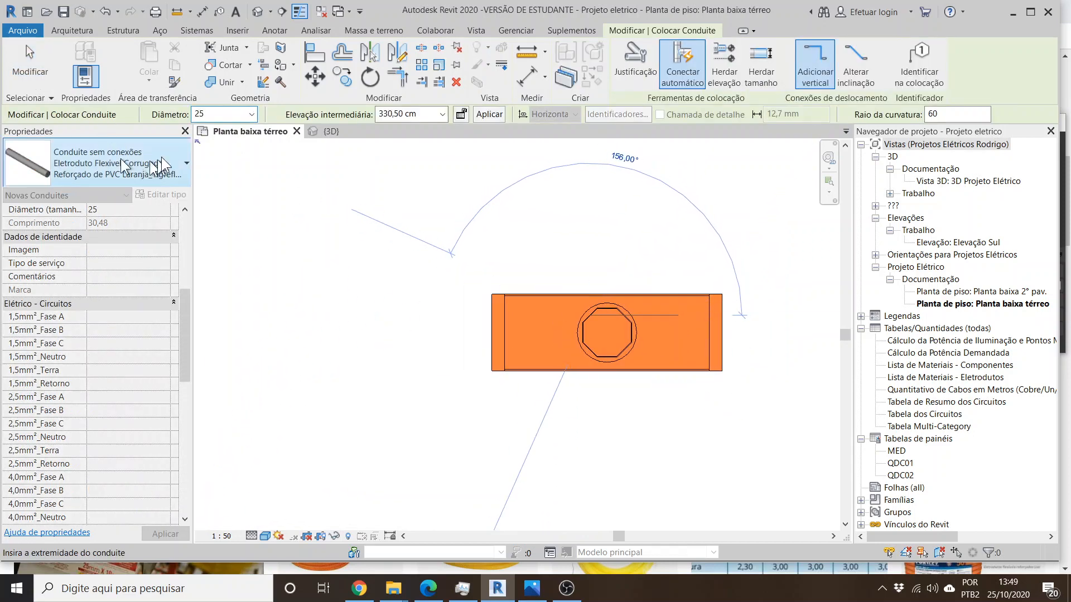
pyautogui.scroll(-3, 739, 512)
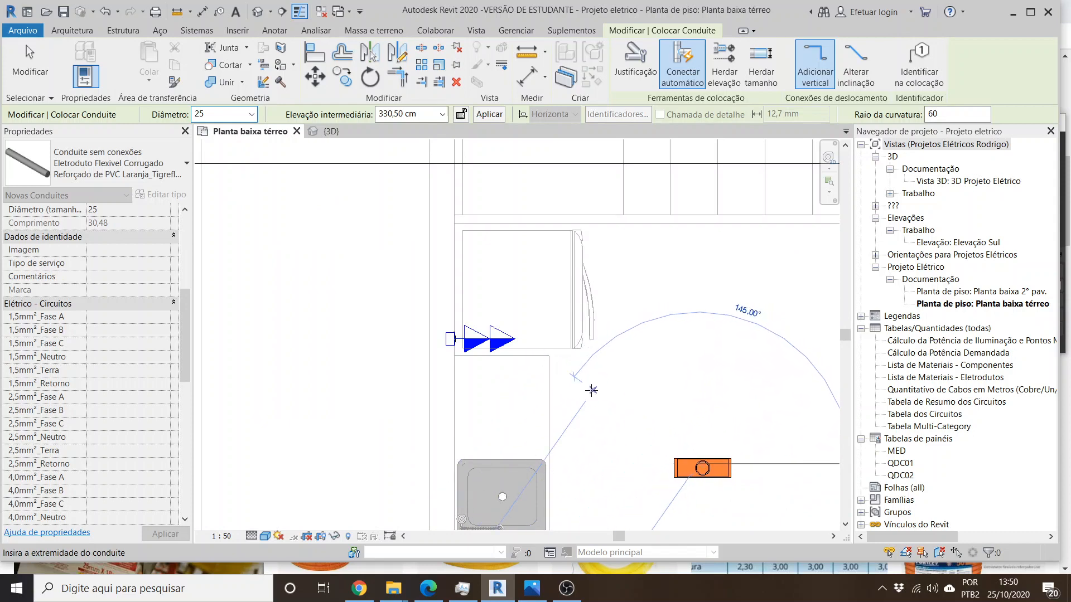
pyautogui.press('Escape')
pyautogui.scroll(5, 532, 349)
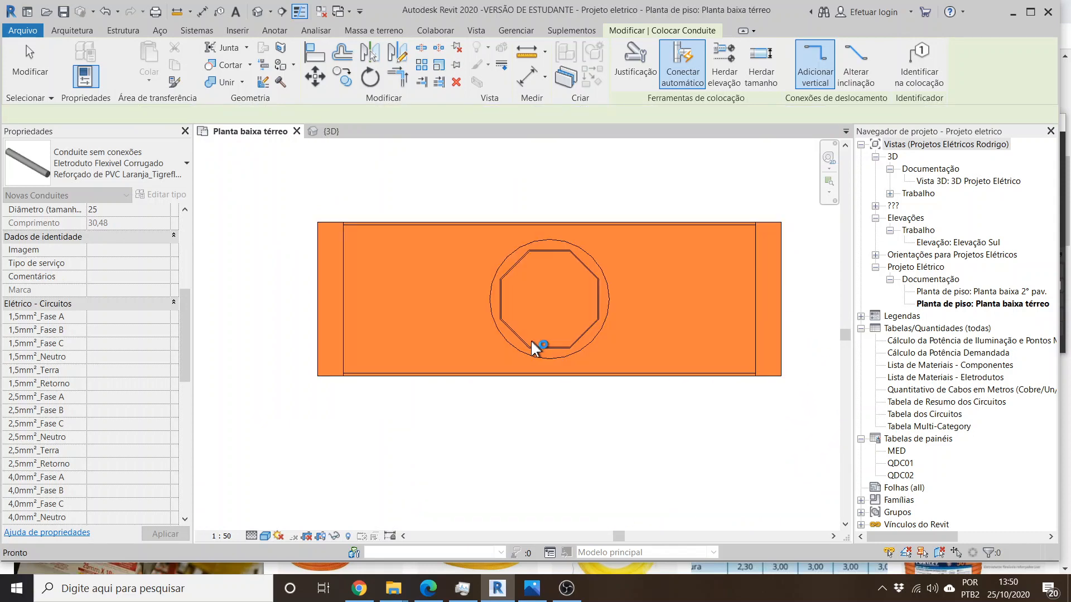
pyautogui.press('Escape')
# - Move the horizontal section line down through the kitchen near the ceiling lights and shorten its far clip offset to 41,82
pyautogui.scroll(-10, 600, 368)
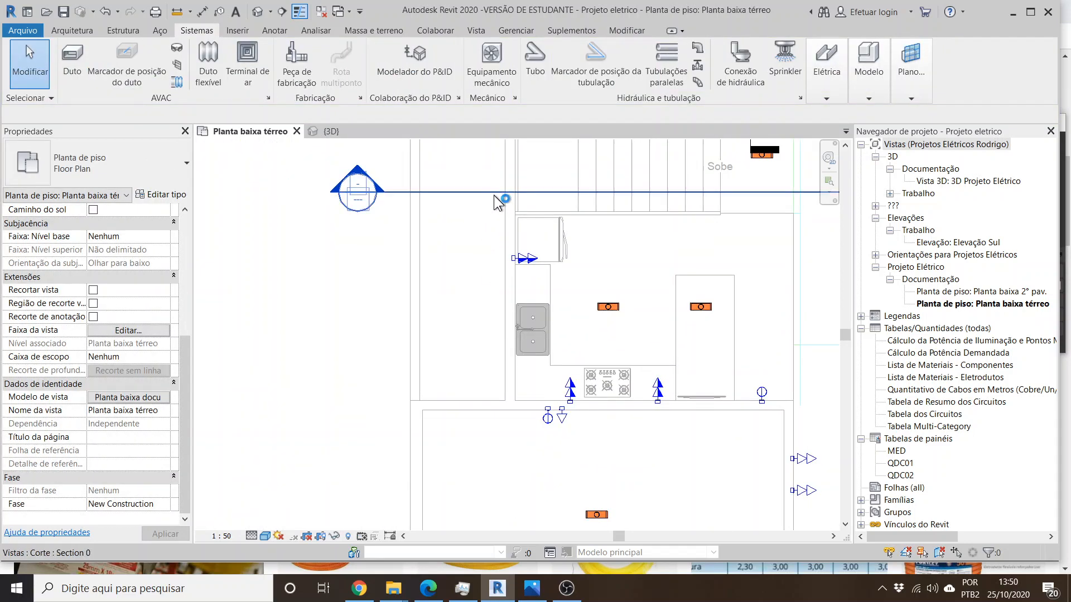
pyautogui.moveTo(497, 245); pyautogui.dragTo(459, 322)
pyautogui.scroll(-5, 438, 336)
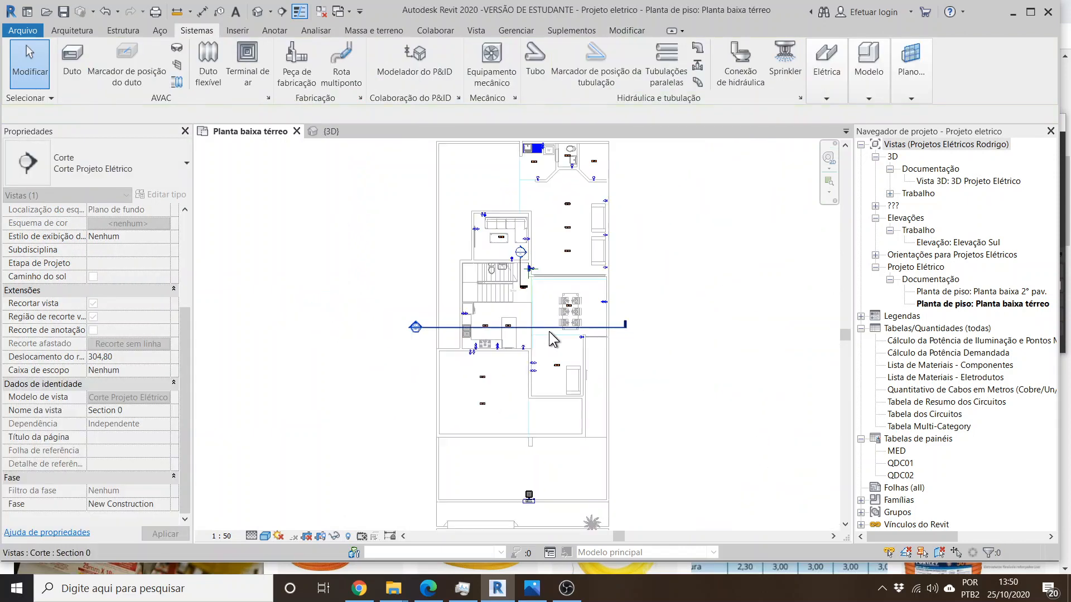
pyautogui.click(549, 329)
pyautogui.click(548, 328)
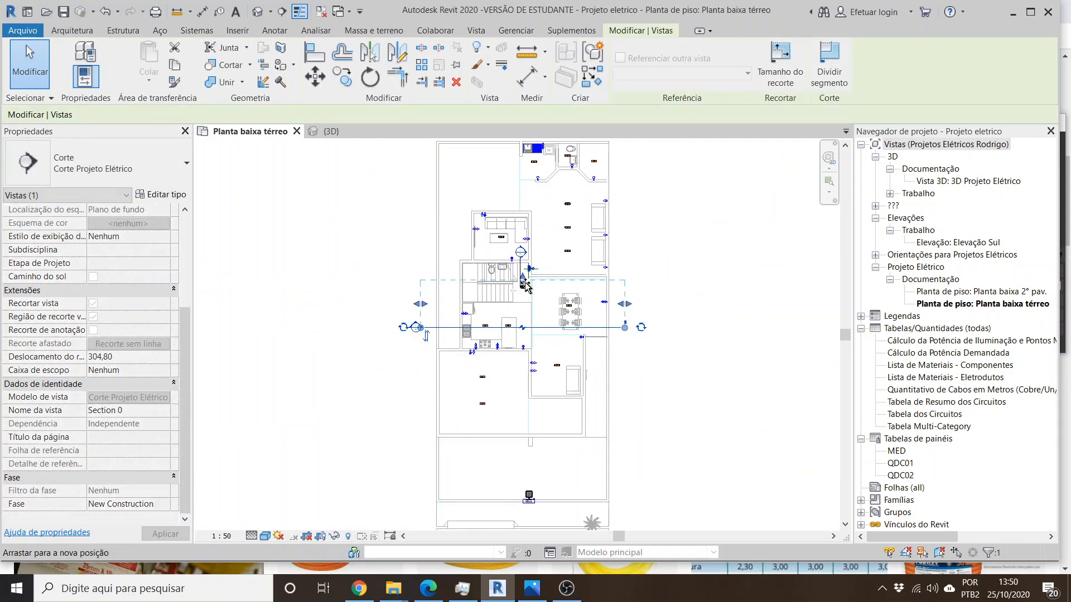
pyautogui.moveTo(522, 285); pyautogui.dragTo(523, 312)
pyautogui.scroll(5, 437, 326)
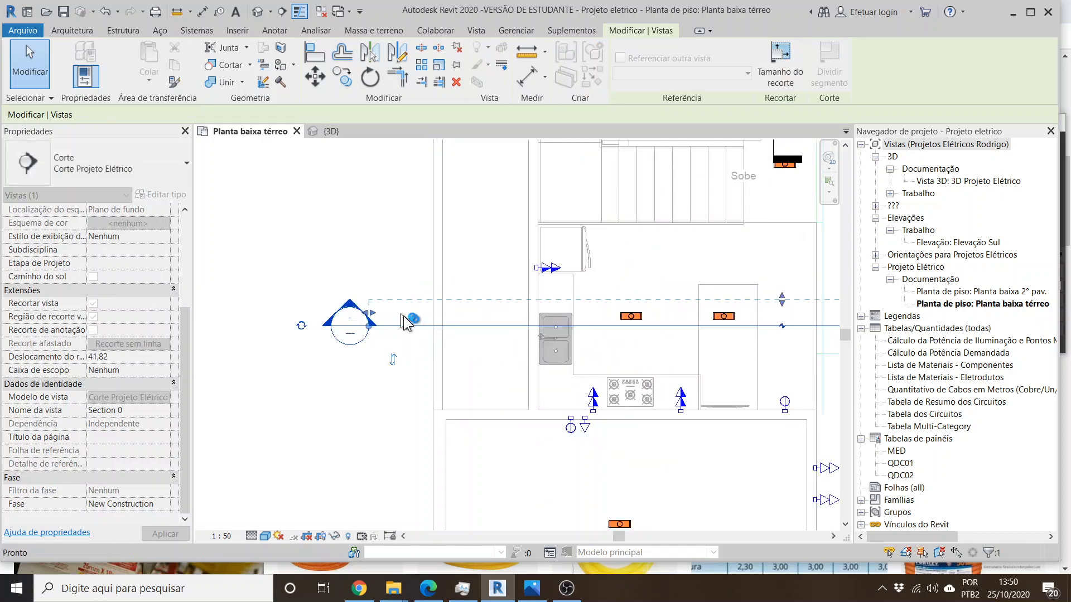
pyautogui.press('Escape')
# - Open the Section 0 view and place an aligned dimension from the kitchen floor to the underside of the ceiling slab
pyautogui.doubleClick(351, 310)
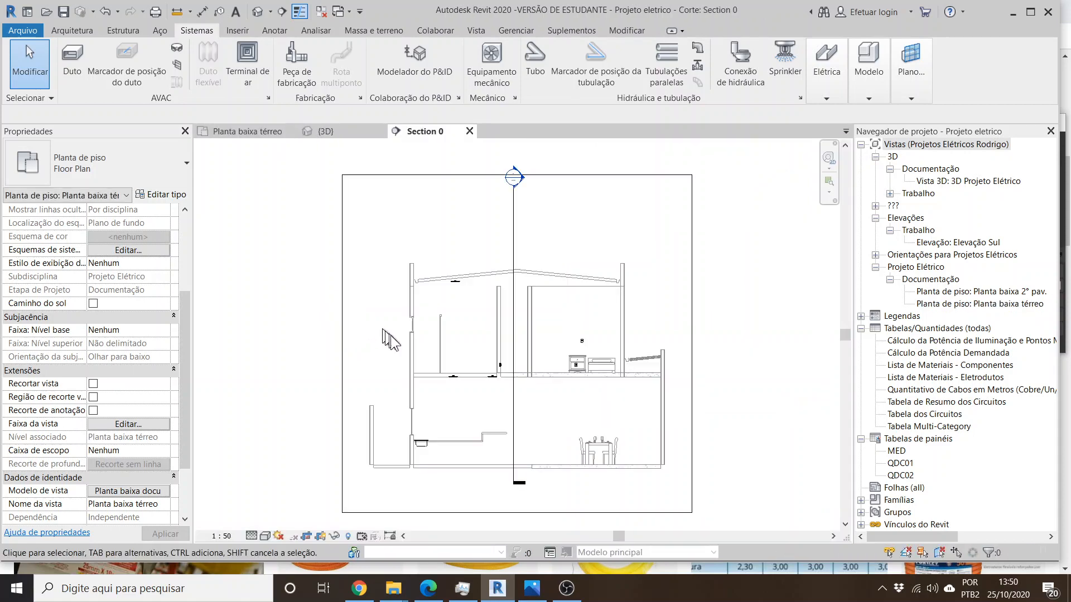
pyautogui.scroll(3, 474, 466)
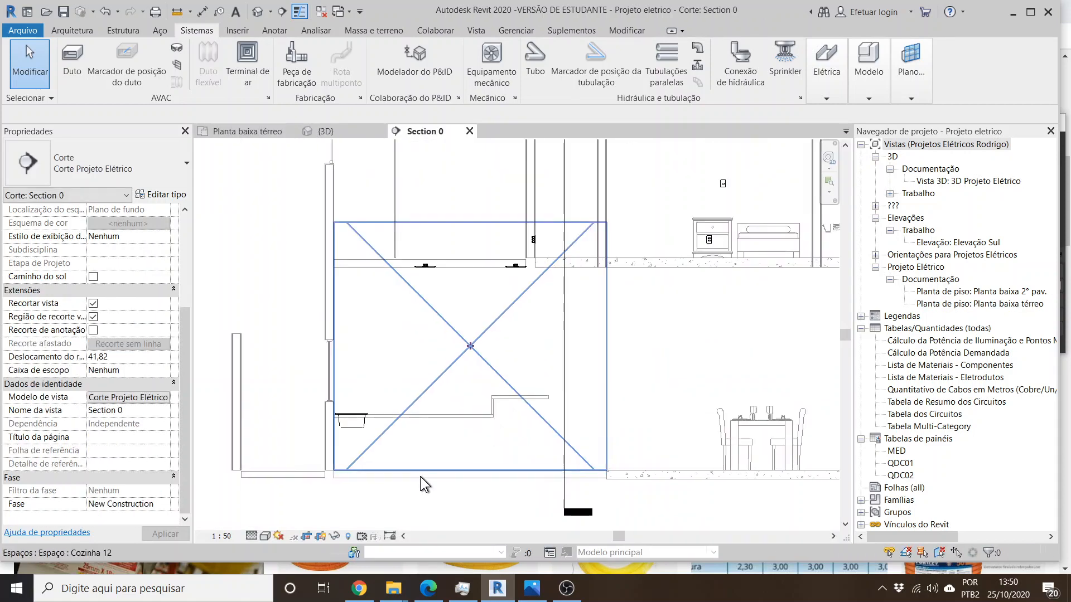
pyautogui.press('d')
pyautogui.press('i')
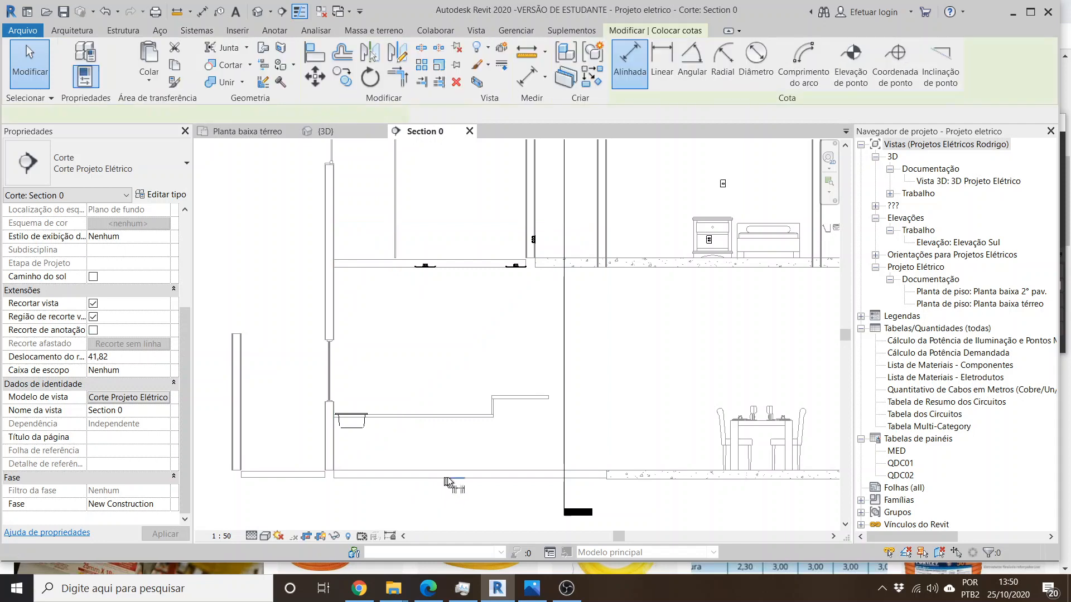
pyautogui.click(452, 474)
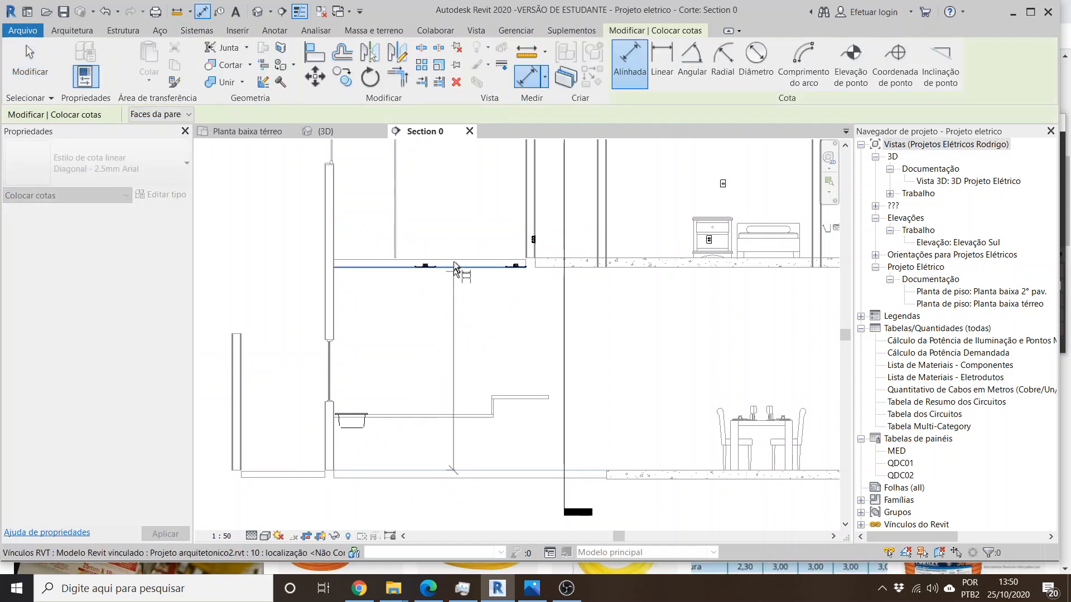
pyautogui.click(454, 267)
pyautogui.click(442, 289)
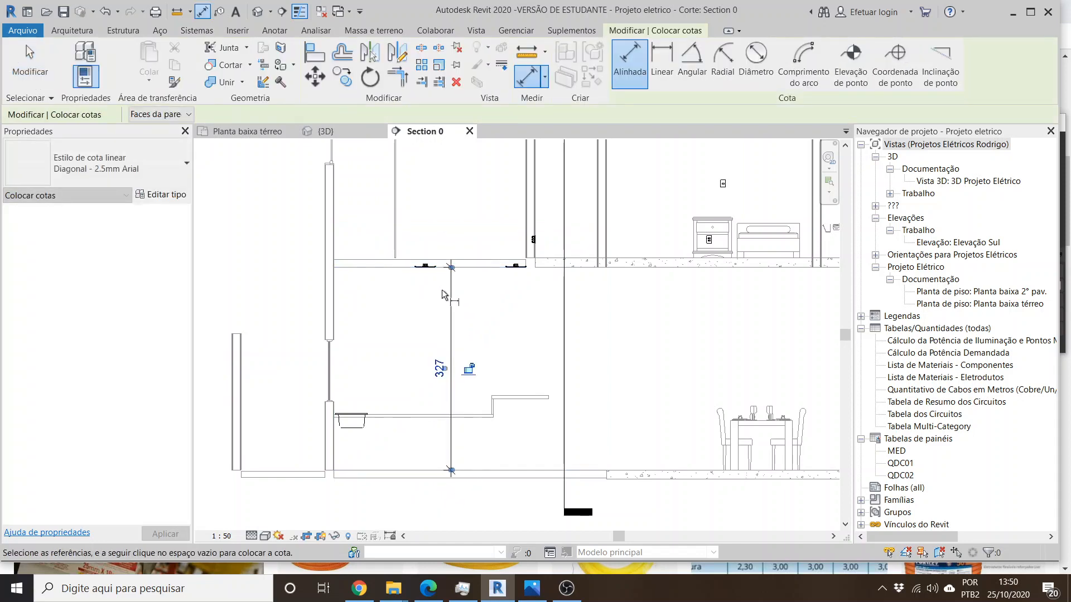
pyautogui.scroll(3, 429, 268)
pyautogui.press('Escape')
pyautogui.press('Escape')
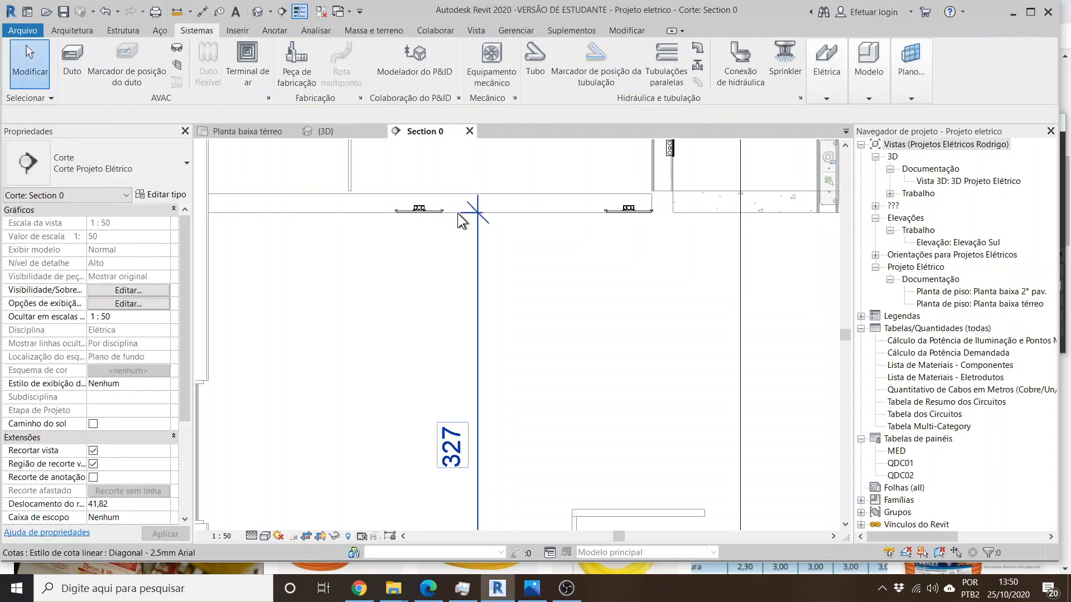
# - Return to the ground floor plan and set its view range offsets to 330 for the top and 327 for the cut plane
pyautogui.scroll(-3, 456, 206)
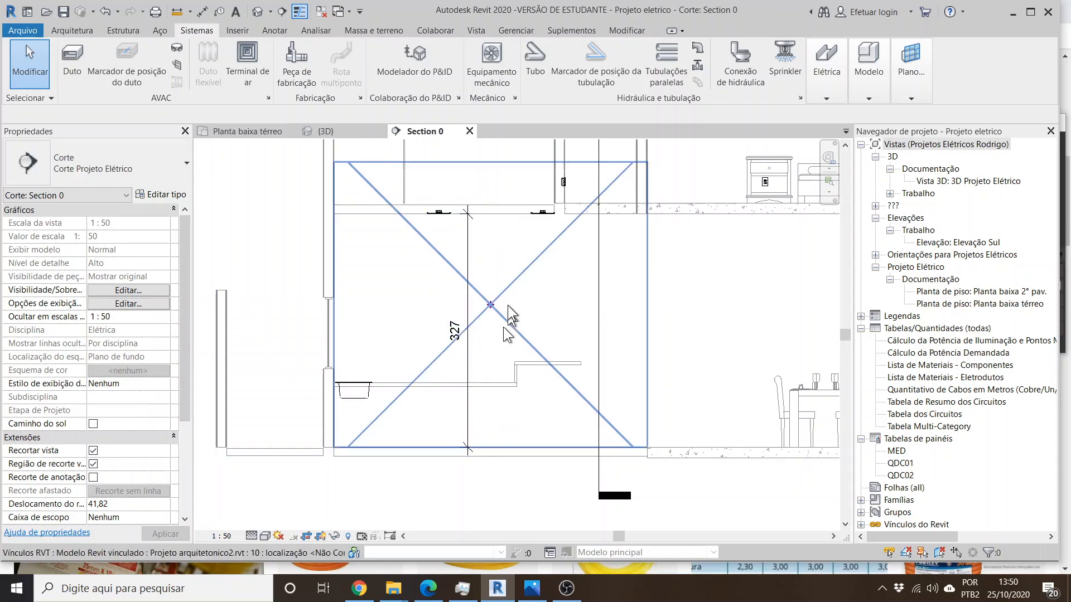
pyautogui.click(257, 132)
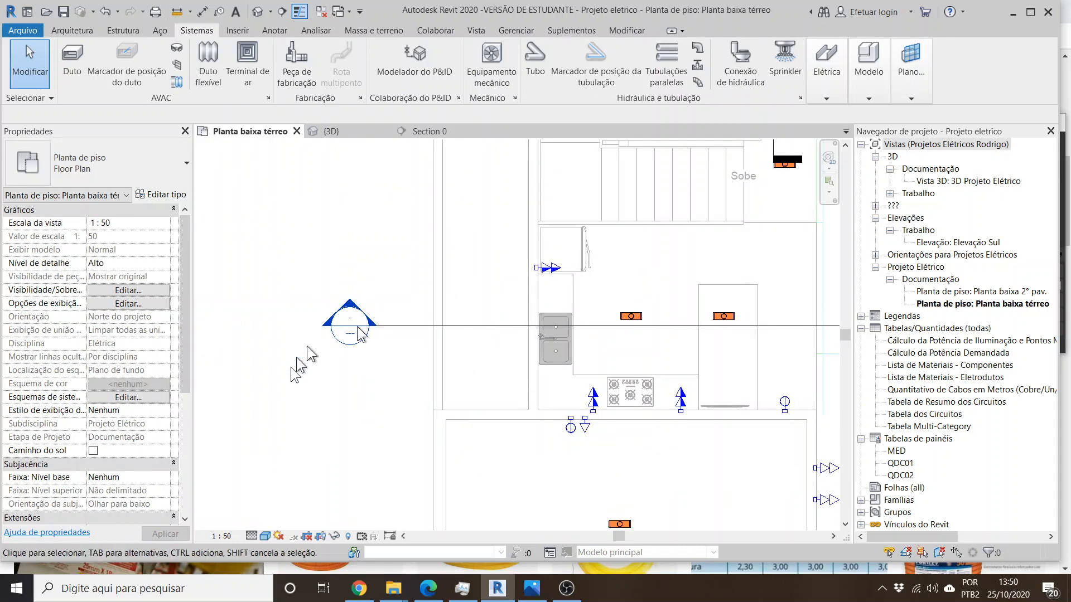
pyautogui.scroll(-5, 76, 380)
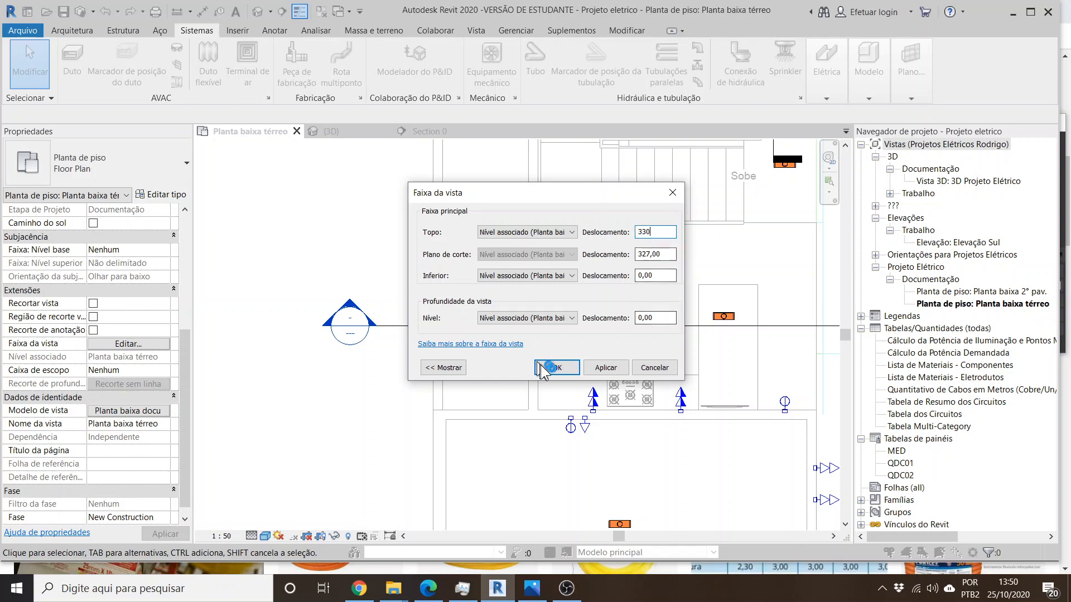
# - Start a conduit from the upper-left connector of the octagonal box in the kitchen light nearest the sink, heading toward the socket by the refrigerator
pyautogui.scroll(4, 627, 309)
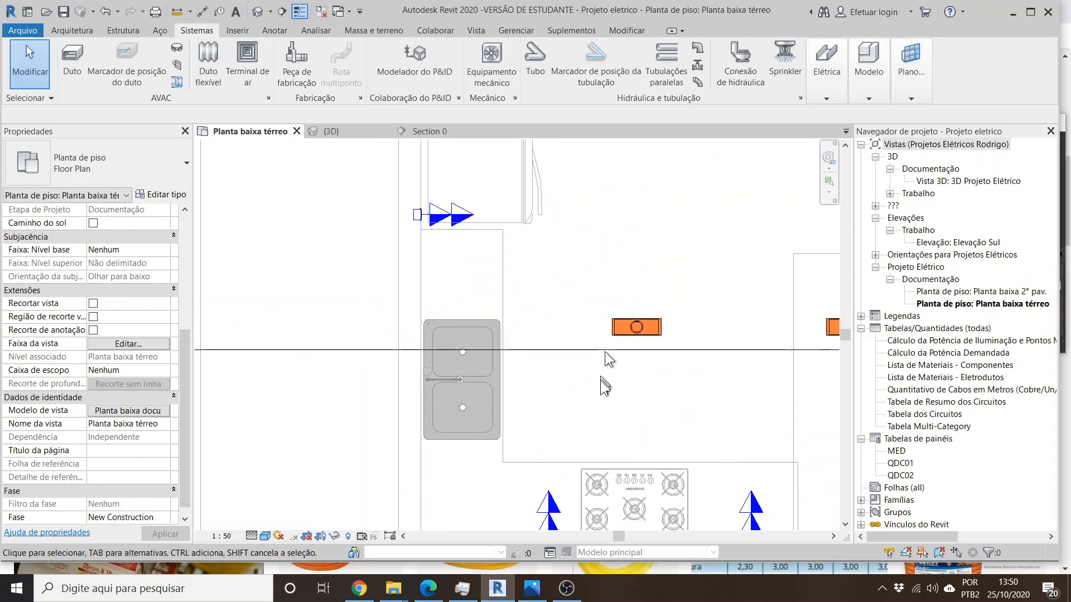
pyautogui.scroll(6, 638, 352)
pyautogui.click(642, 299)
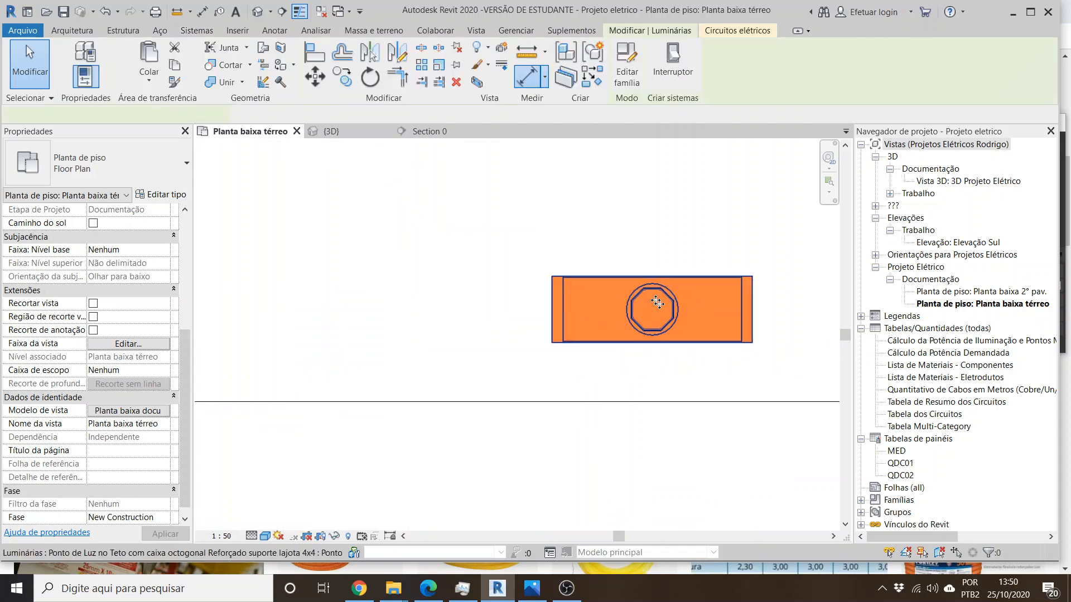
pyautogui.scroll(3, 630, 297)
pyautogui.rightClick(618, 287)
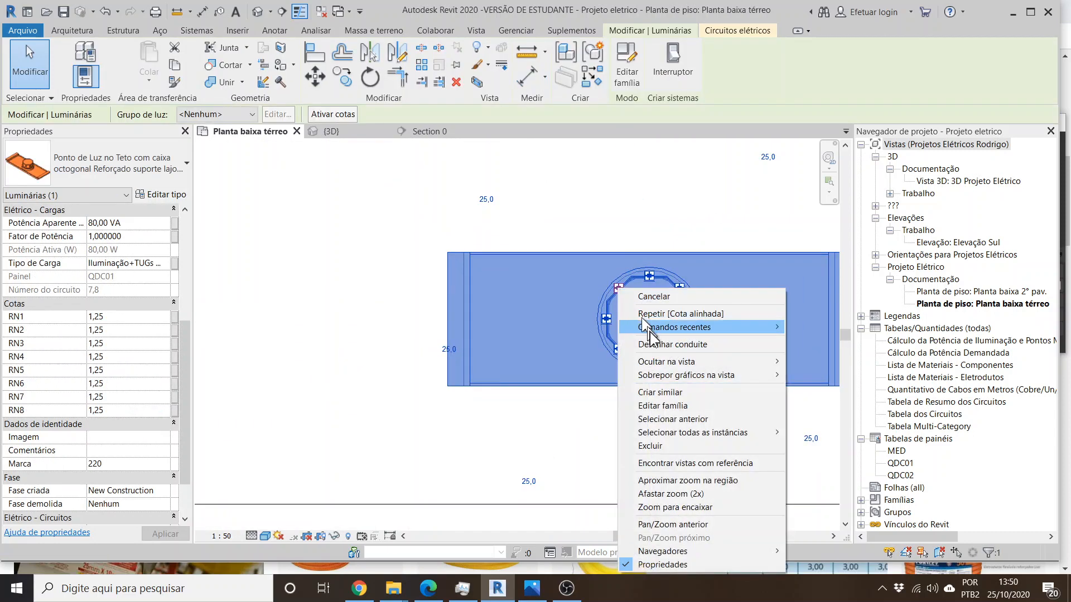
pyautogui.click(658, 350)
pyautogui.scroll(-4, 557, 279)
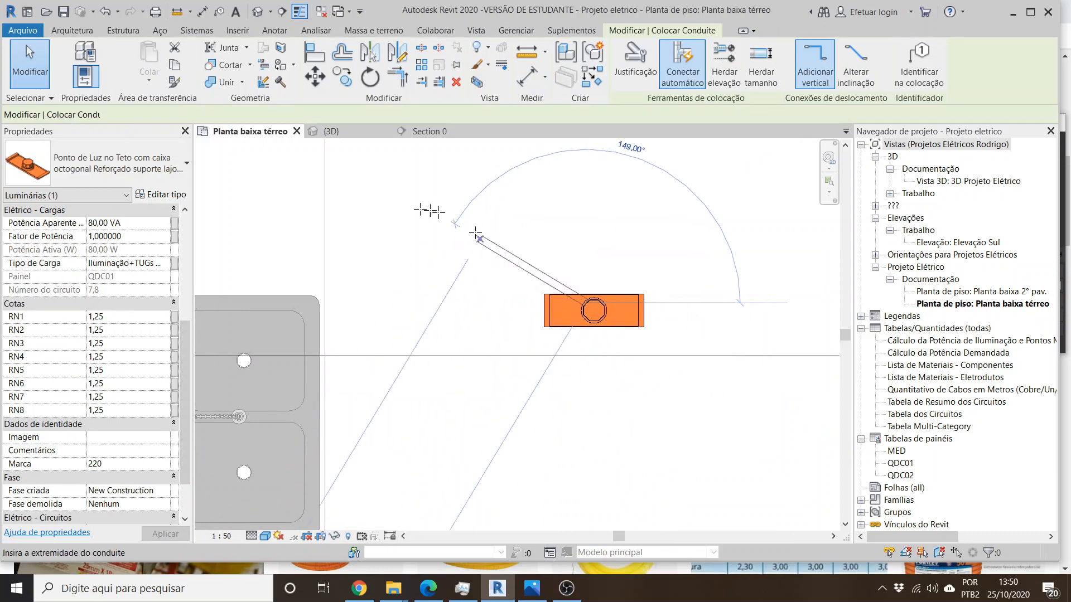
pyautogui.scroll(-3, 438, 212)
pyautogui.scroll(-2, 439, 212)
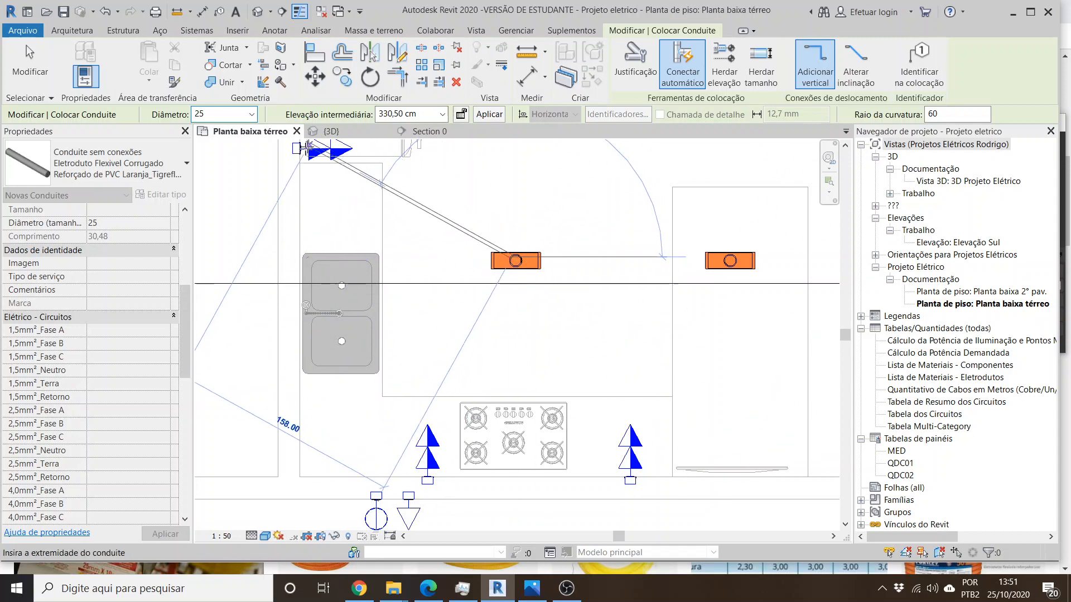
pyautogui.scroll(-2, 534, 243)
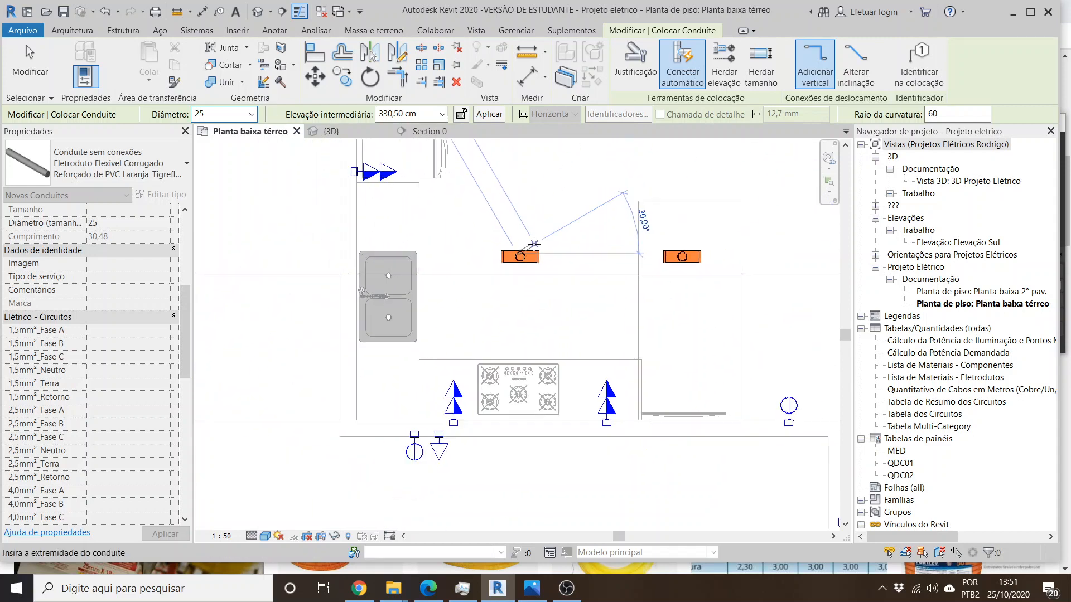
pyautogui.scroll(4, 516, 277)
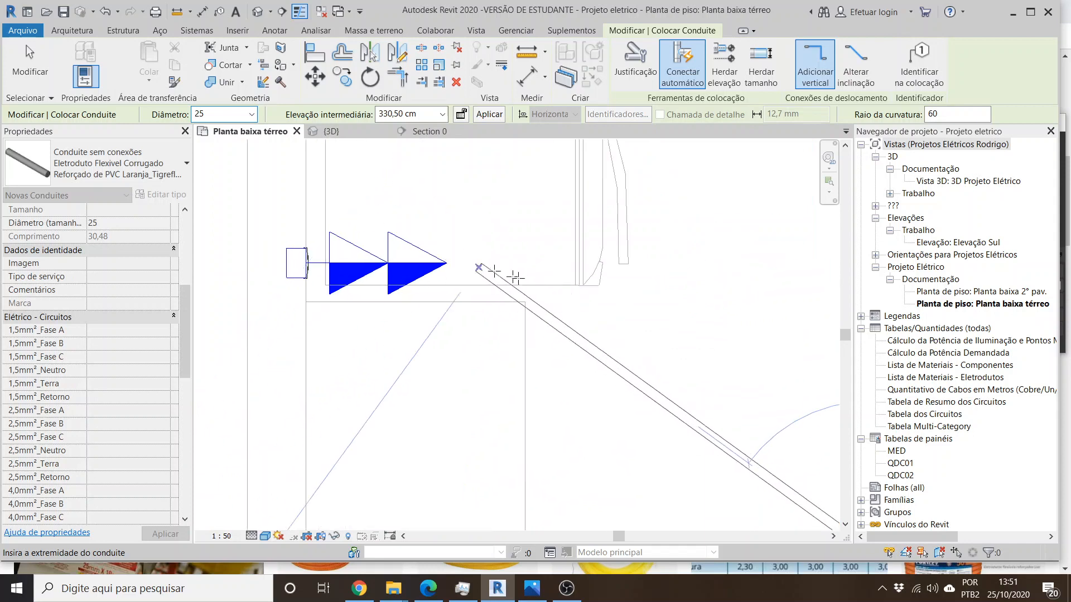
pyautogui.scroll(-2, 515, 277)
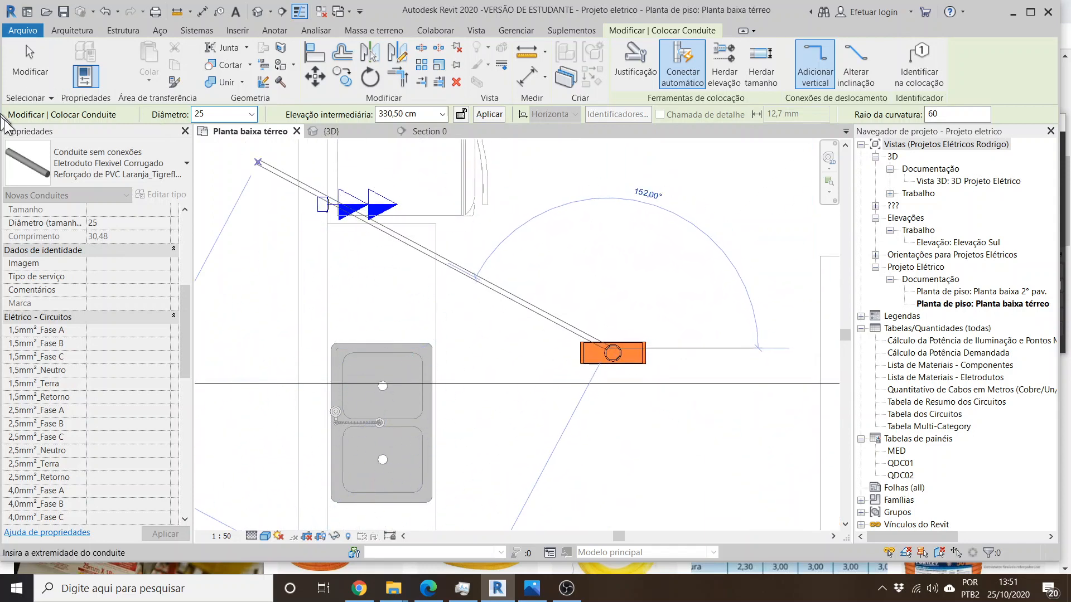
# - Review the conduit types available for the run, keeping Eletroduto Flexivel Corrugado Reforçado de PVC Laranja_Tigreflex
pyautogui.click(97, 161)
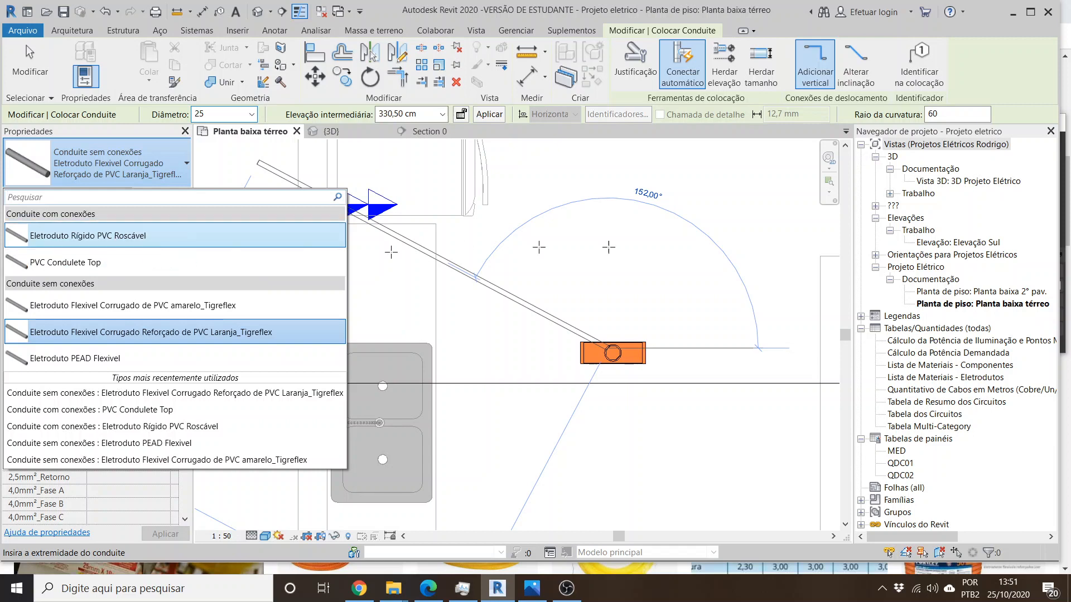
pyautogui.scroll(-8, 749, 236)
pyautogui.scroll(4, 669, 241)
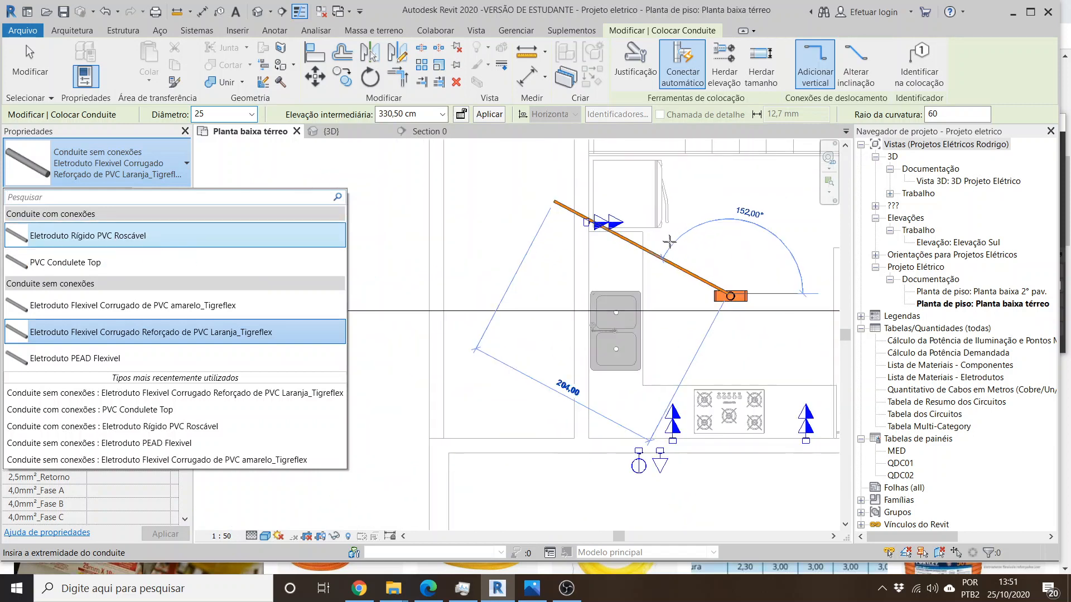
pyautogui.scroll(4, 646, 255)
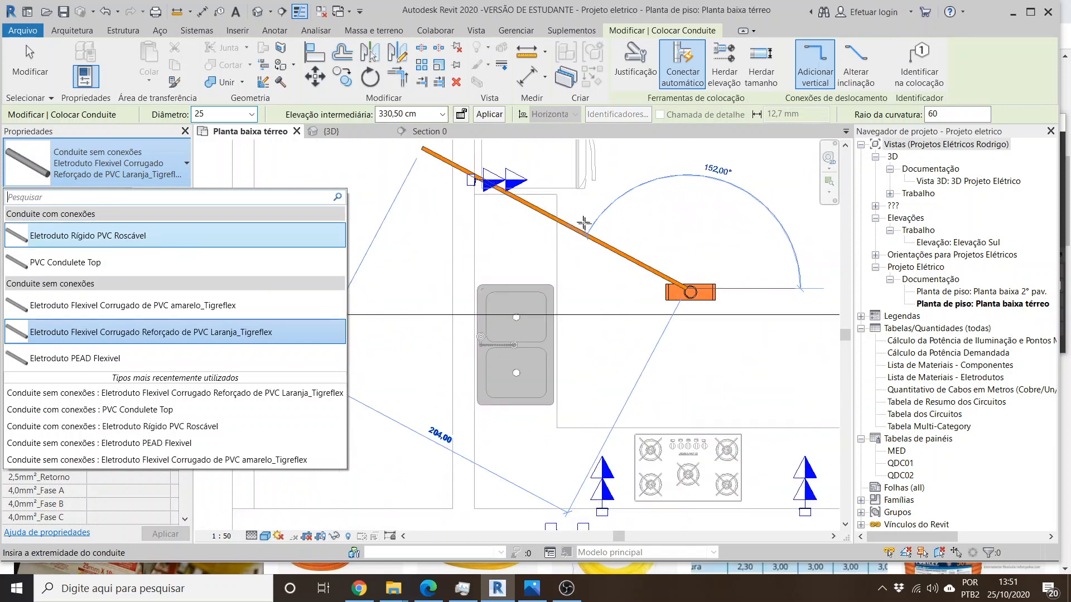
pyautogui.scroll(-5, 572, 230)
pyautogui.click(572, 231)
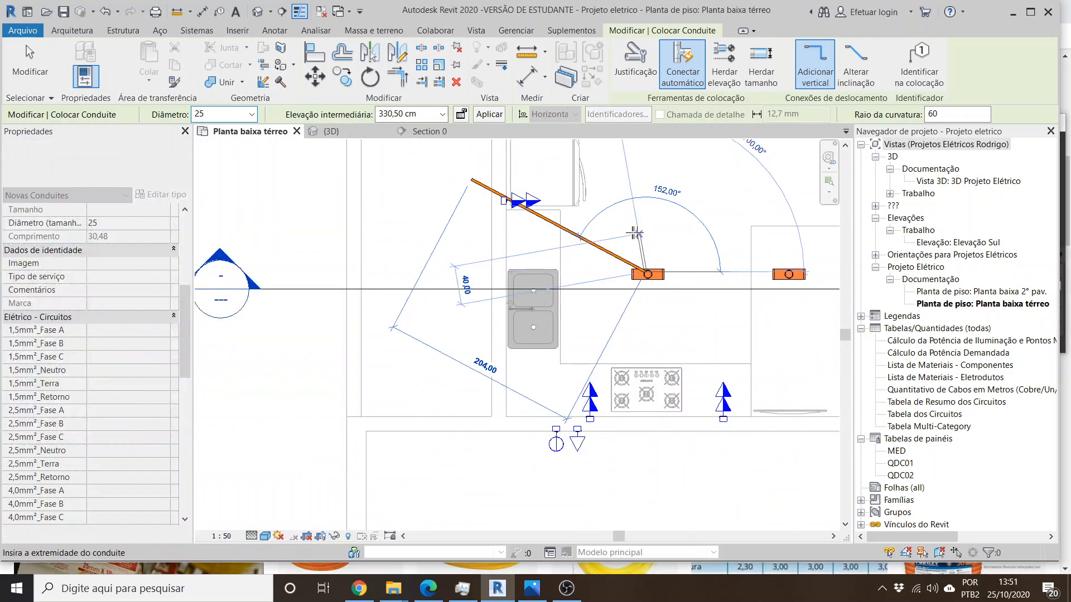
# - Finish the conduit at the double socket box beside the refrigerator, attaching it to Conector 2
pyautogui.scroll(1, 630, 228)
pyautogui.scroll(2, 629, 227)
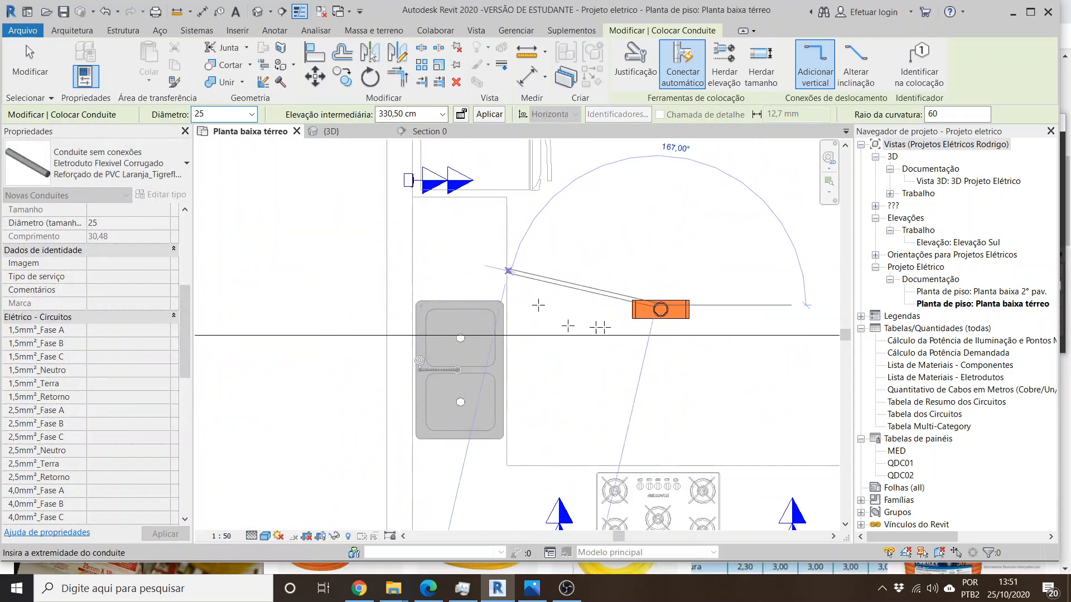
pyautogui.scroll(5, 406, 172)
pyautogui.scroll(2, 405, 170)
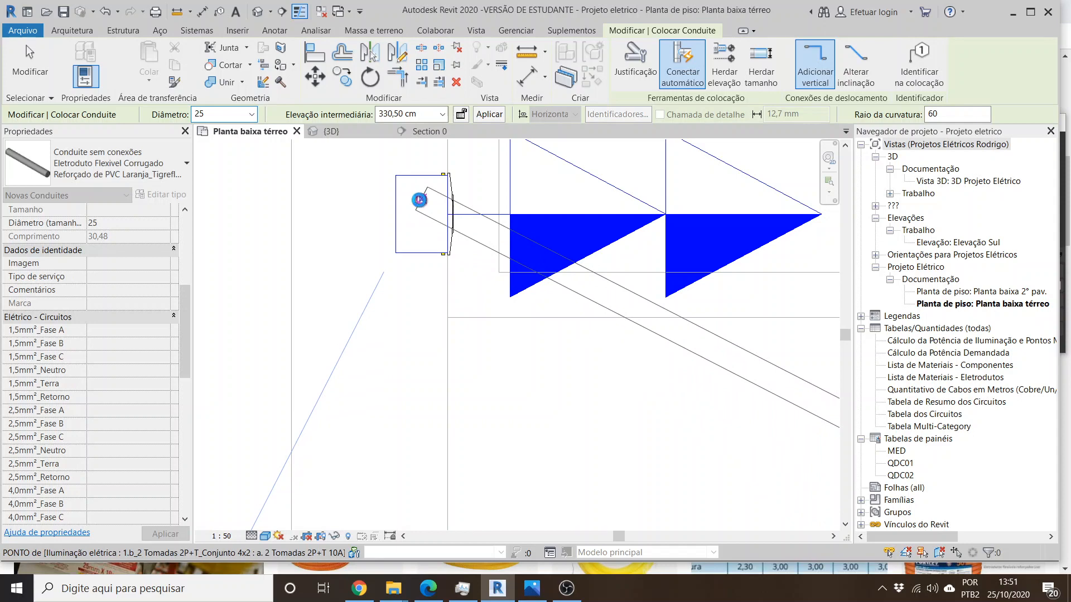
pyautogui.click(429, 201)
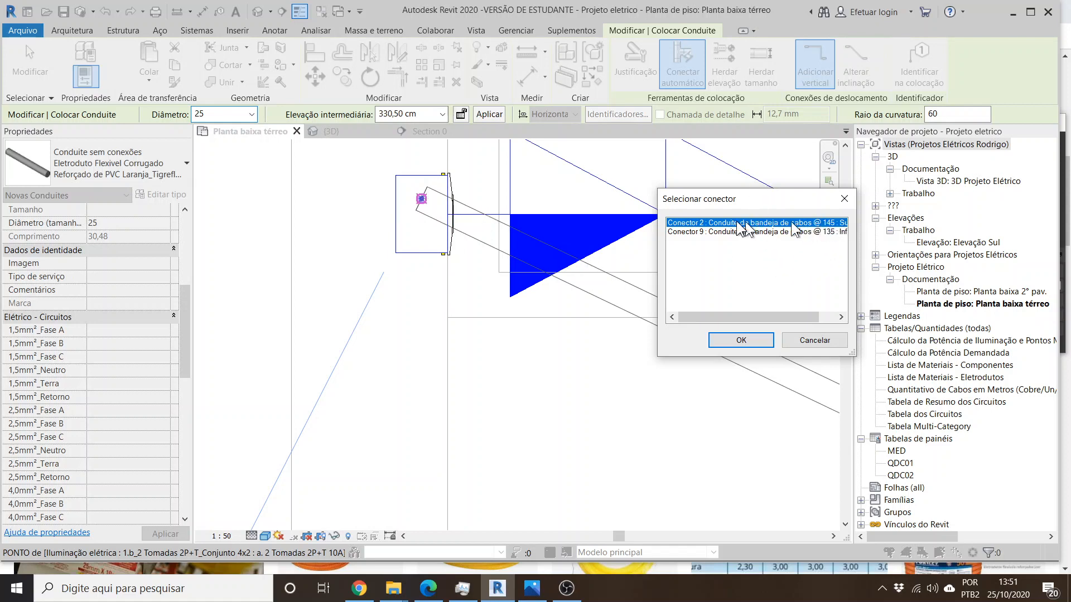
pyautogui.click(740, 340)
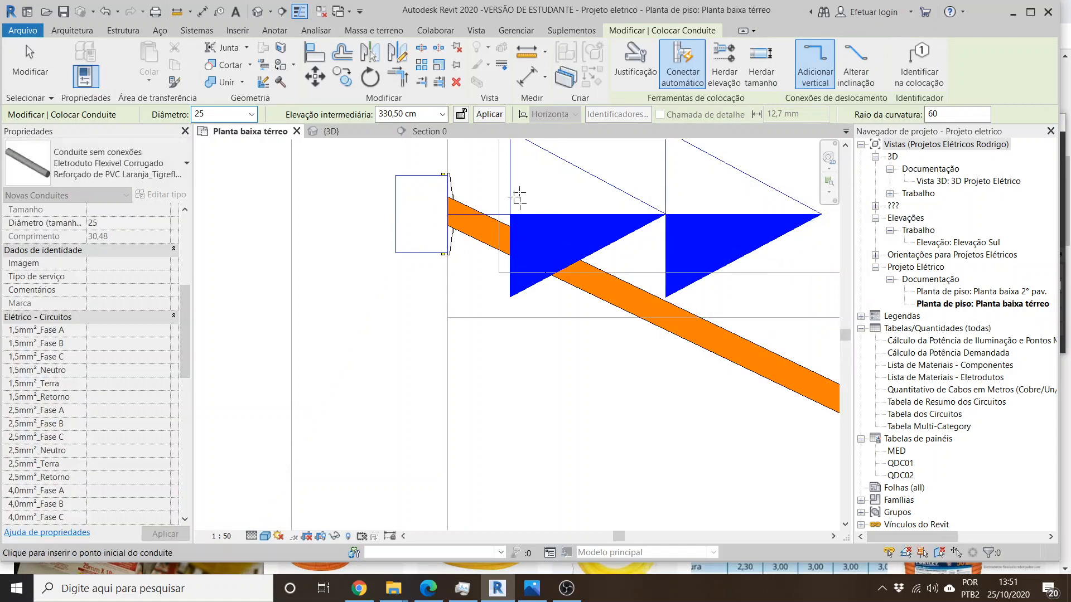
# - Run a second conduit from the same light box's lower-left connector to the double socket on the sink side of the stove
pyautogui.scroll(-3, 433, 190)
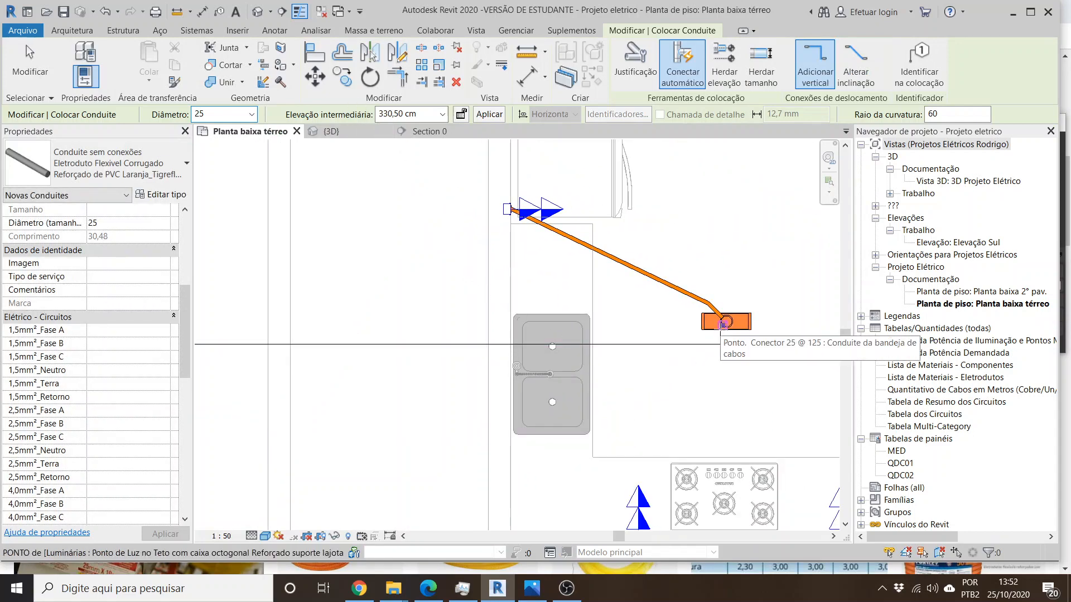
pyautogui.scroll(3, 724, 328)
pyautogui.scroll(2, 725, 329)
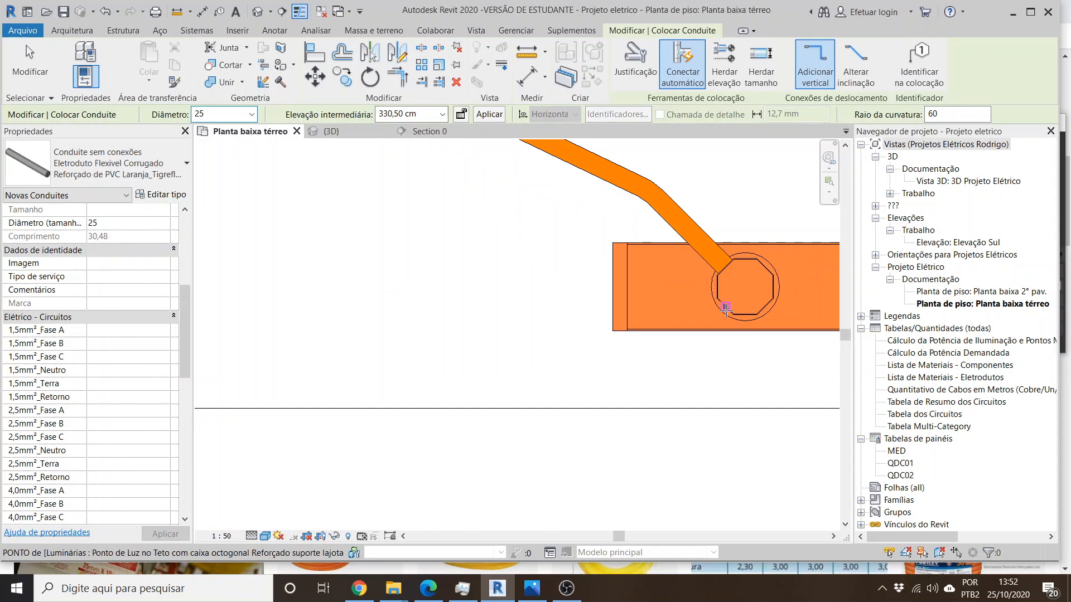
pyautogui.scroll(-4, 725, 307)
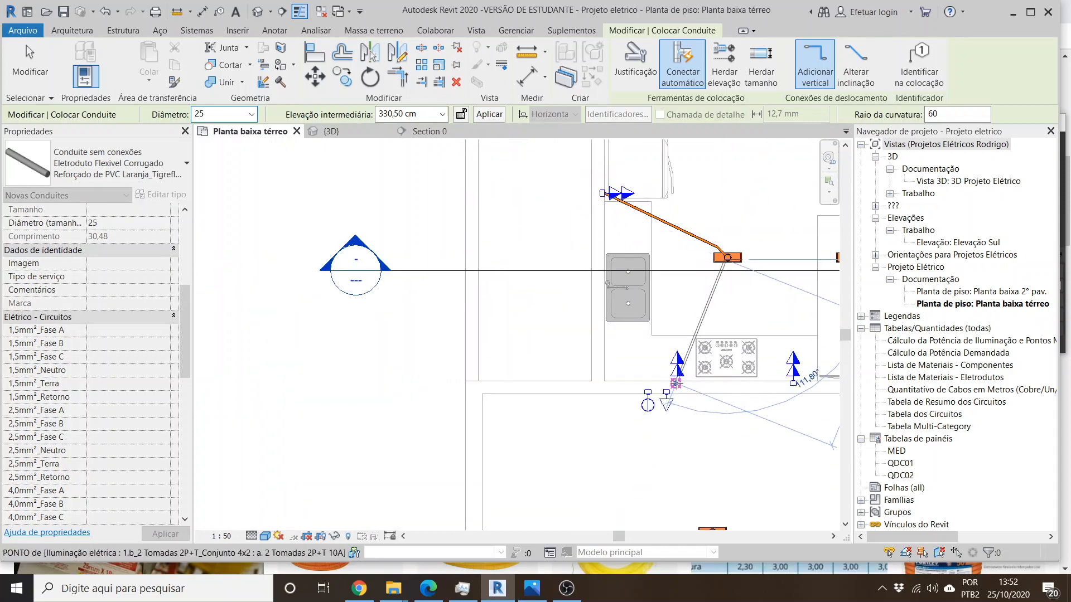
pyautogui.scroll(5, 675, 383)
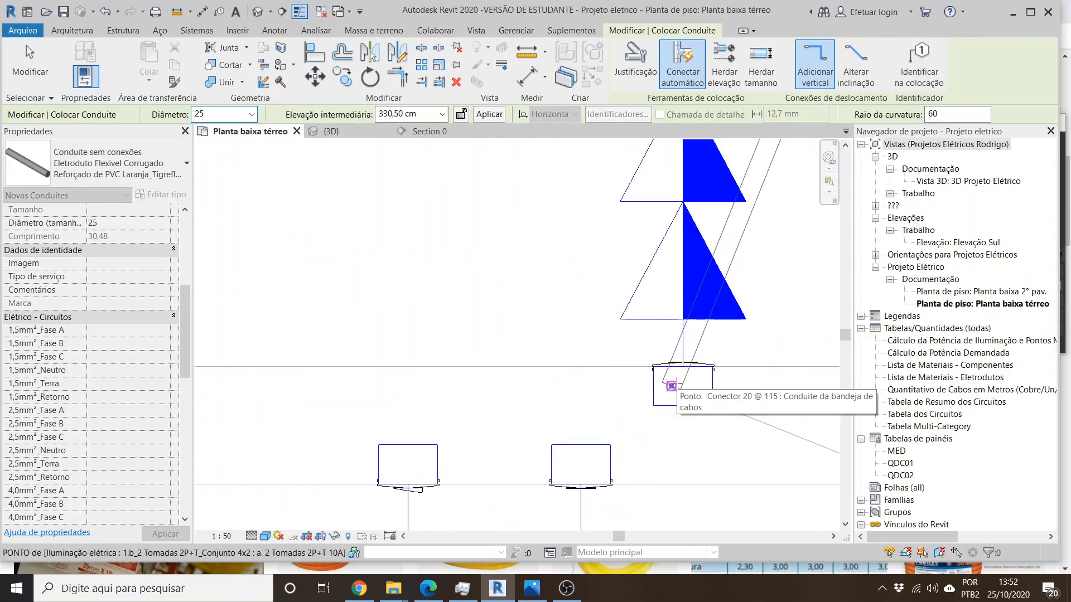
pyautogui.scroll(2, 670, 385)
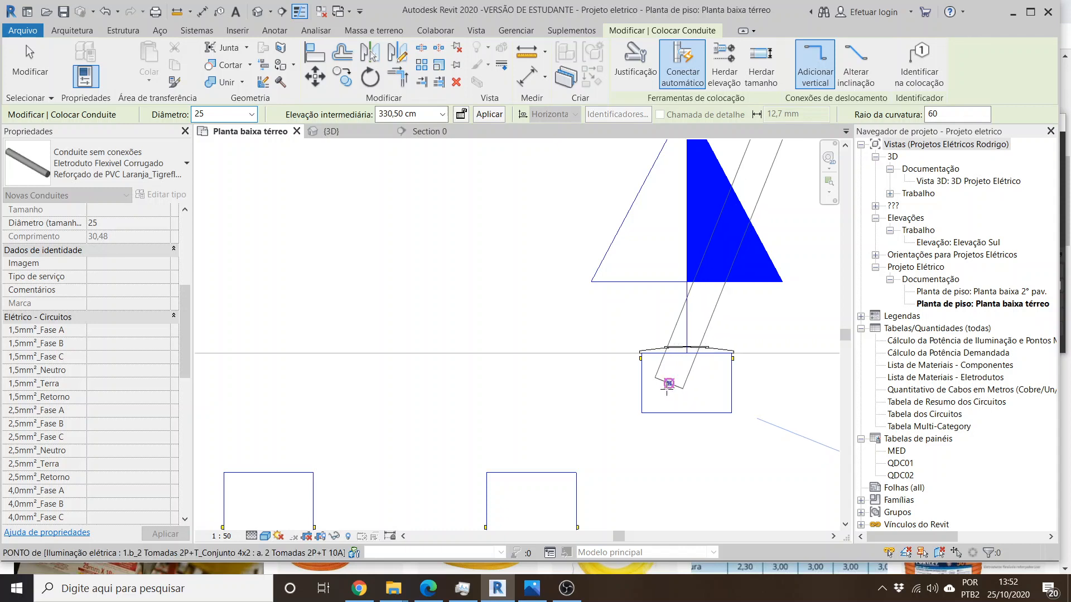
pyautogui.click(669, 385)
pyautogui.click(732, 340)
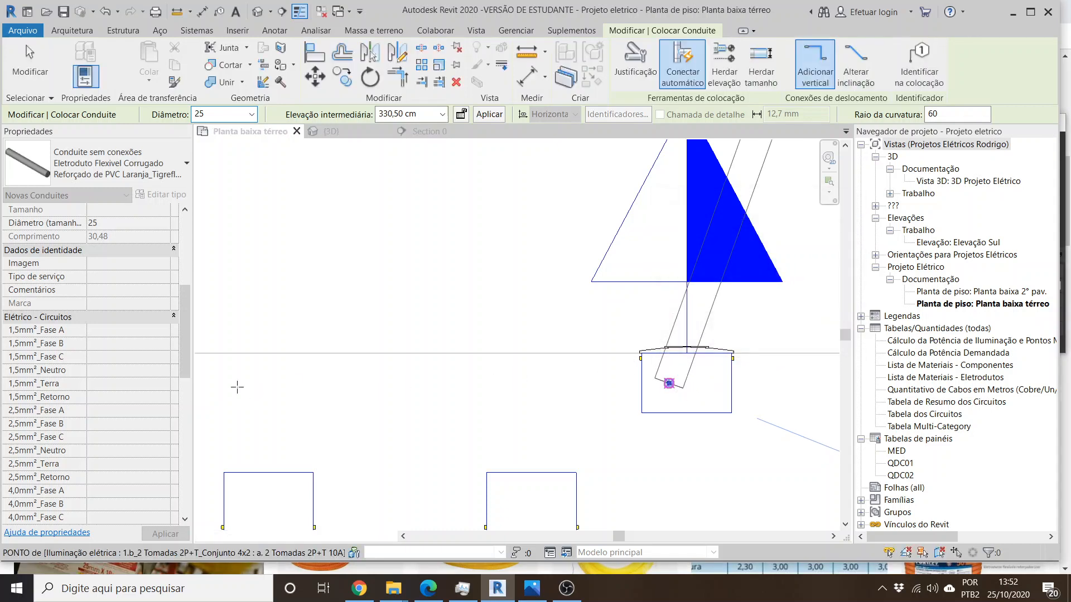
pyautogui.scroll(-5, 237, 387)
pyautogui.scroll(3, 471, 271)
pyautogui.press('Escape')
pyautogui.press('Escape')
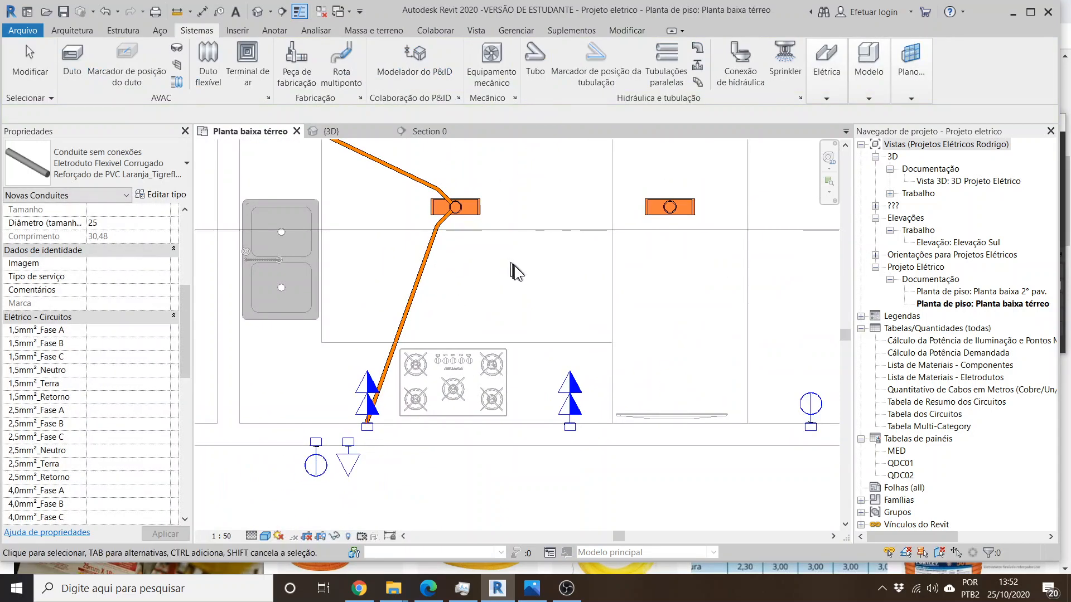
# - Start a conduit from the lower-right connector of the octagonal box in the second kitchen ceiling light
pyautogui.scroll(5, 677, 218)
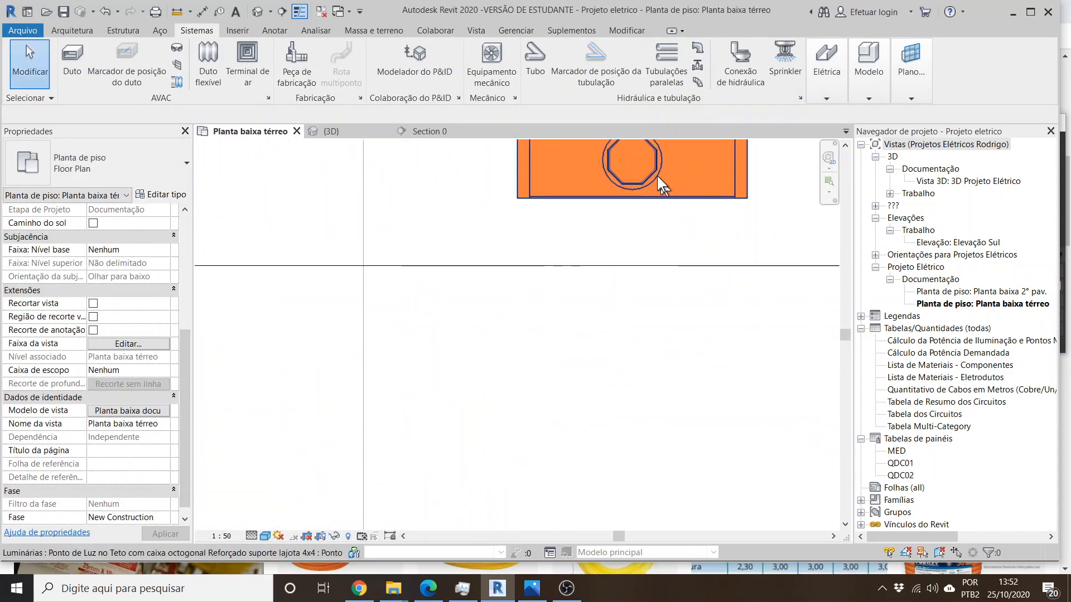
pyautogui.scroll(-5, 657, 184)
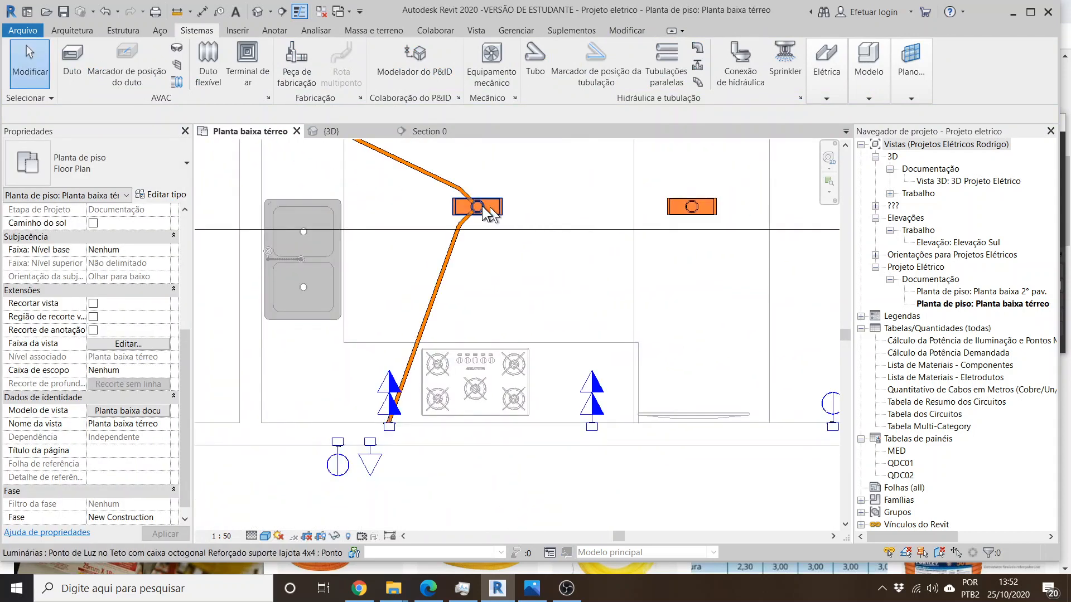
pyautogui.scroll(-2, 646, 231)
pyautogui.scroll(5, 640, 236)
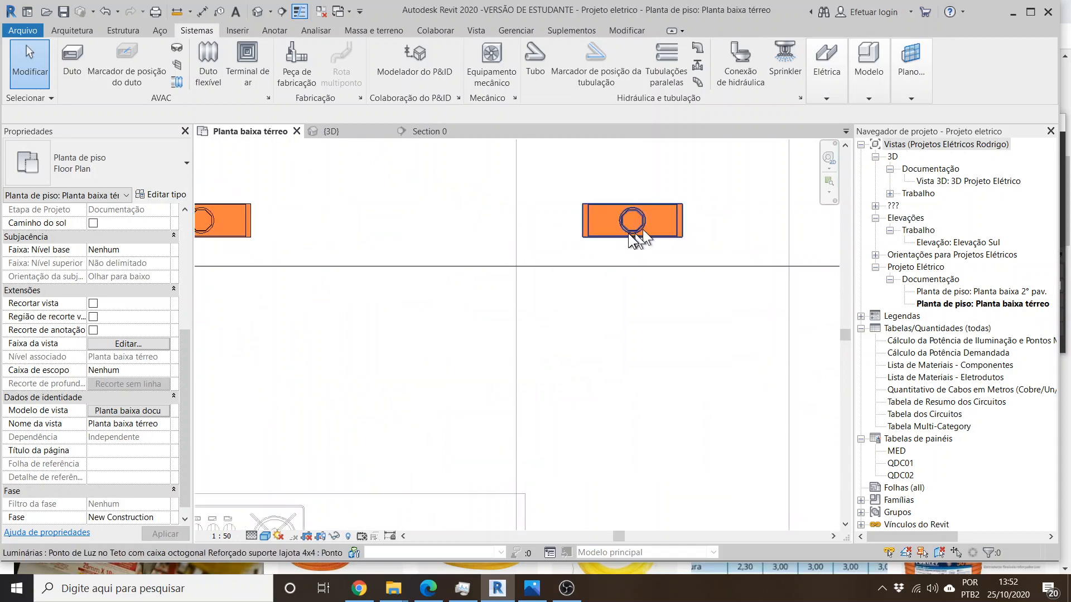
pyautogui.scroll(3, 635, 234)
pyautogui.click(627, 233)
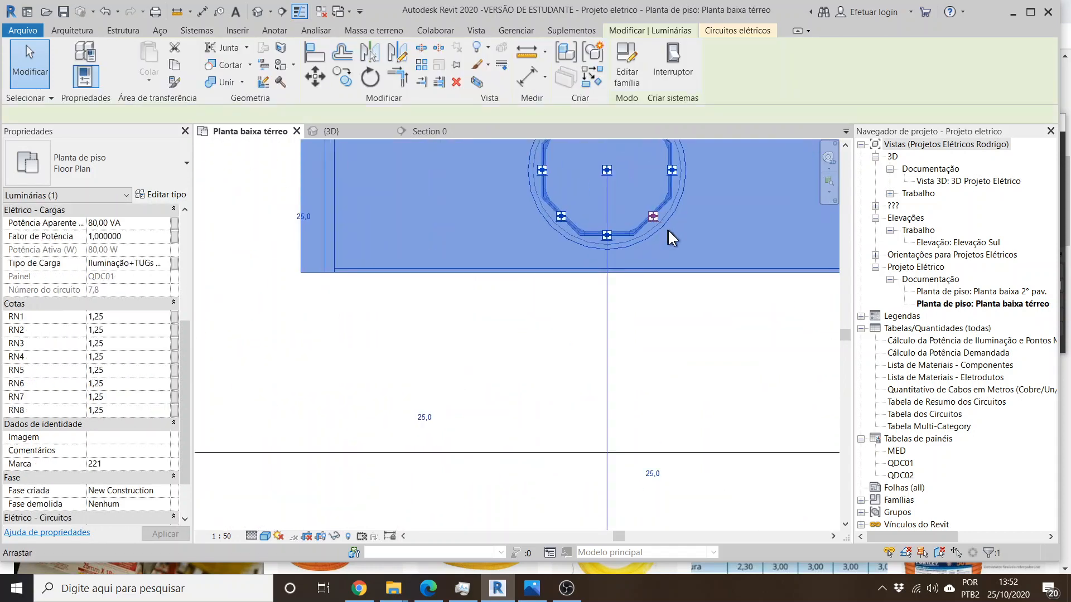
pyautogui.rightClick(652, 216)
pyautogui.click(703, 273)
pyautogui.scroll(-5, 592, 194)
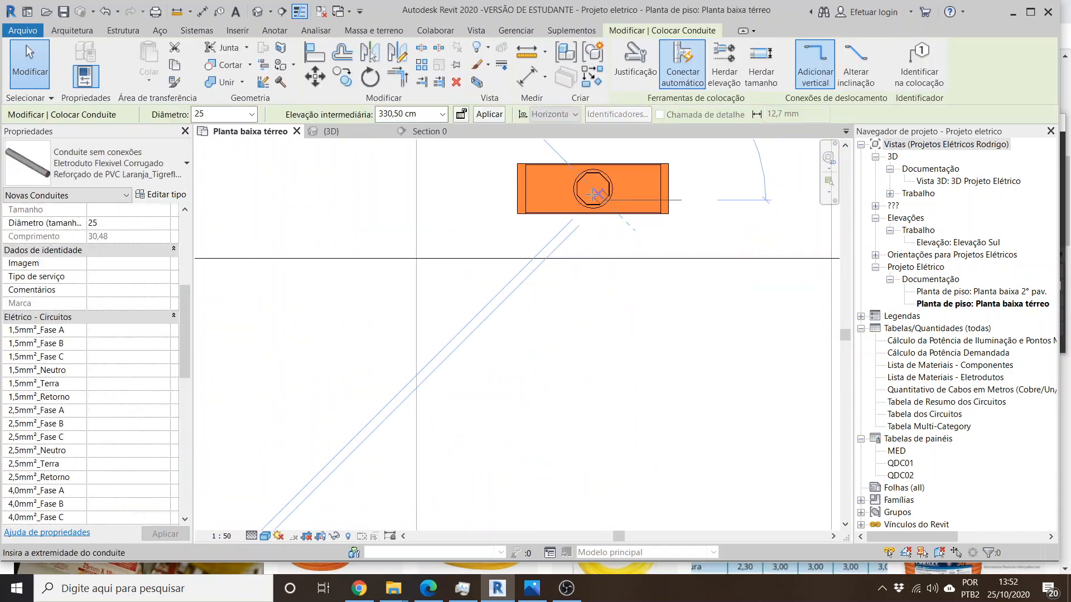
# - Finish the conduit at the two-key switch box on the kitchen's lower wall, attaching it to Conector 2, and end the command
pyautogui.scroll(-2, 592, 194)
pyautogui.scroll(-2, 640, 314)
pyautogui.scroll(3, 728, 451)
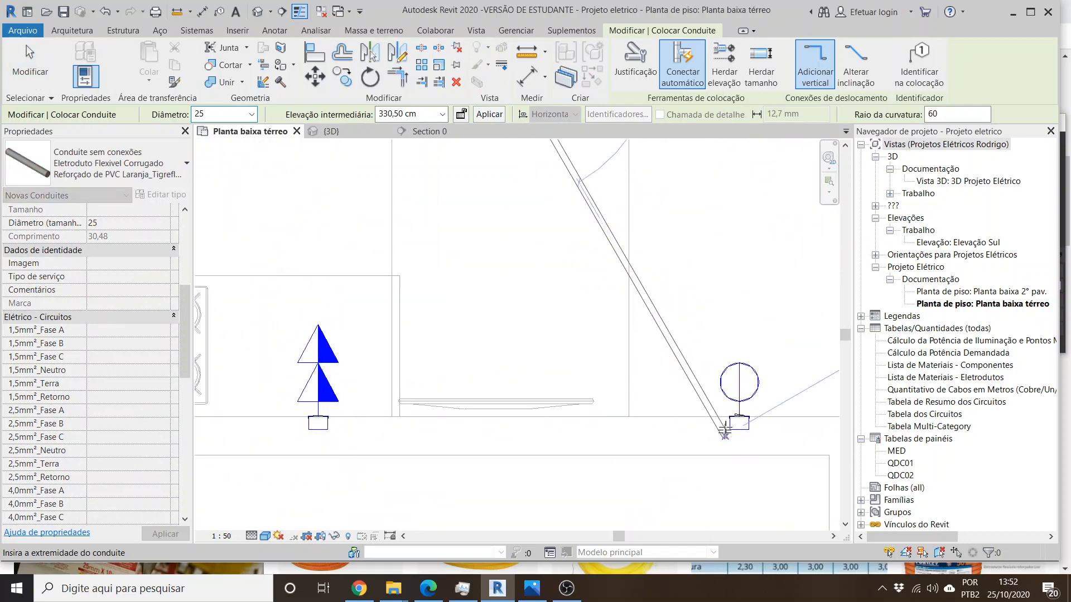
pyautogui.scroll(2, 725, 430)
pyautogui.click(745, 420)
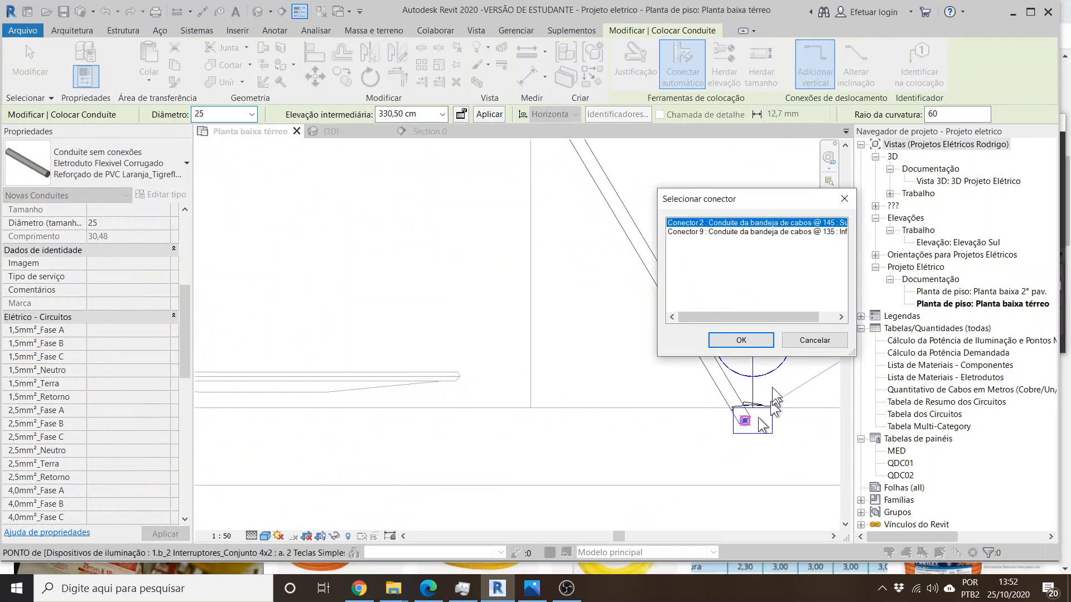
pyautogui.click(719, 340)
pyautogui.scroll(-2, 706, 416)
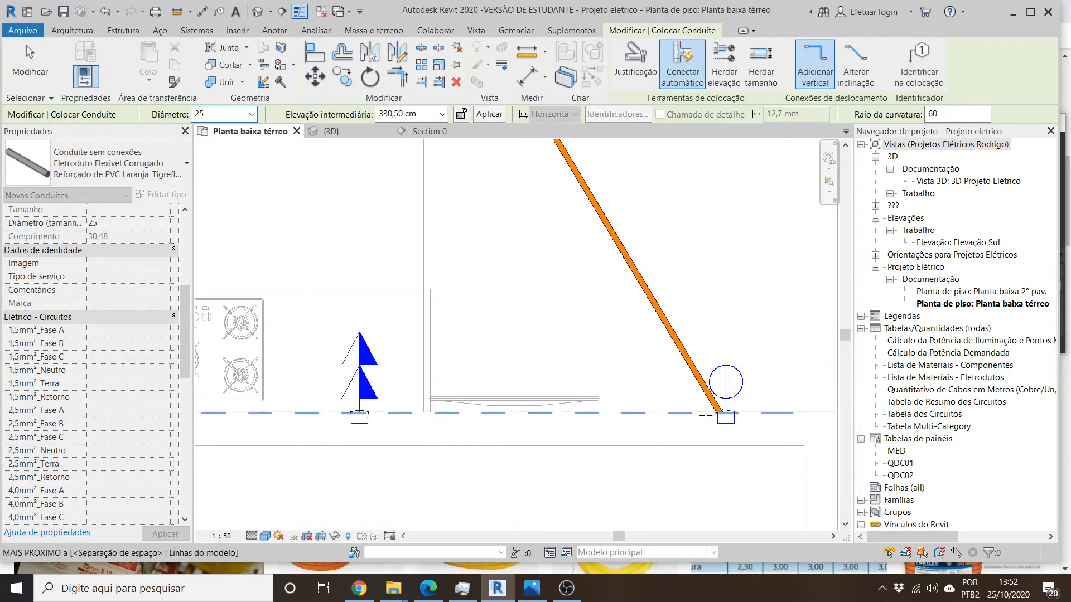
pyautogui.scroll(-3, 705, 416)
pyautogui.press('Escape')
pyautogui.press('Escape')
pyautogui.scroll(3, 475, 410)
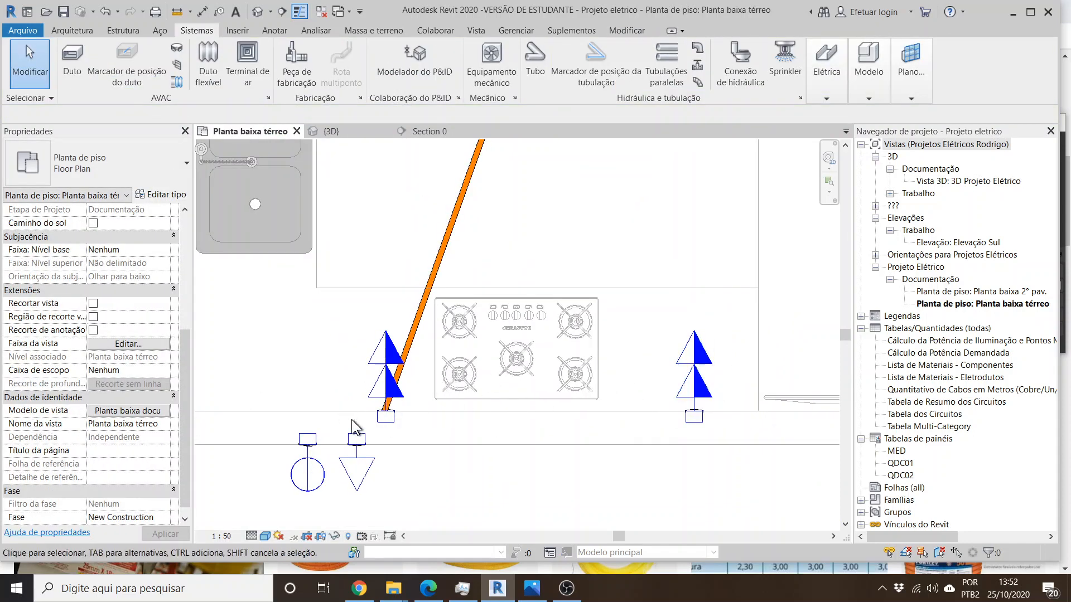
# - Start a conduit from the stove-side connector of the double socket box on the sink side of the stove, using Conector 4
pyautogui.scroll(2, 397, 431)
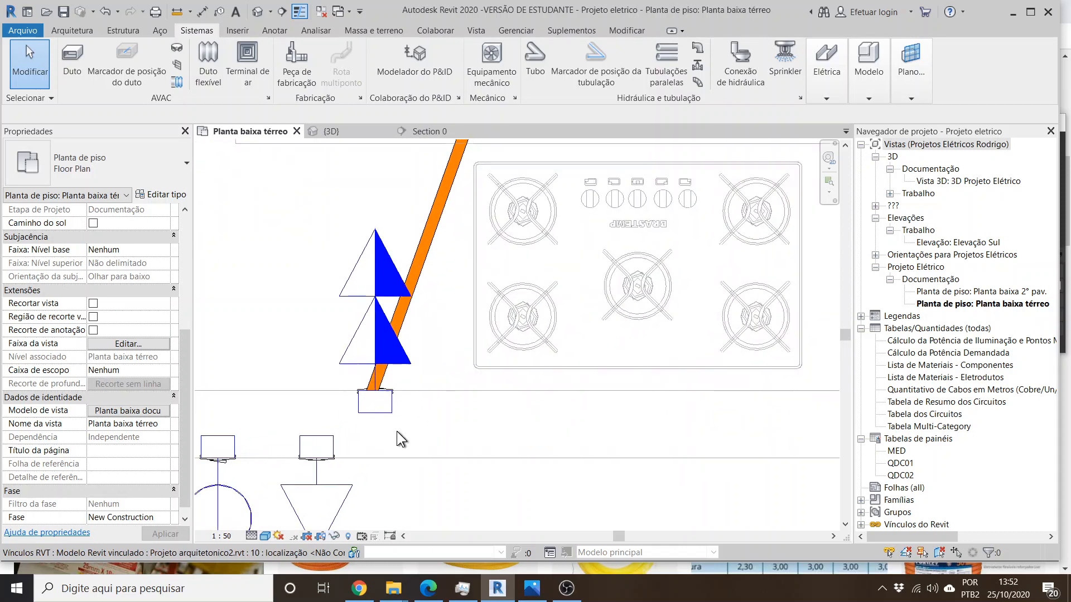
pyautogui.scroll(3, 391, 404)
pyautogui.scroll(-4, 404, 410)
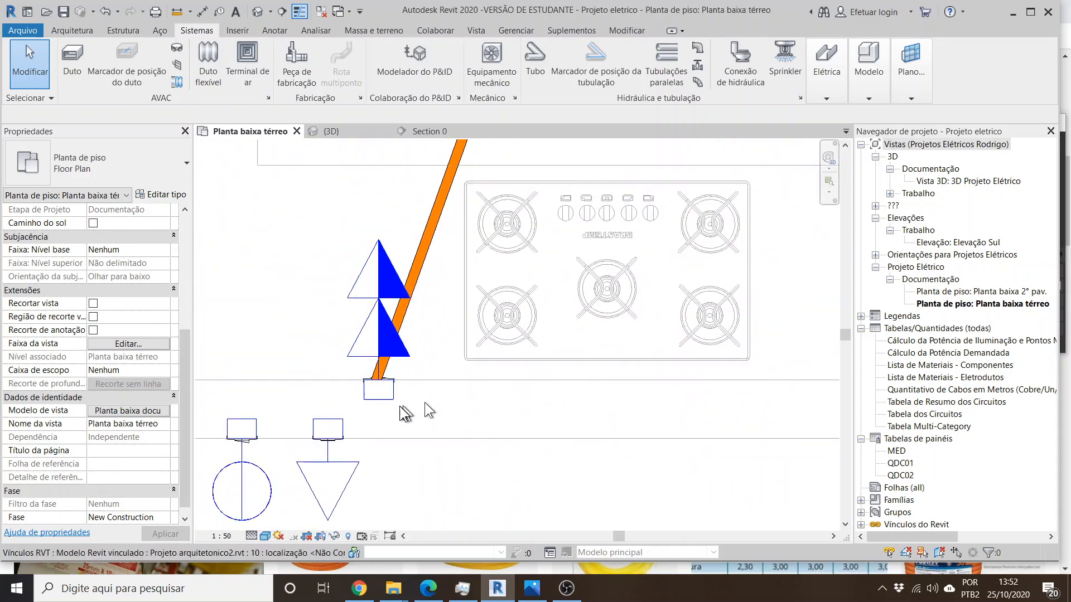
pyautogui.scroll(-2, 406, 392)
pyautogui.scroll(4, 403, 398)
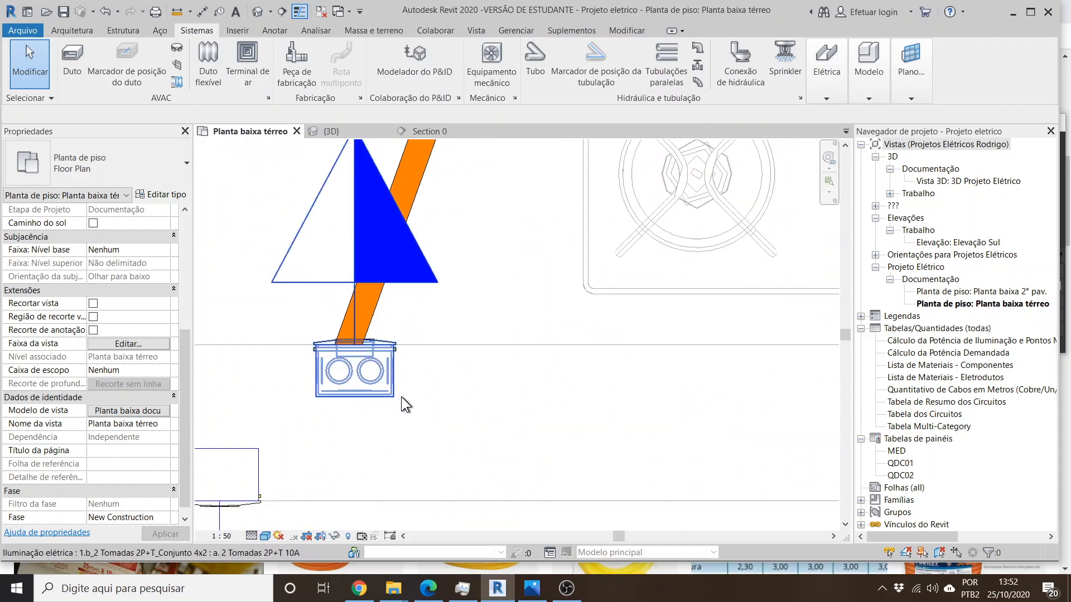
pyautogui.scroll(1, 401, 396)
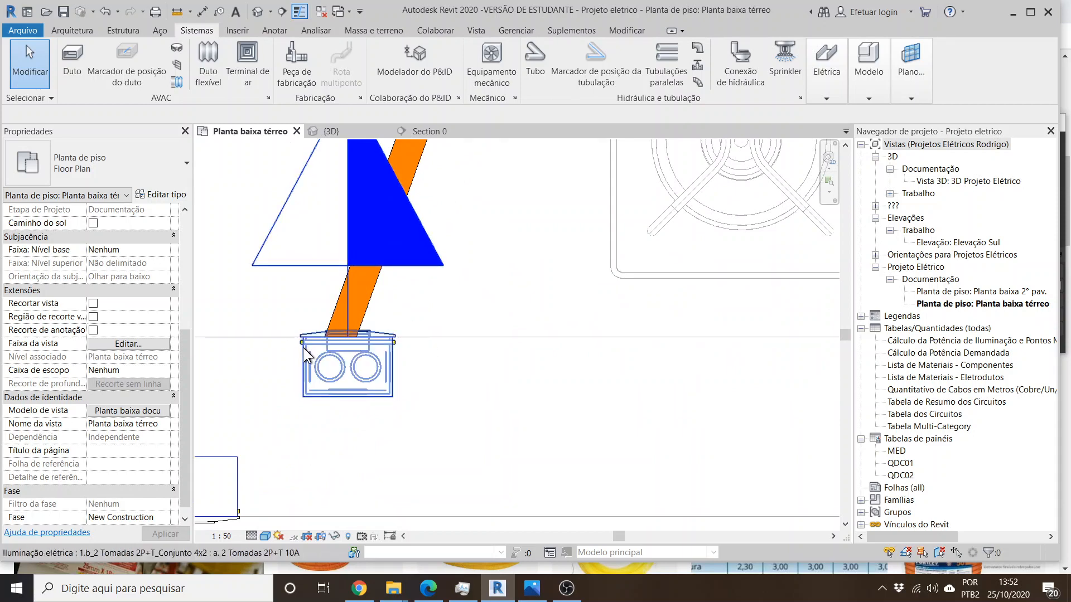
pyautogui.scroll(-3, 403, 370)
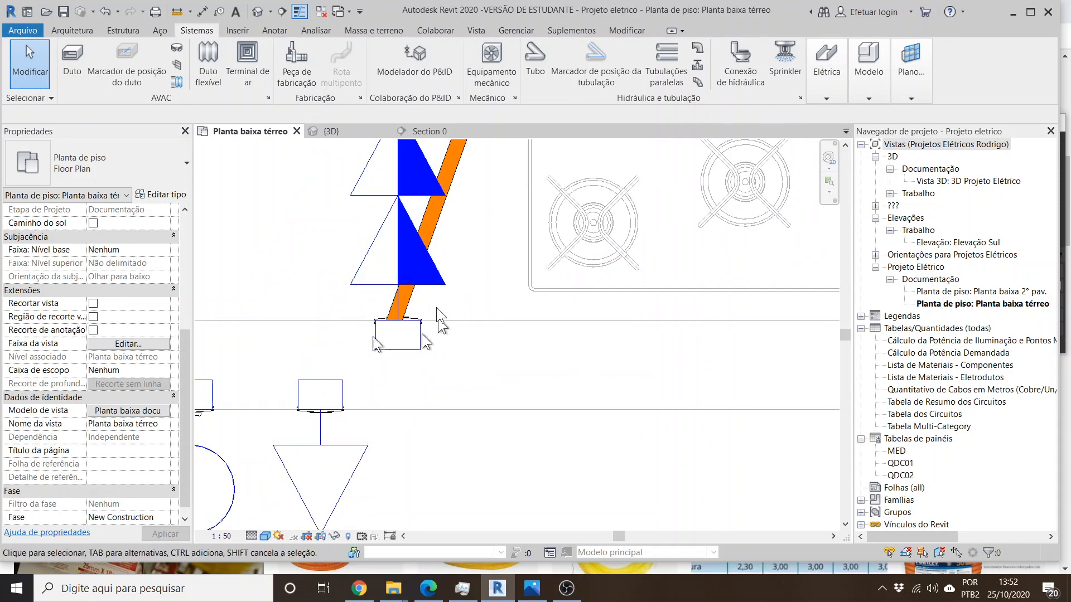
pyautogui.scroll(4, 410, 339)
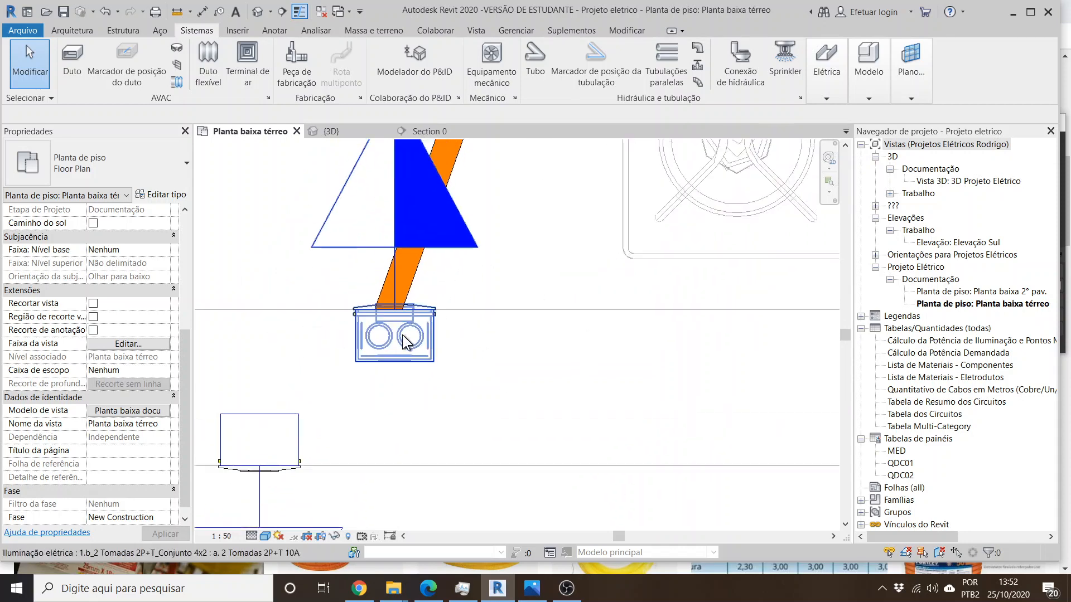
pyautogui.click(409, 339)
pyautogui.scroll(2, 458, 344)
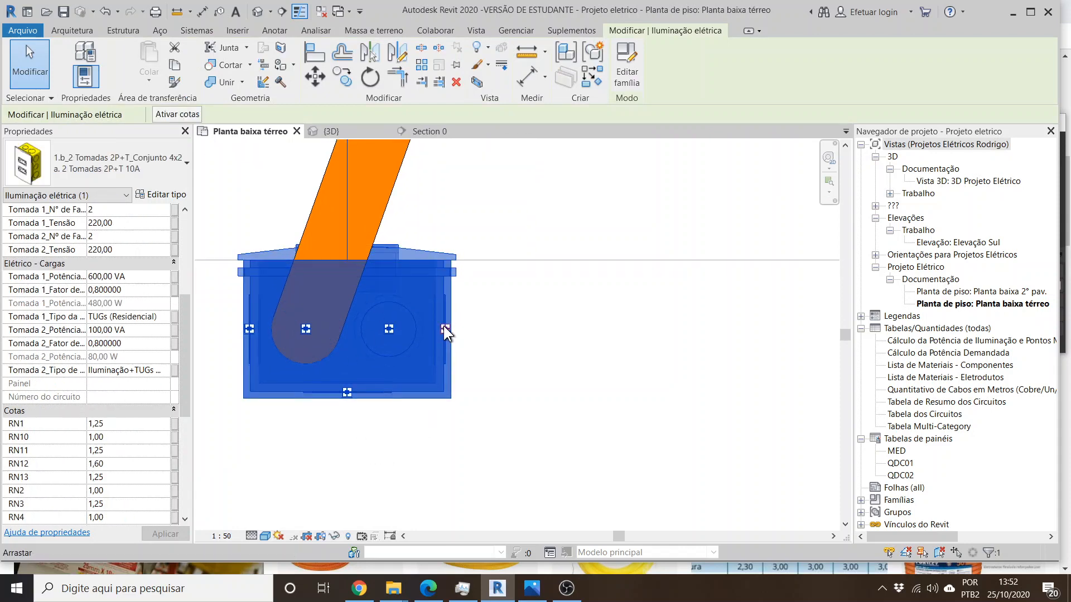
pyautogui.rightClick(446, 329)
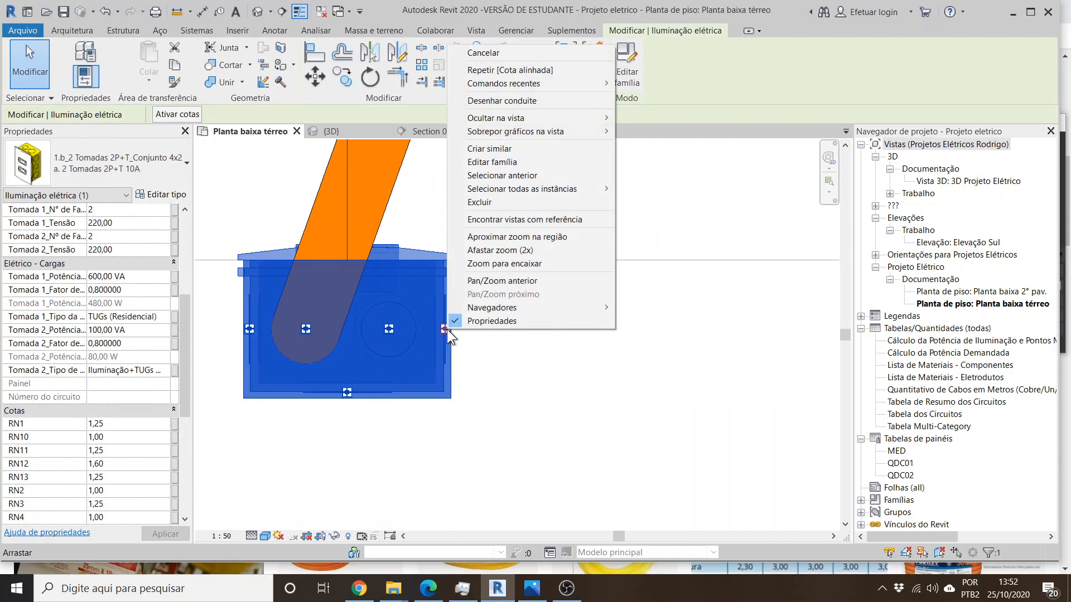
pyautogui.click(511, 100)
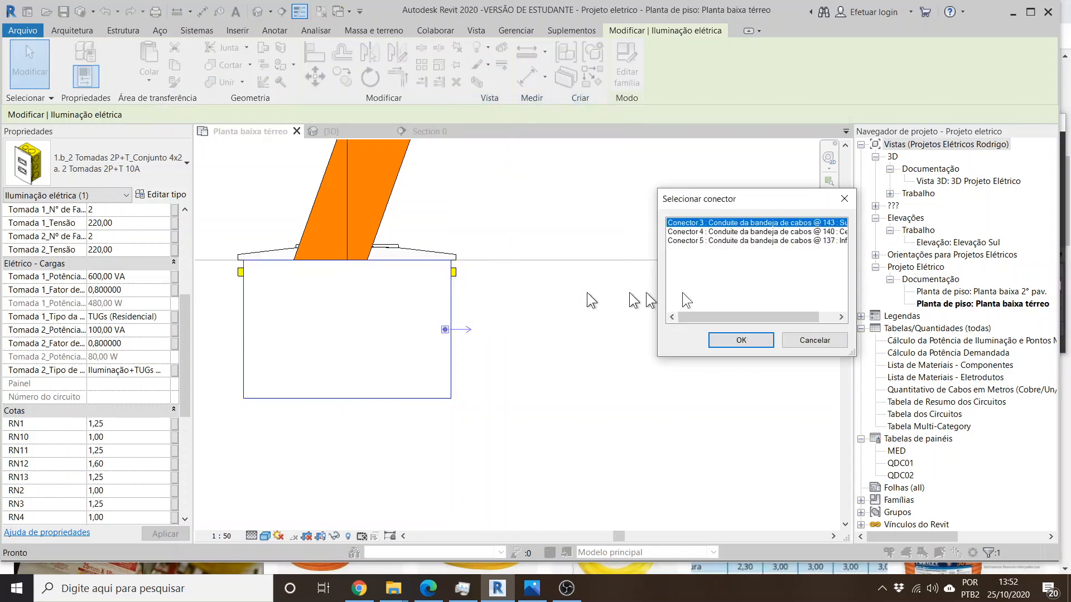
pyautogui.click(801, 231)
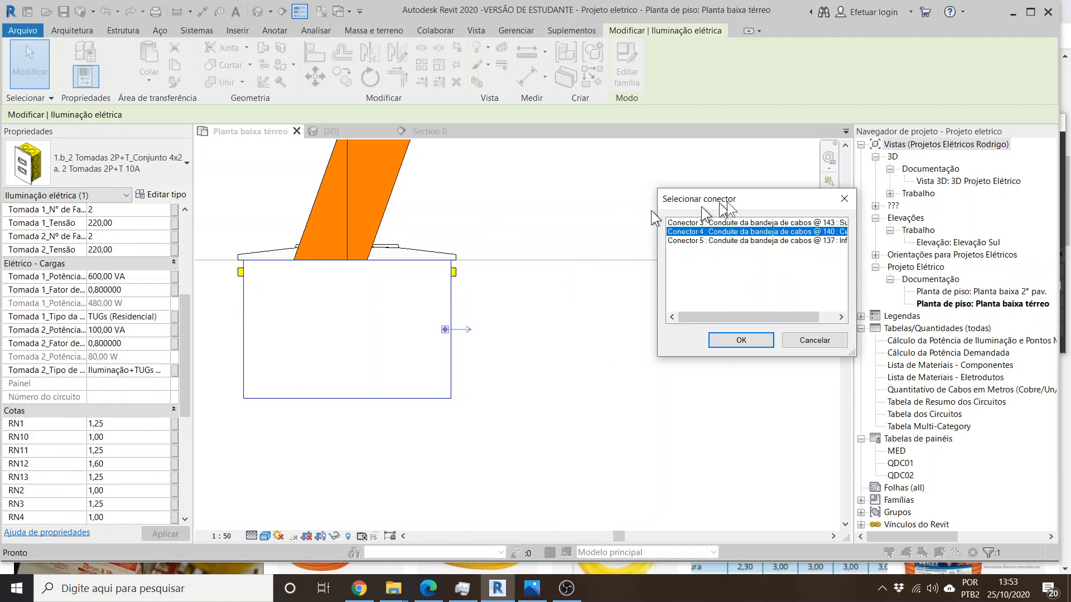
pyautogui.click(809, 241)
pyautogui.click(808, 231)
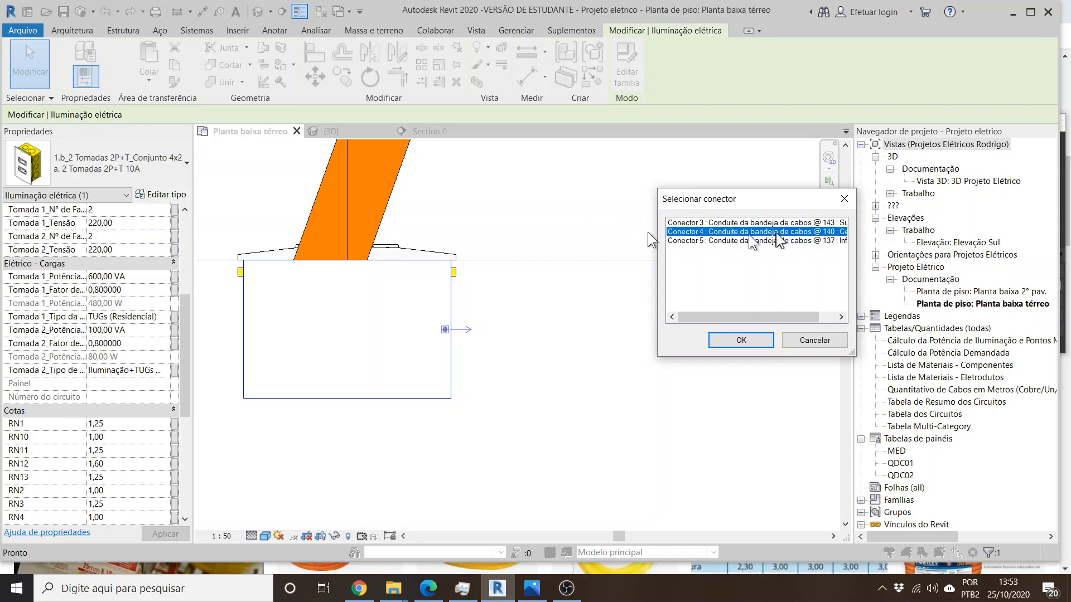
pyautogui.click(737, 341)
# - Finish the conduit at the double socket box on the other side of the stove, attaching it to Conector 7, and end the command
pyautogui.scroll(-3, 268, 321)
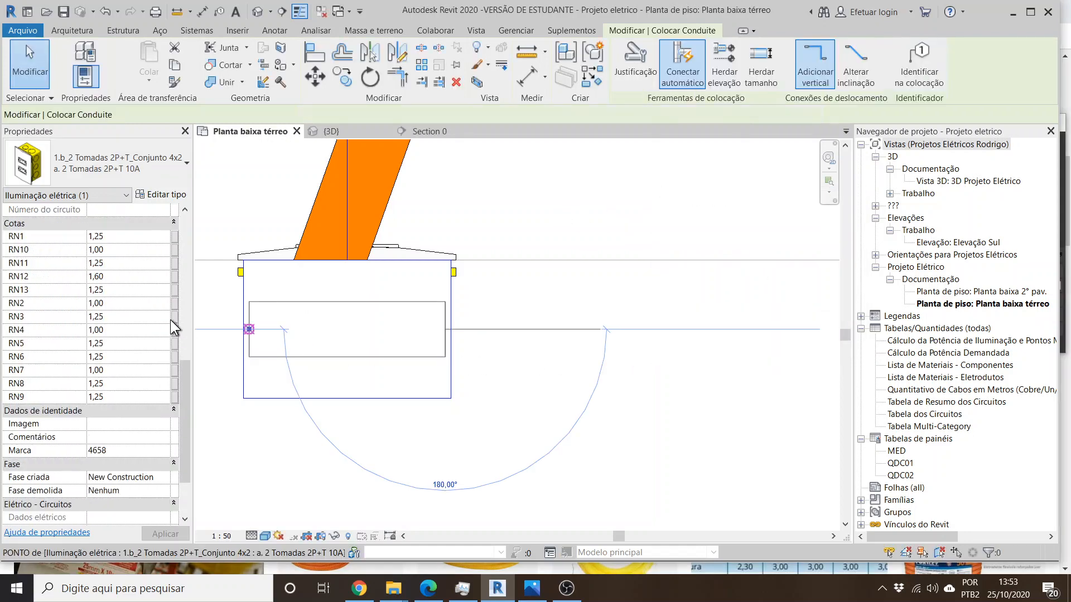
pyautogui.scroll(-6, 279, 321)
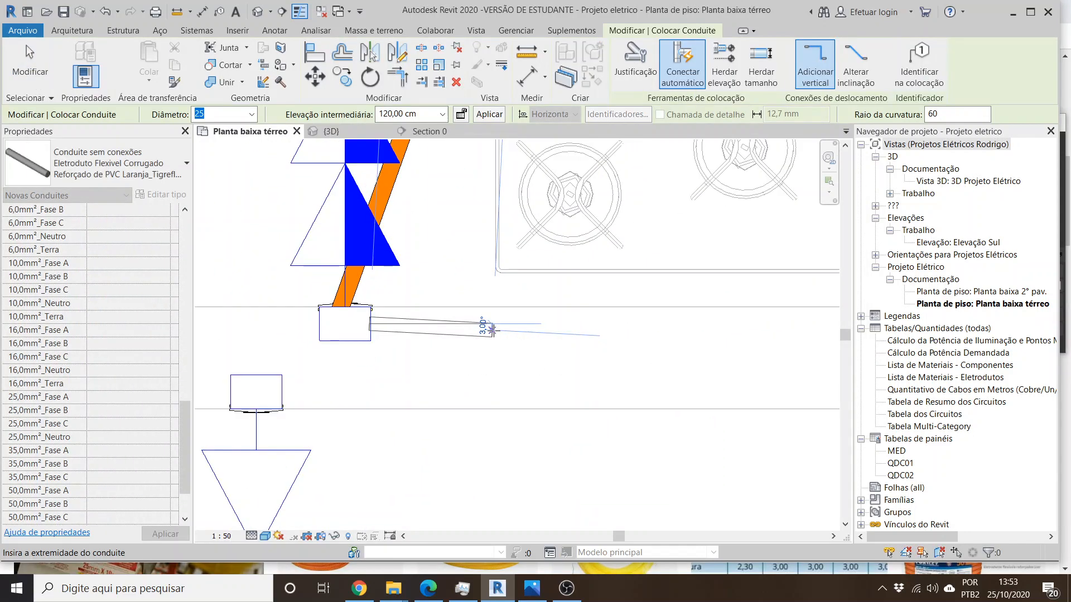
pyautogui.scroll(8, 665, 309)
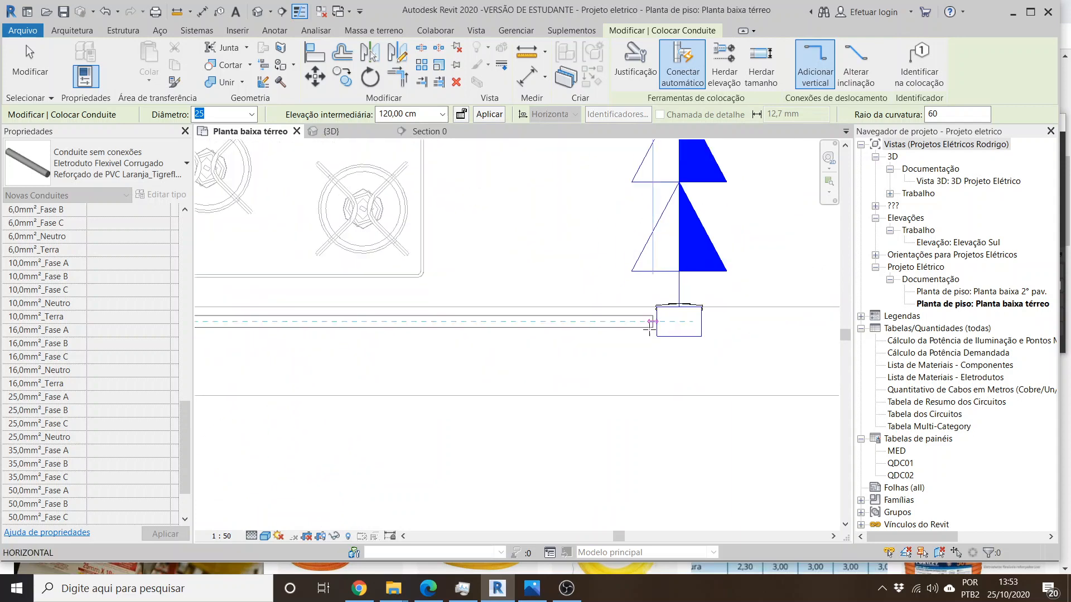
pyautogui.click(666, 308)
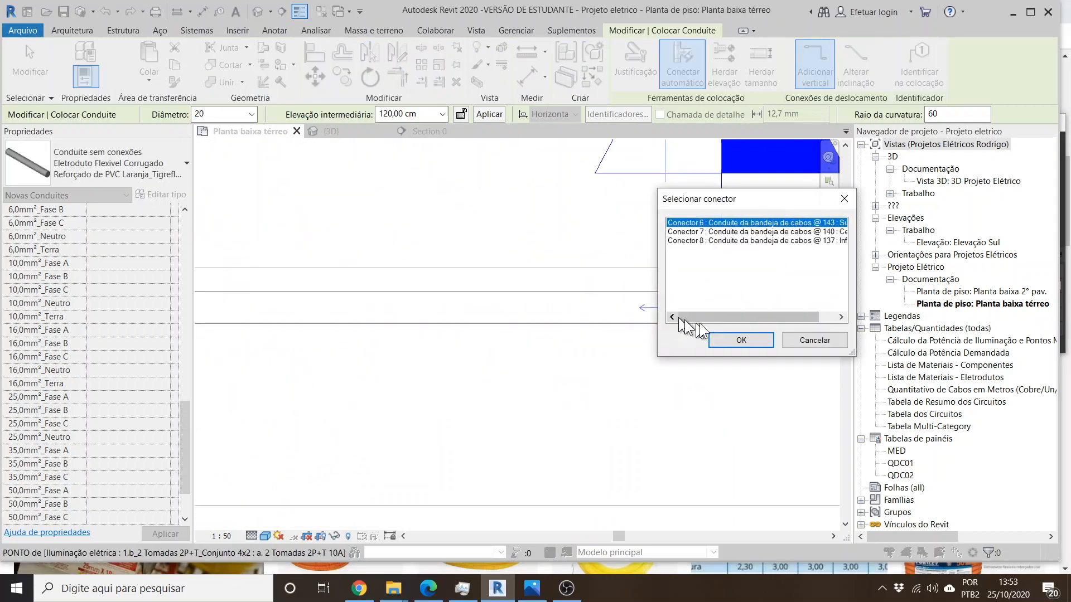
pyautogui.click(805, 231)
pyautogui.click(742, 340)
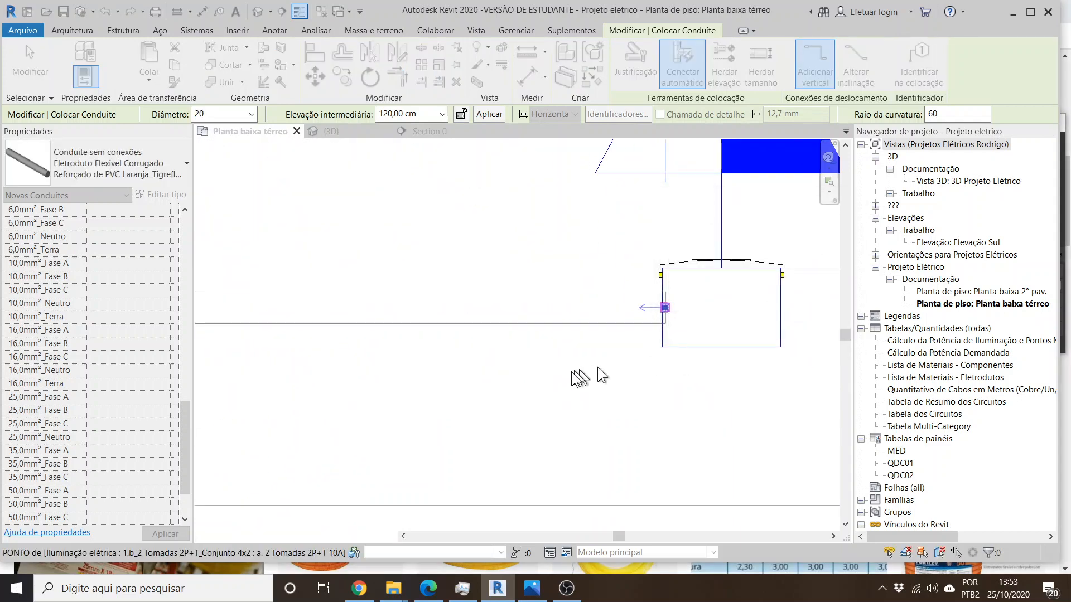
pyautogui.scroll(-5, 697, 380)
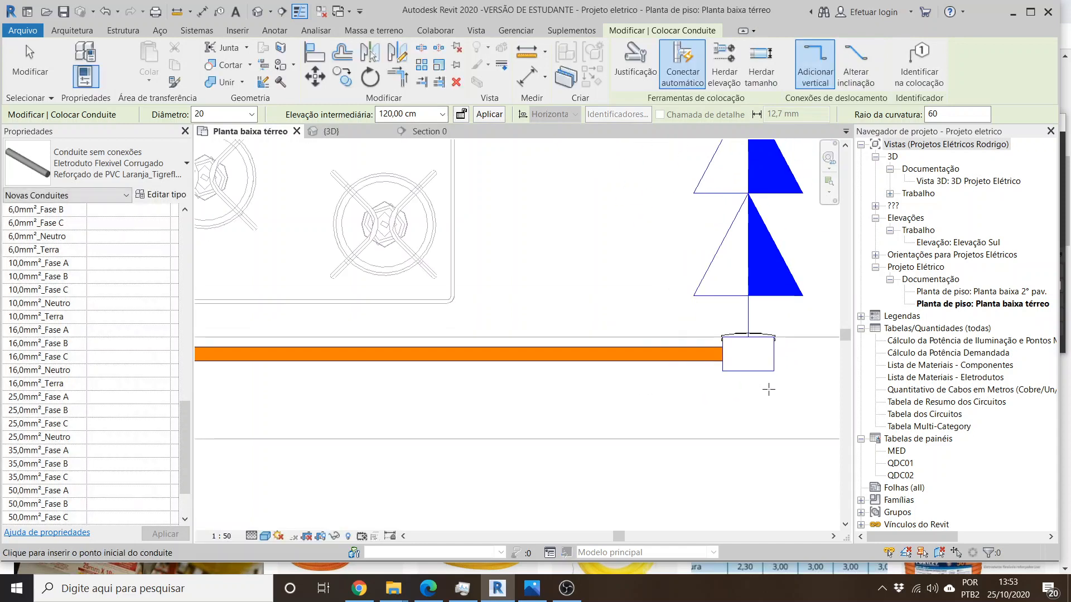
pyautogui.press('Escape')
pyautogui.press('Escape')
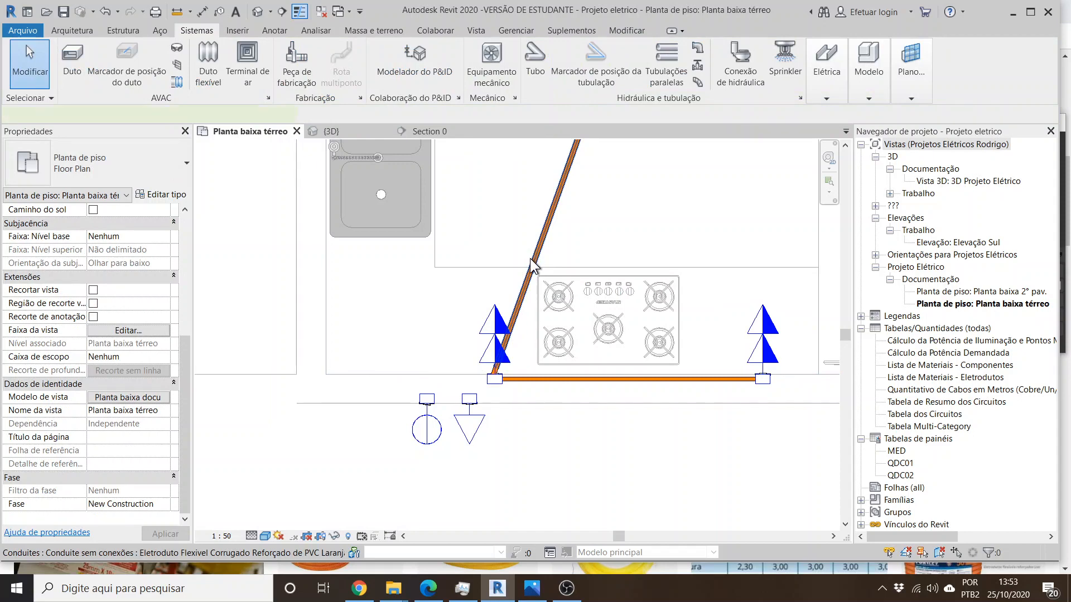
# - Review the kitchen's conduit runs against the conduit sizing table in dimens.eletrodutos.PNG, opened in the Photos app
pyautogui.click(530, 259)
pyautogui.click(567, 446)
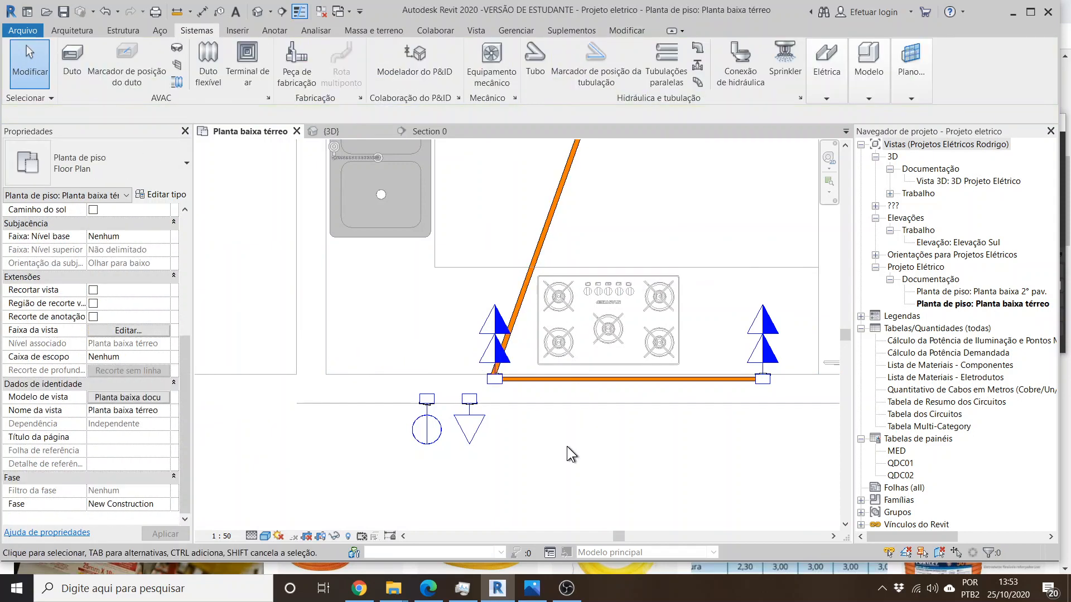
pyautogui.scroll(-3, 567, 446)
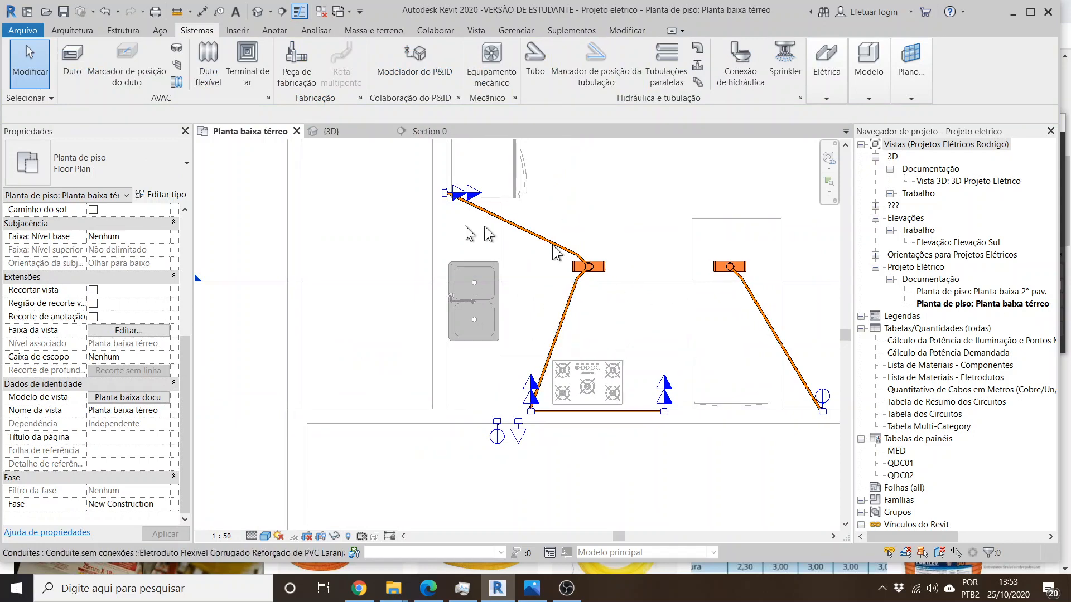
pyautogui.scroll(3, 598, 245)
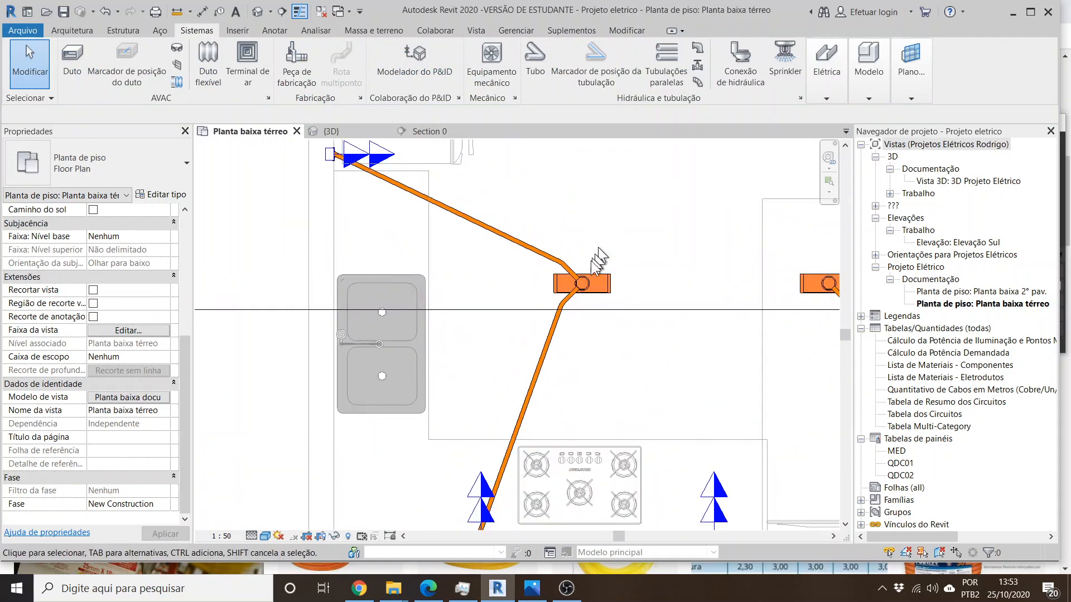
pyautogui.scroll(-2, 264, 263)
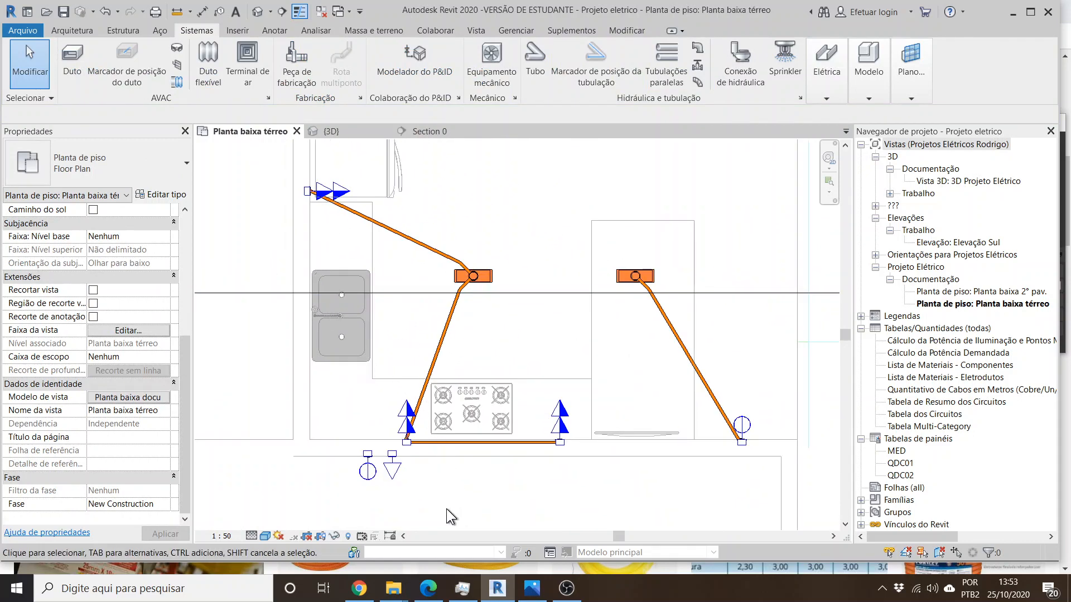
pyautogui.click(537, 590)
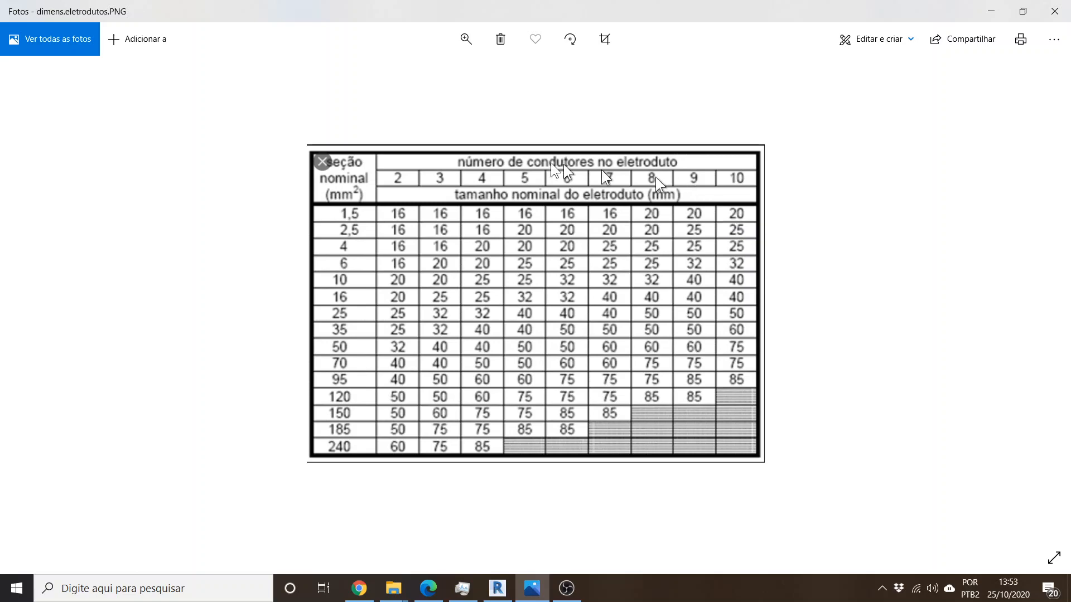
pyautogui.keyDown('ctrl'); pyautogui.scroll(2, 614, 211); pyautogui.keyUp('ctrl')
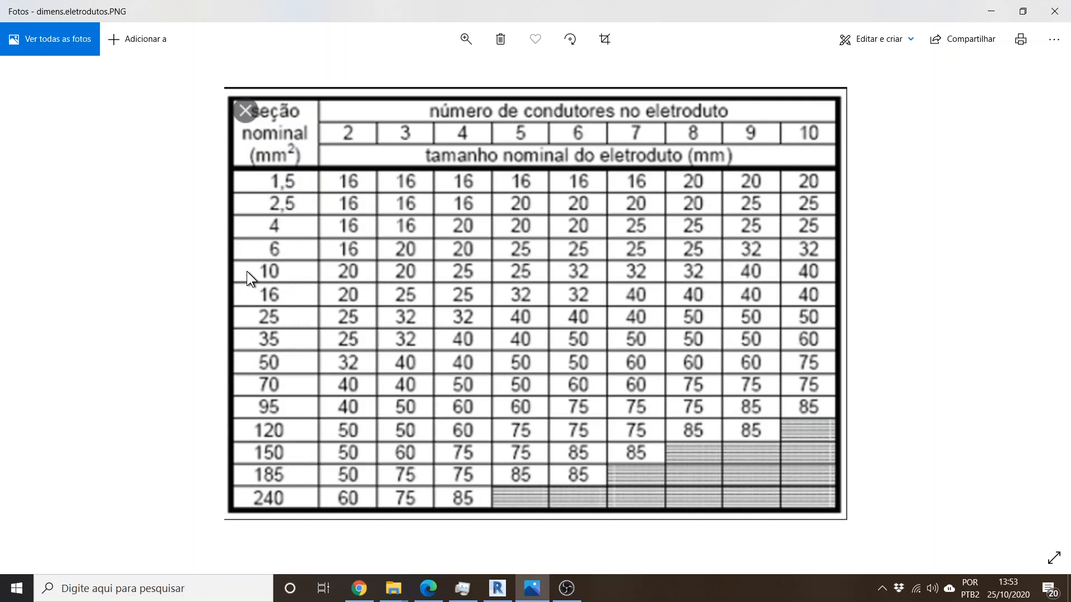
pyautogui.click(498, 591)
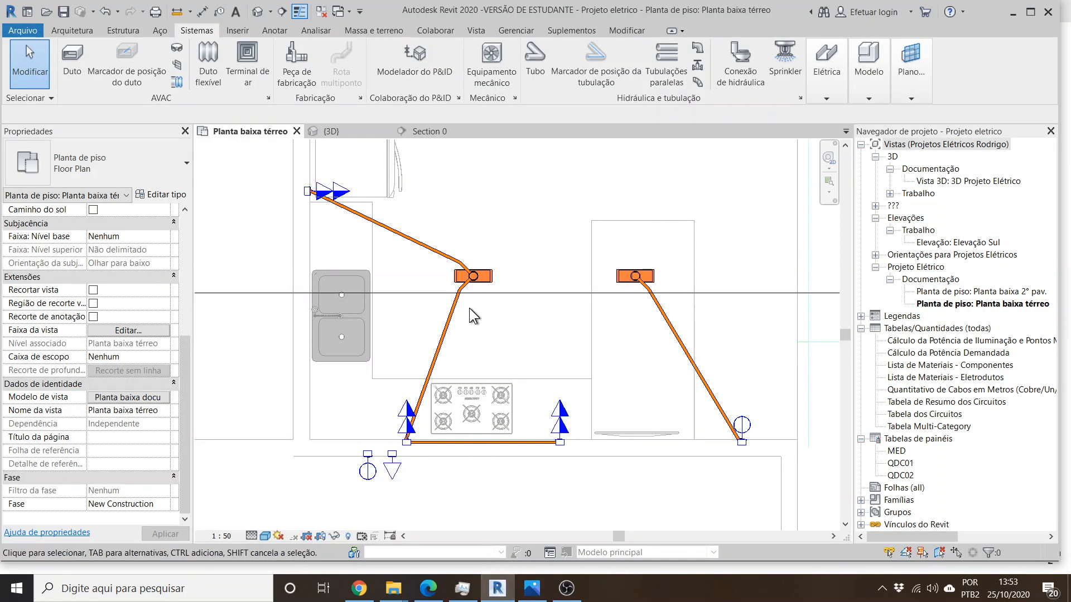
pyautogui.scroll(-1, 413, 357)
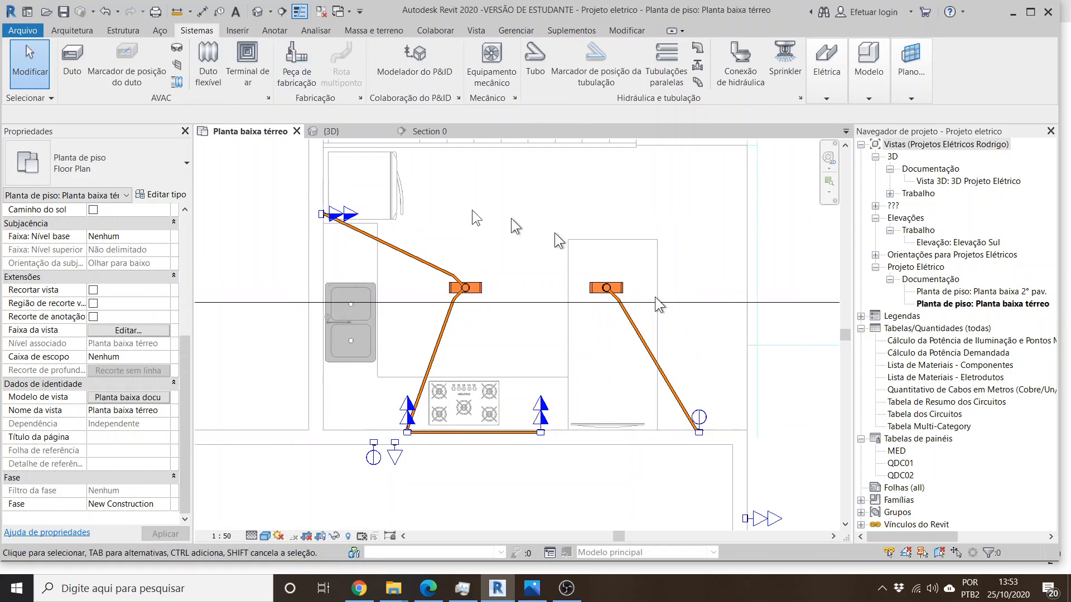
pyautogui.scroll(2, 441, 323)
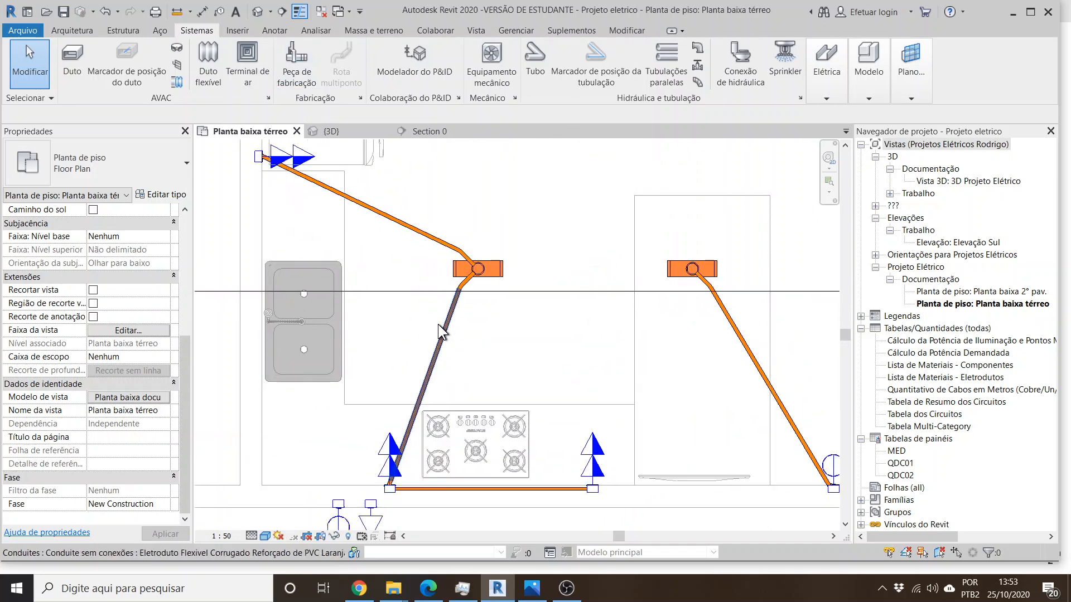
pyautogui.click(535, 588)
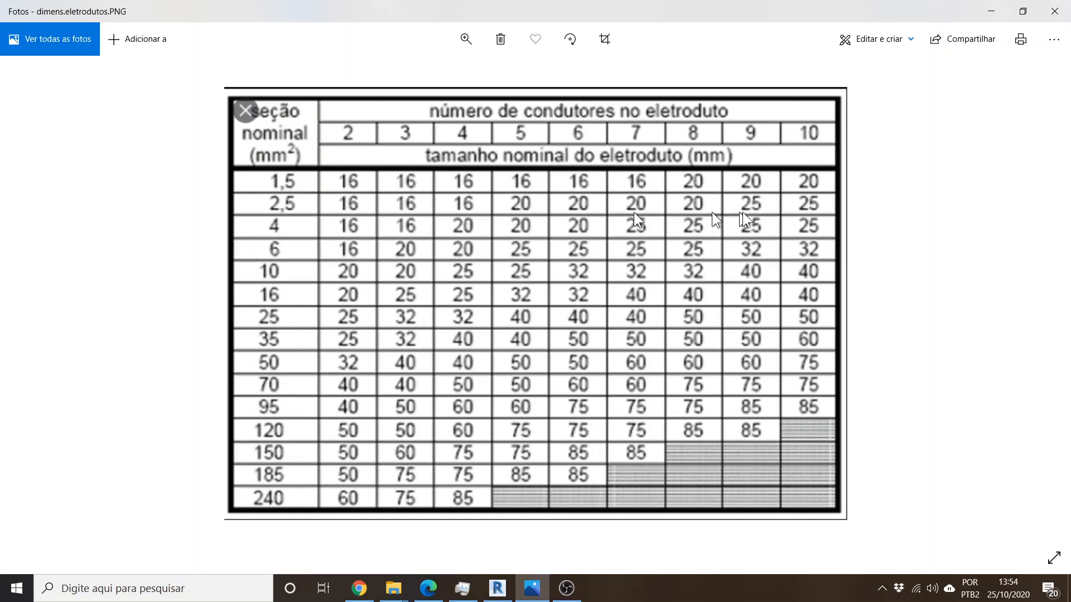
pyautogui.click(990, 10)
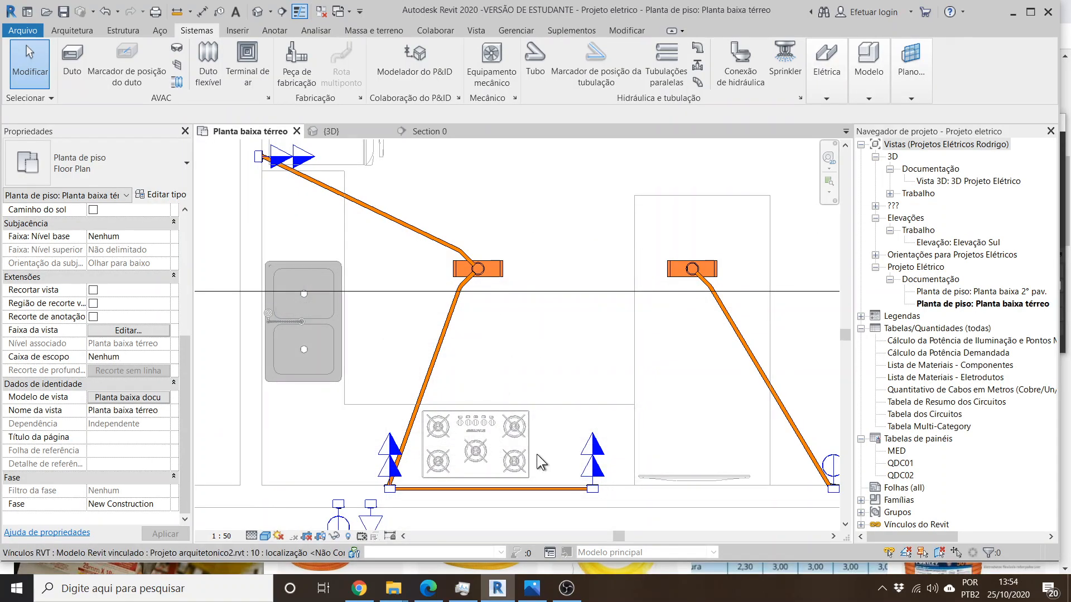
# - Check the diameter of the conduit between the sink-side ceiling light and the double socket beside the refrigerator
pyautogui.scroll(3, 406, 194)
pyautogui.click(401, 253)
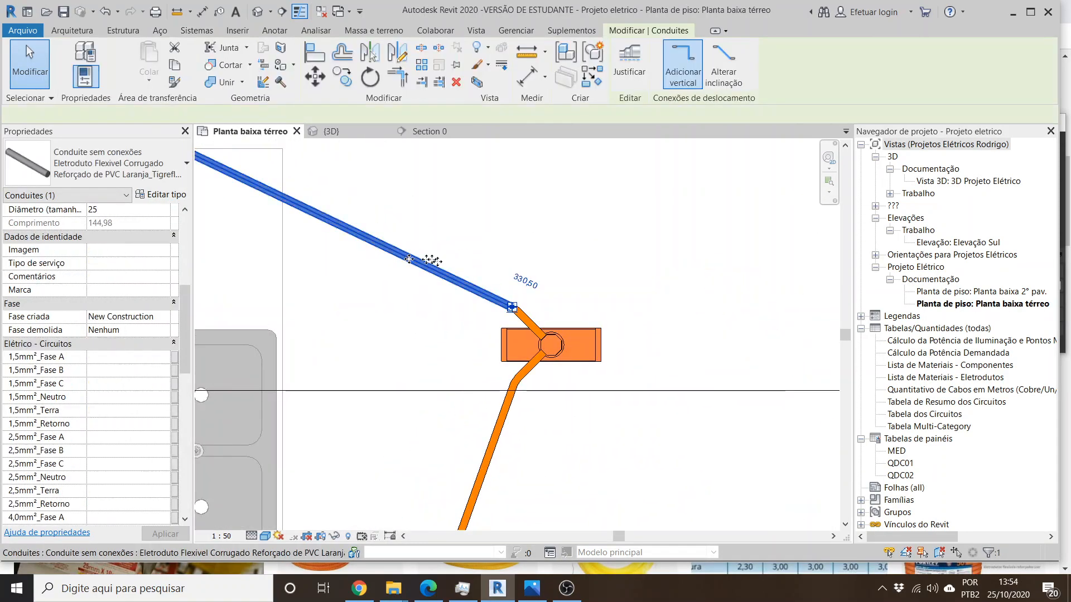
pyautogui.scroll(-2, 467, 239)
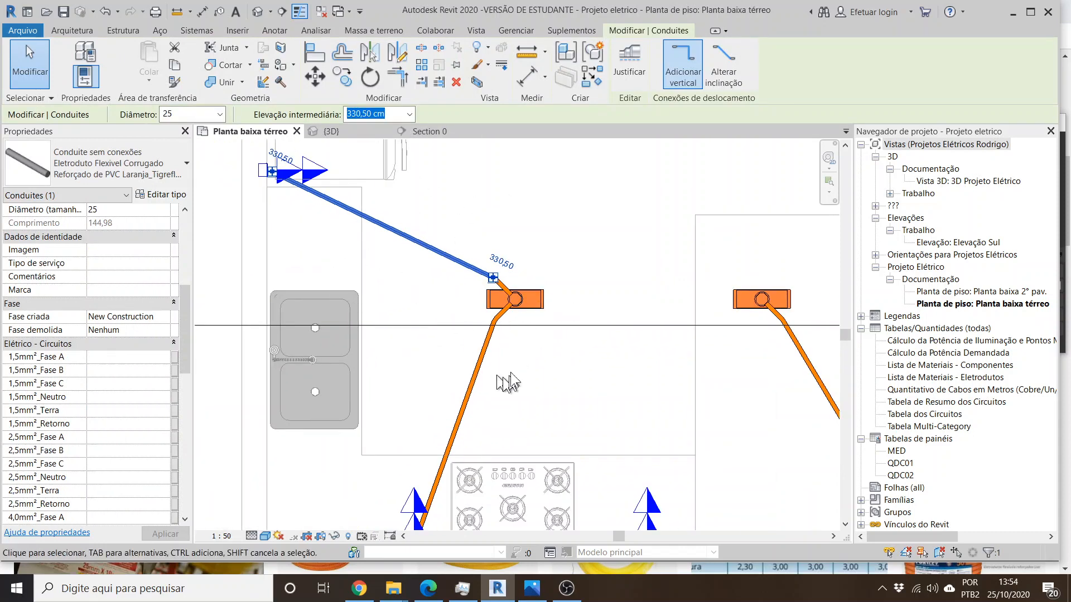
pyautogui.press('Escape')
pyautogui.press('Escape')
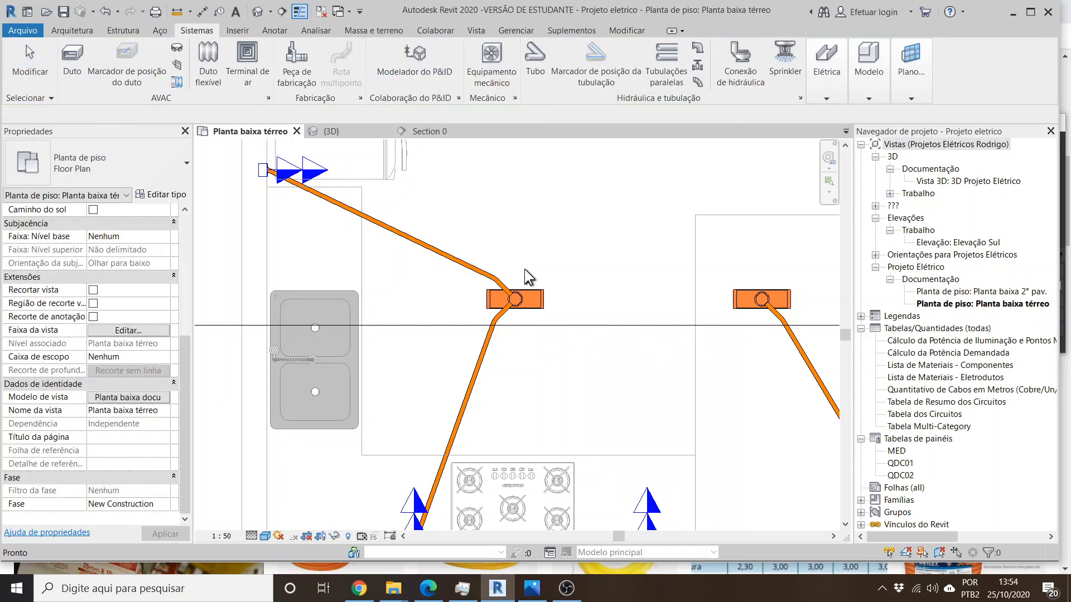
# - Draw a 25 mm flexible conduit from the sink-side ceiling light box to the other kitchen ceiling light box and end the command
pyautogui.scroll(-2, 524, 269)
pyautogui.scroll(3, 527, 291)
pyautogui.scroll(3, 528, 291)
pyautogui.scroll(-3, 338, 290)
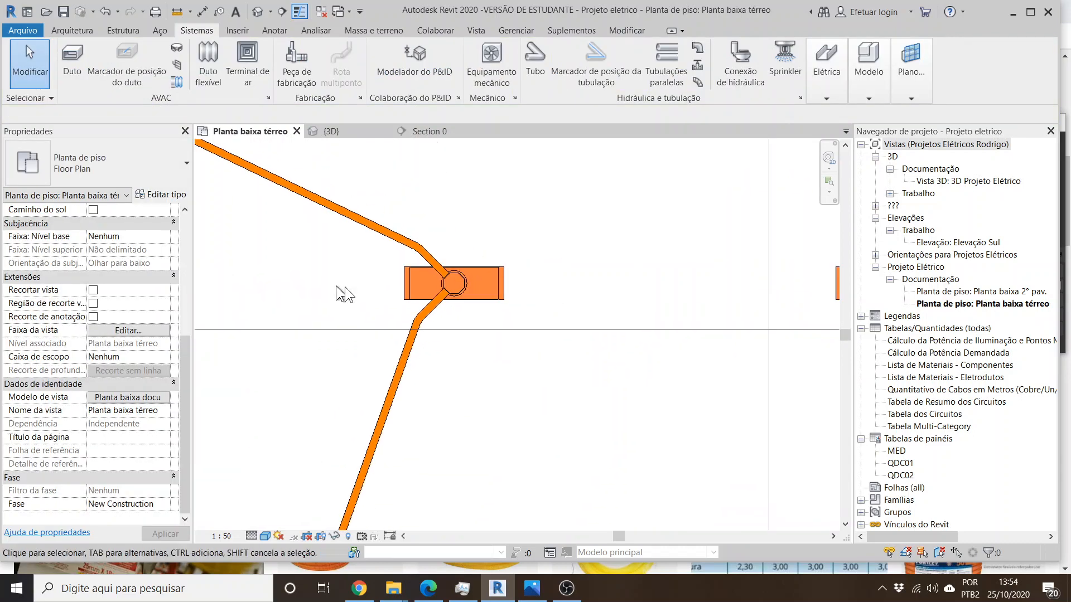
pyautogui.scroll(4, 461, 293)
pyautogui.click(461, 293)
pyautogui.scroll(2, 462, 293)
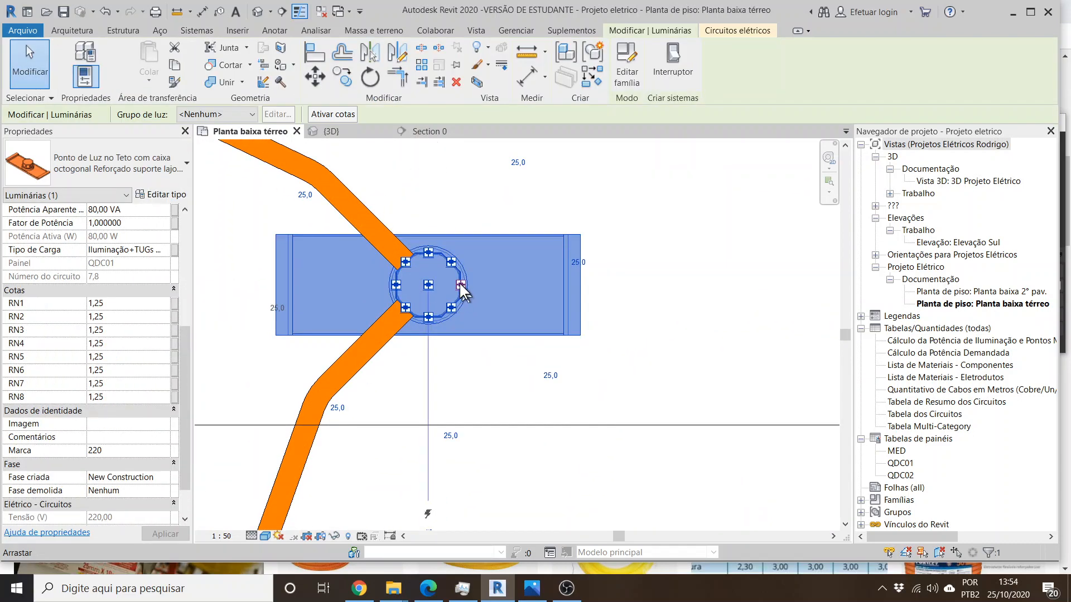
pyautogui.rightClick(460, 284)
pyautogui.click(506, 341)
pyautogui.scroll(-3, 270, 272)
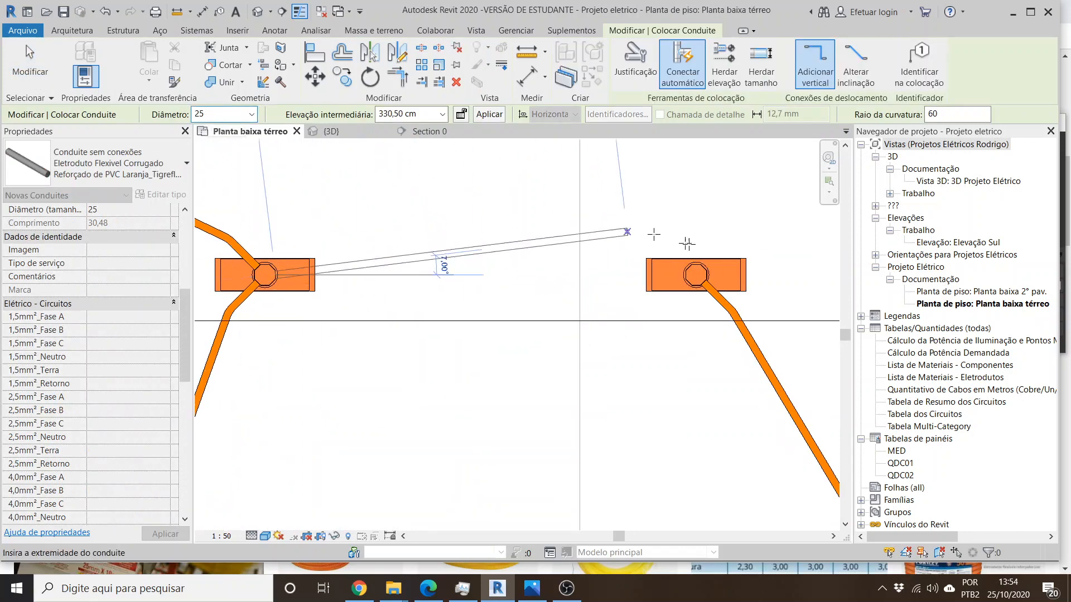
pyautogui.click(685, 275)
pyautogui.press('Escape')
pyautogui.press('Escape')
pyautogui.scroll(-5, 598, 276)
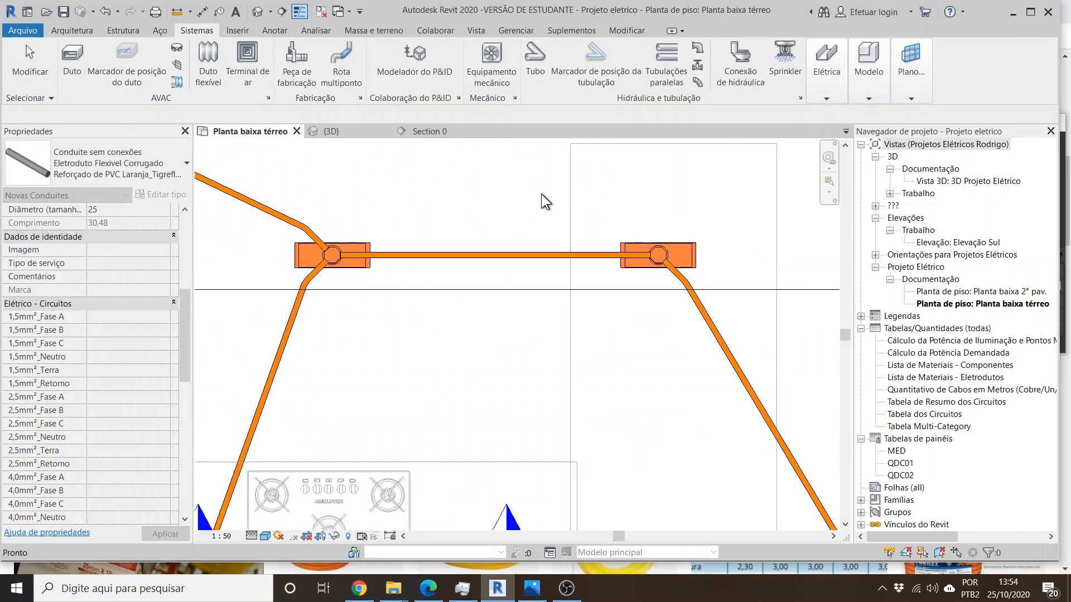
pyautogui.scroll(-1, 615, 316)
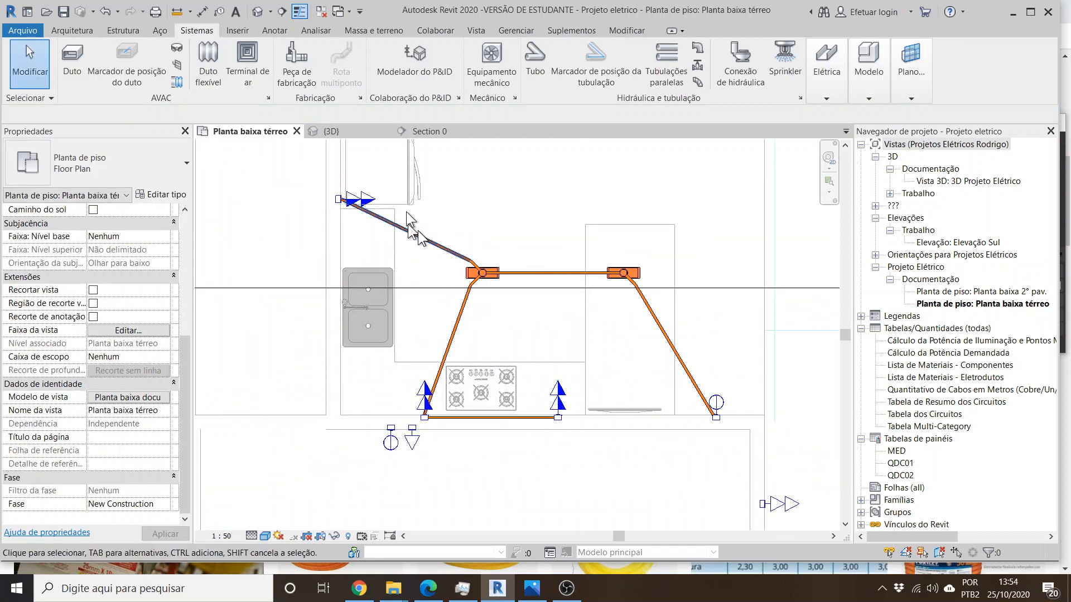
# - Set the diameter of the conduit joining the two double socket boxes beside the stove to 25
pyautogui.scroll(1, 445, 283)
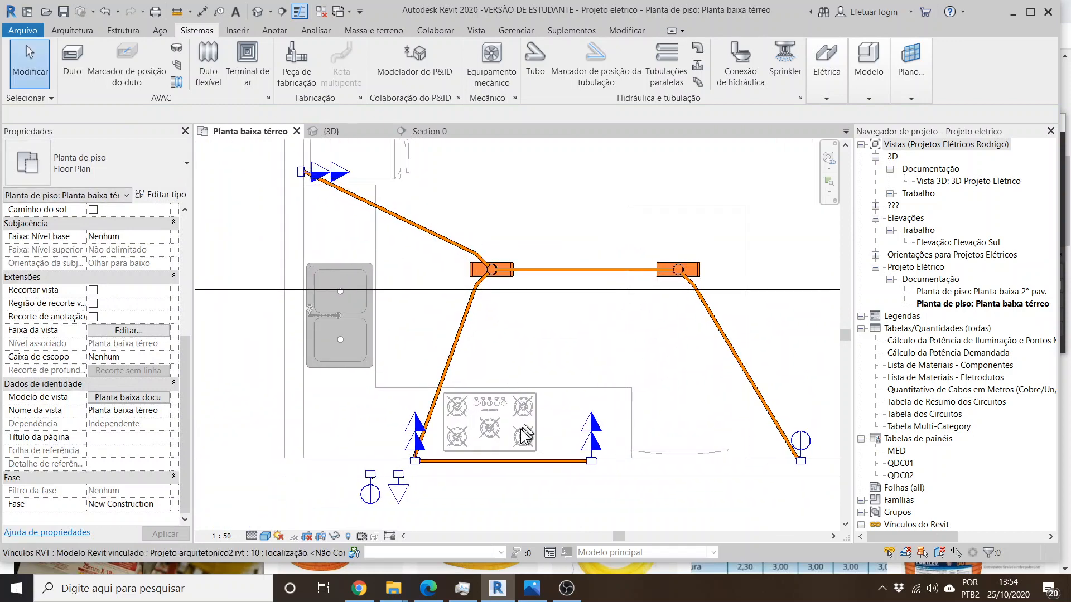
pyautogui.click(490, 460)
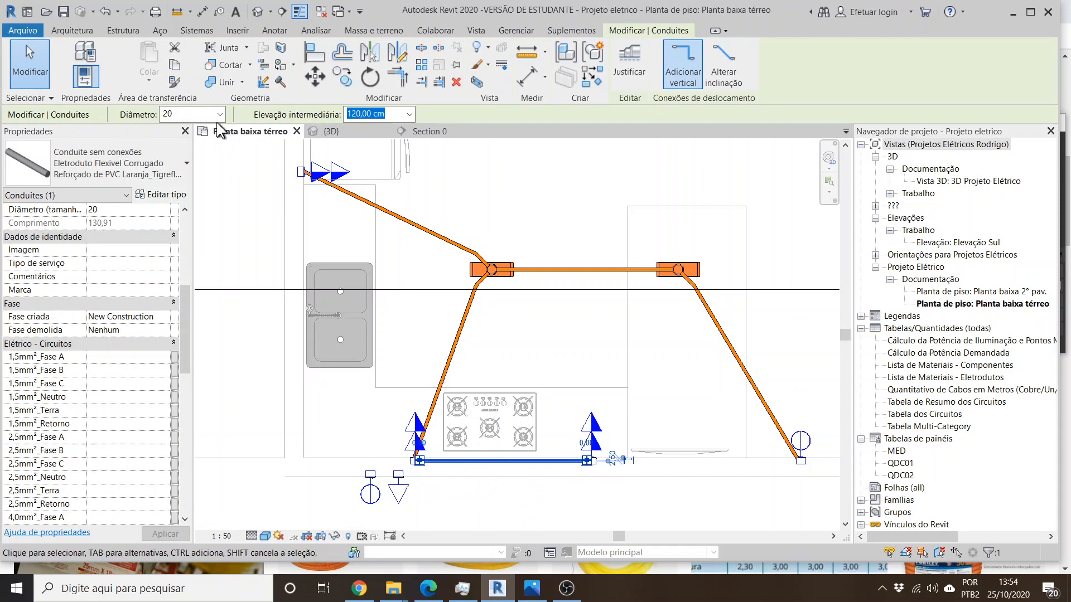
pyautogui.click(206, 140)
pyautogui.click(443, 325)
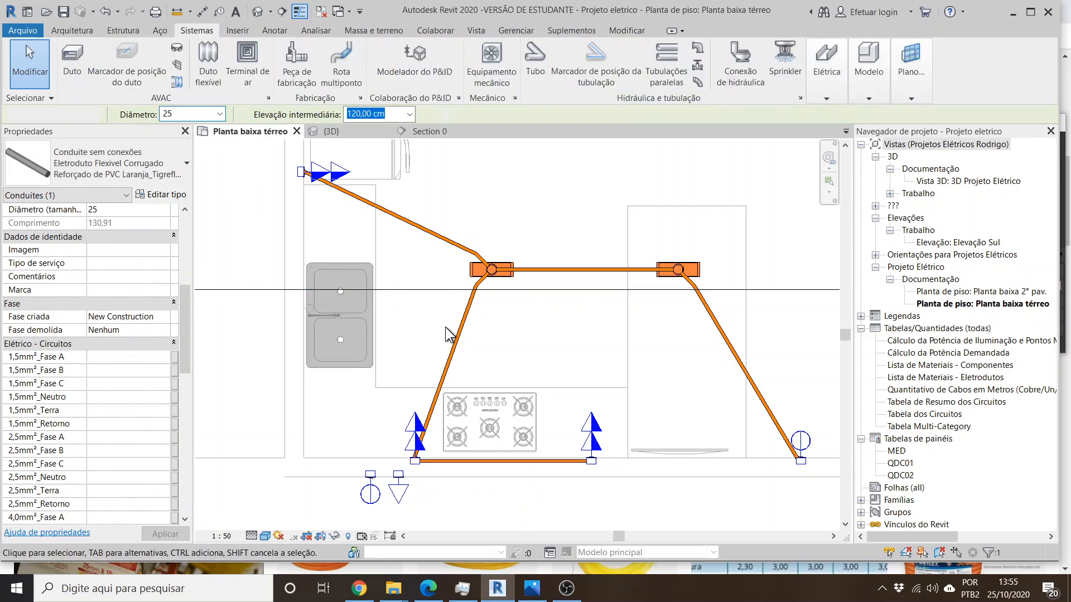
# - Select the whole connected conduit network, filter the selection to Conduites only, and check its diameter
pyautogui.click(425, 234)
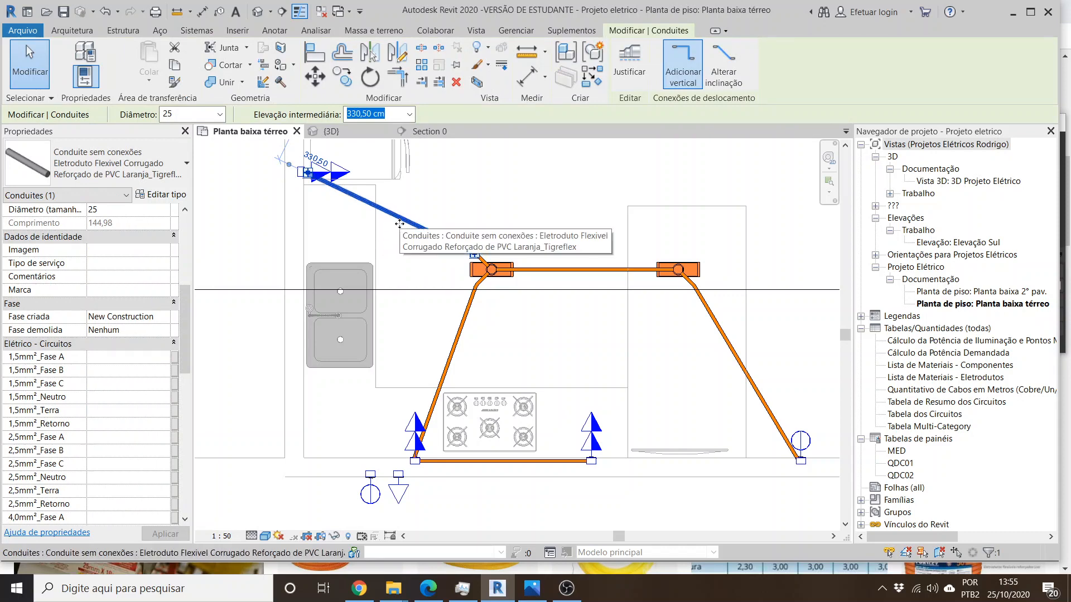
pyautogui.press('Tab')
pyautogui.click(405, 225)
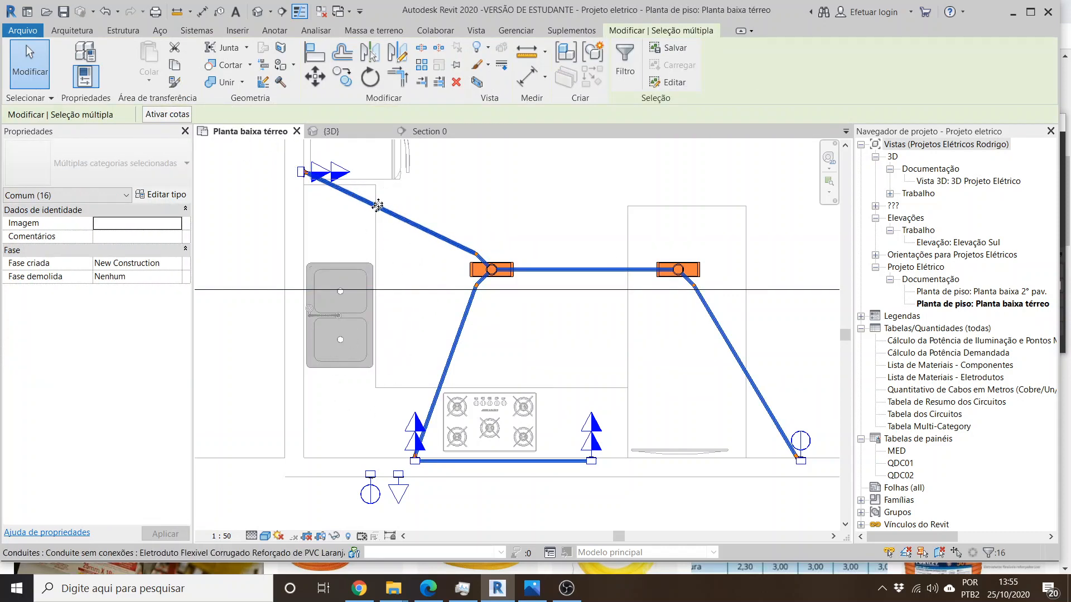
pyautogui.click(625, 62)
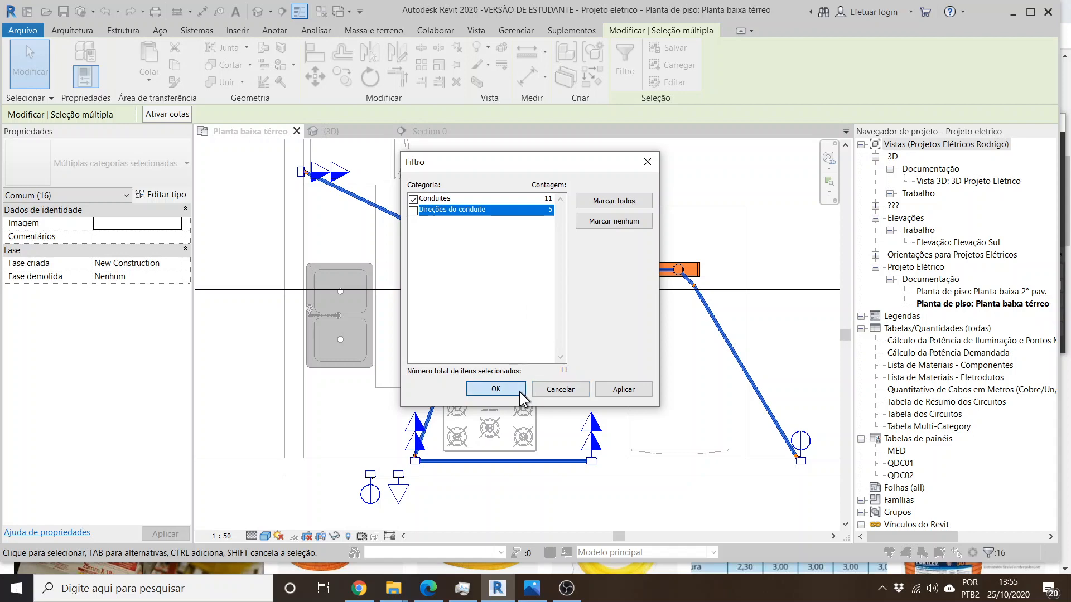
pyautogui.click(495, 389)
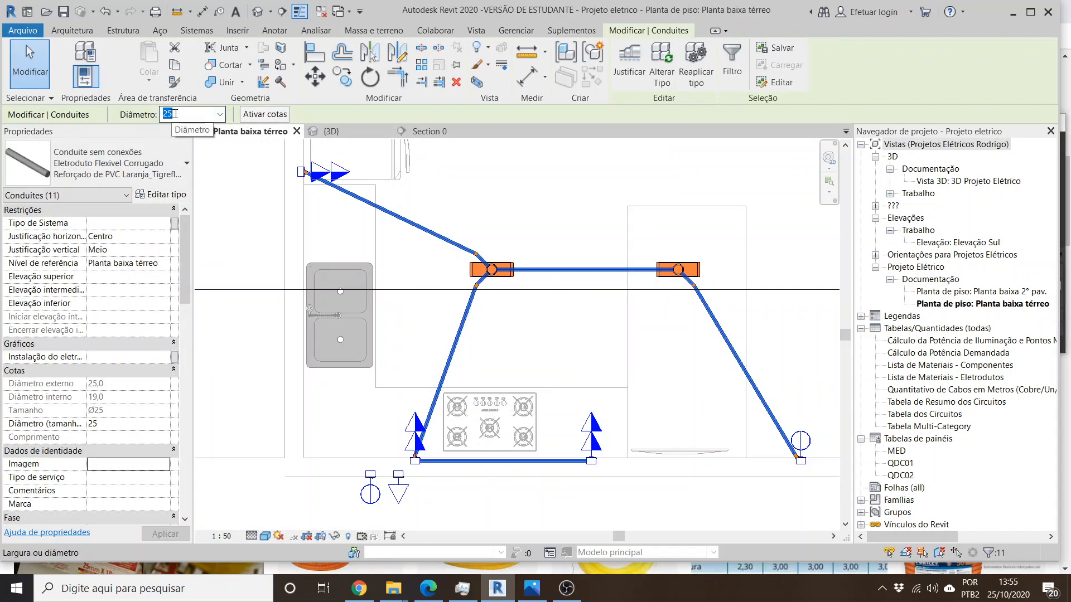
pyautogui.click(561, 253)
# - Isolate the kitchen's conduits, light boxes and socket boxes in the 3D view with a selection box
pyautogui.scroll(-3, 574, 244)
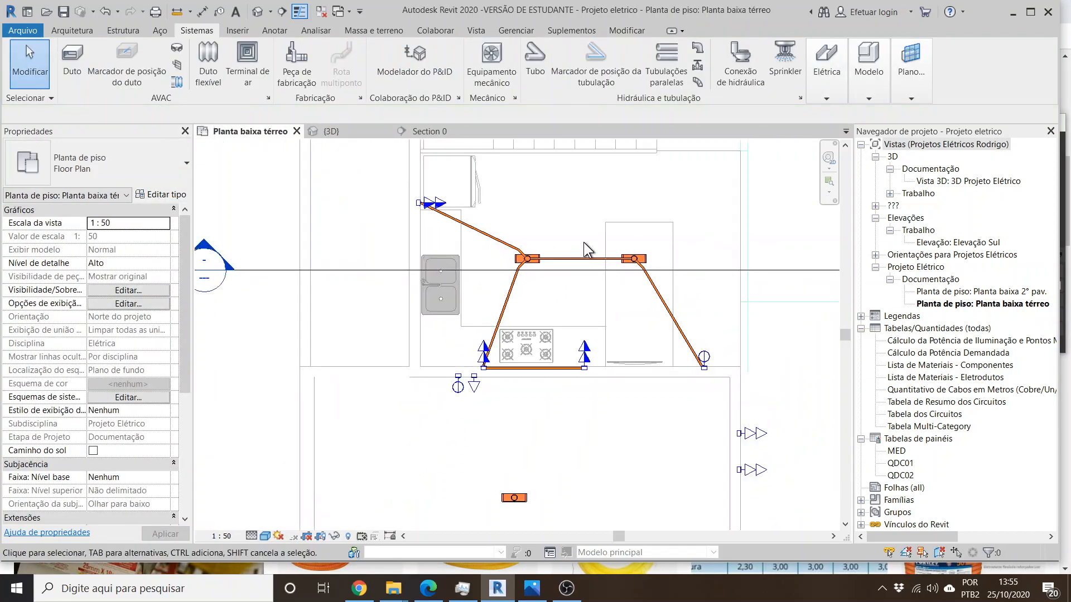
pyautogui.moveTo(393, 218); pyautogui.dragTo(747, 397)
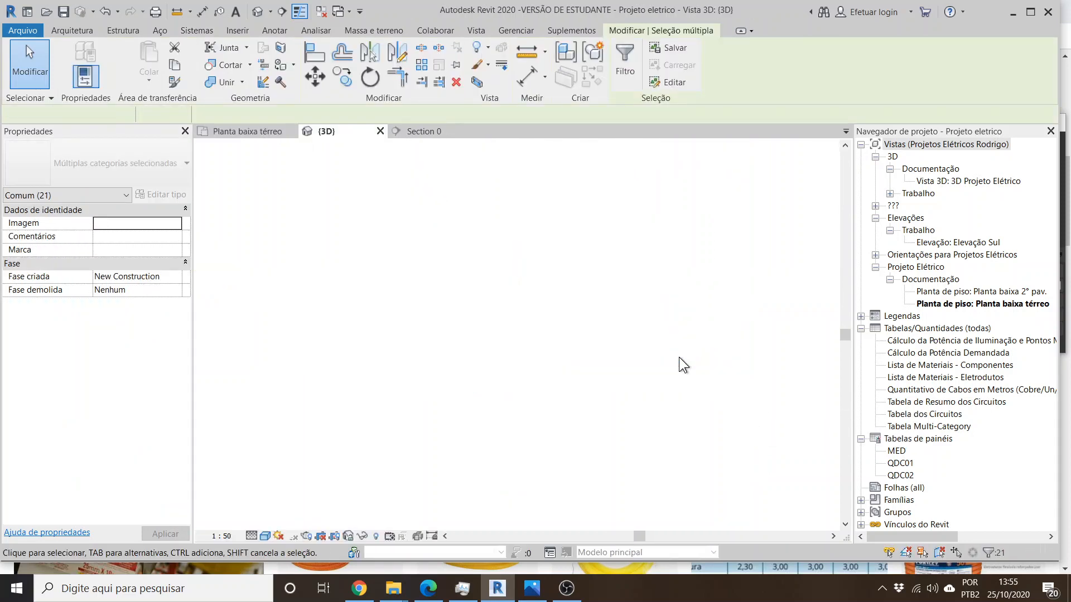
pyautogui.click(636, 367)
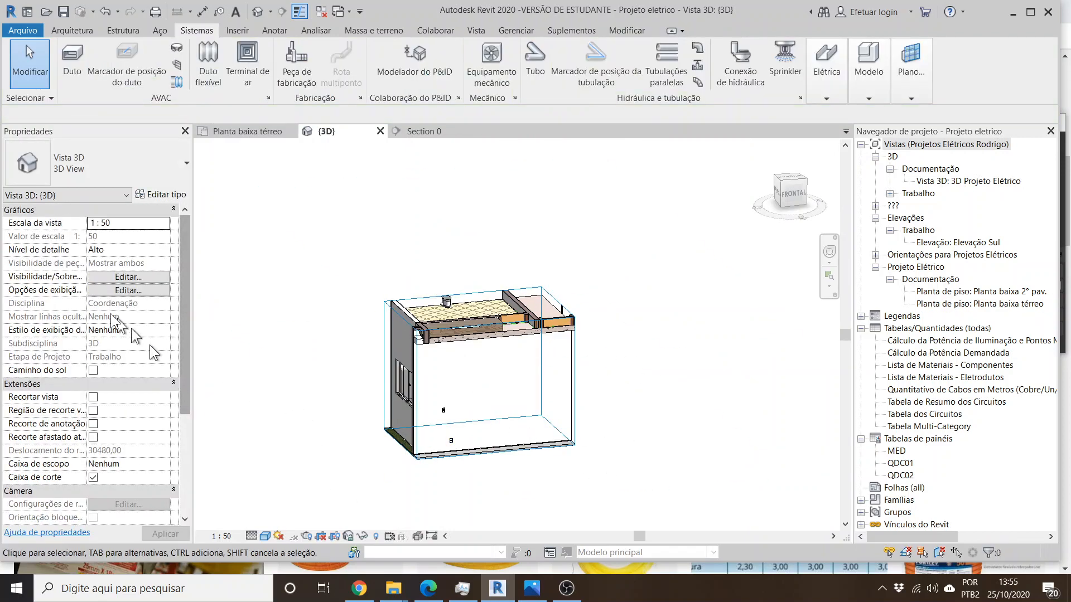
# - Assign the view template 3D Projeto Elétrico Documentação to the 3D view
pyautogui.scroll(-6, 129, 379)
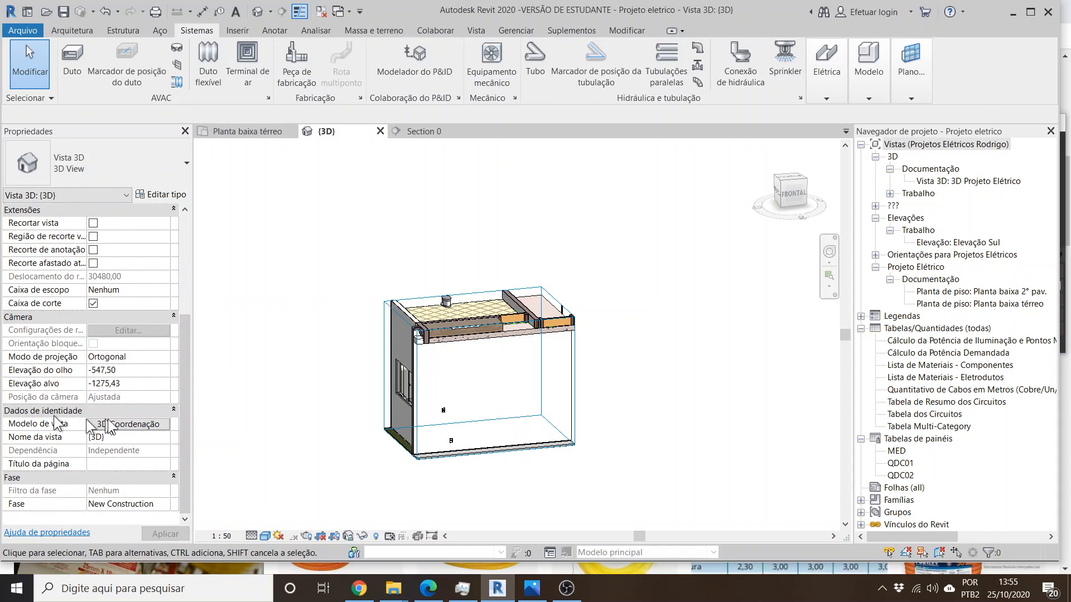
pyautogui.click(92, 422)
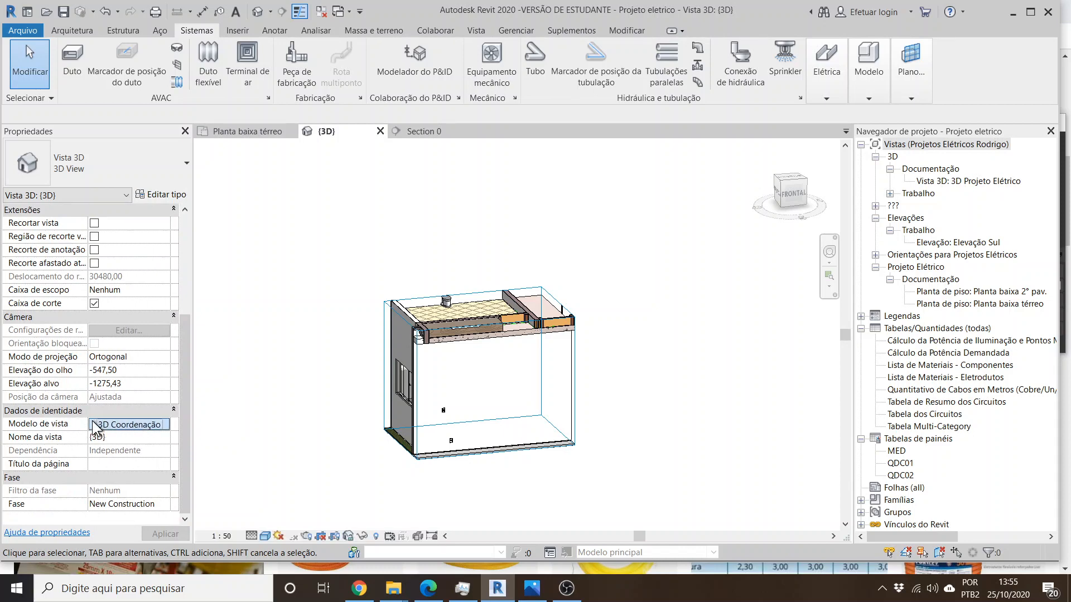
pyautogui.click(535, 304)
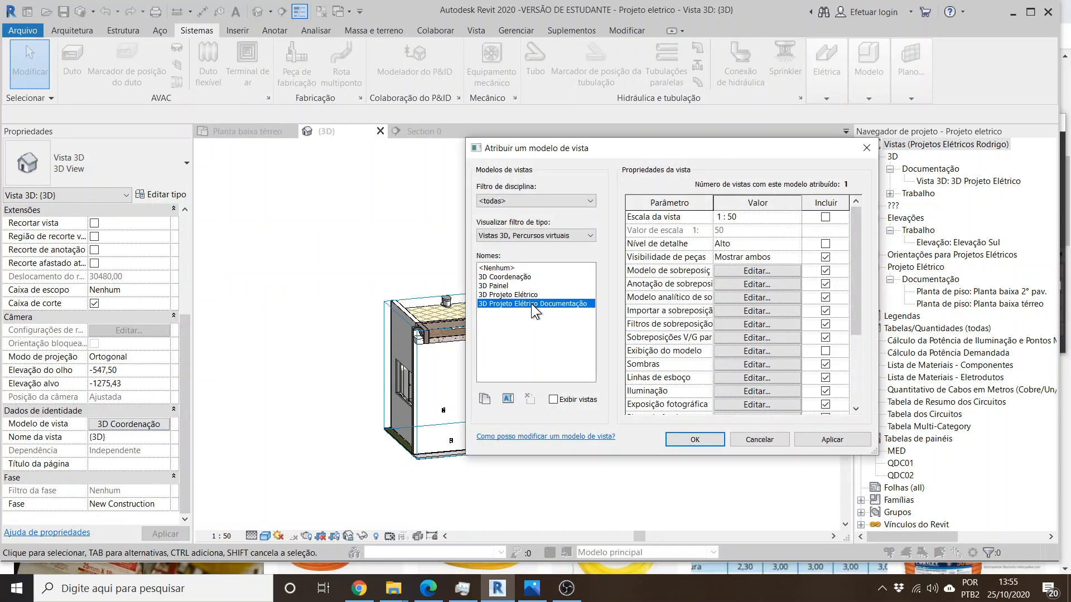
pyautogui.click(693, 440)
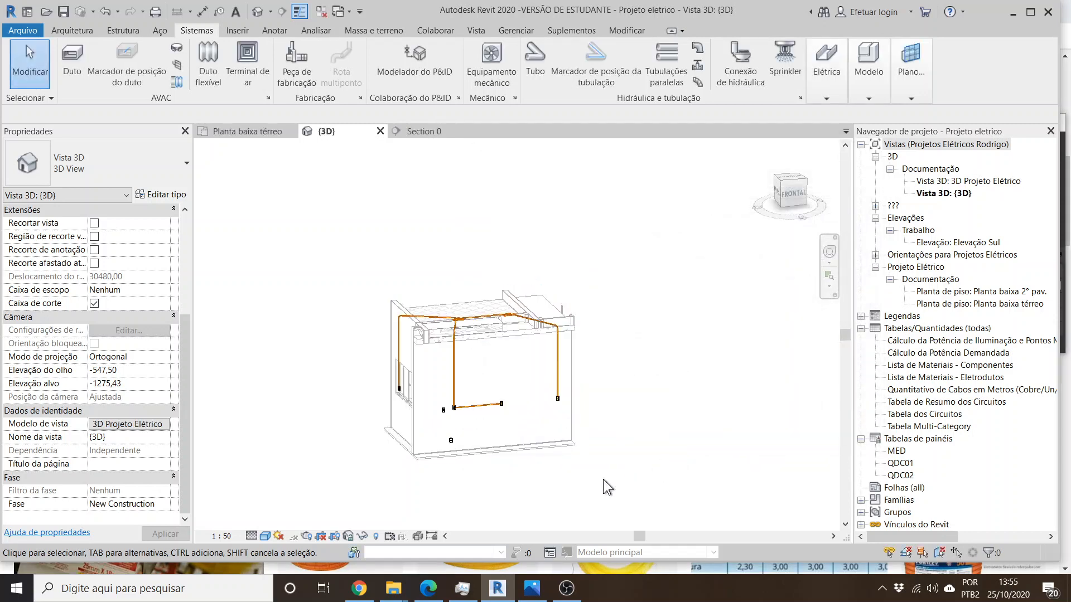
# - Examine the kitchen's conduit routes between the ceiling light boxes and the wall boxes in 3D
pyautogui.scroll(2, 611, 409)
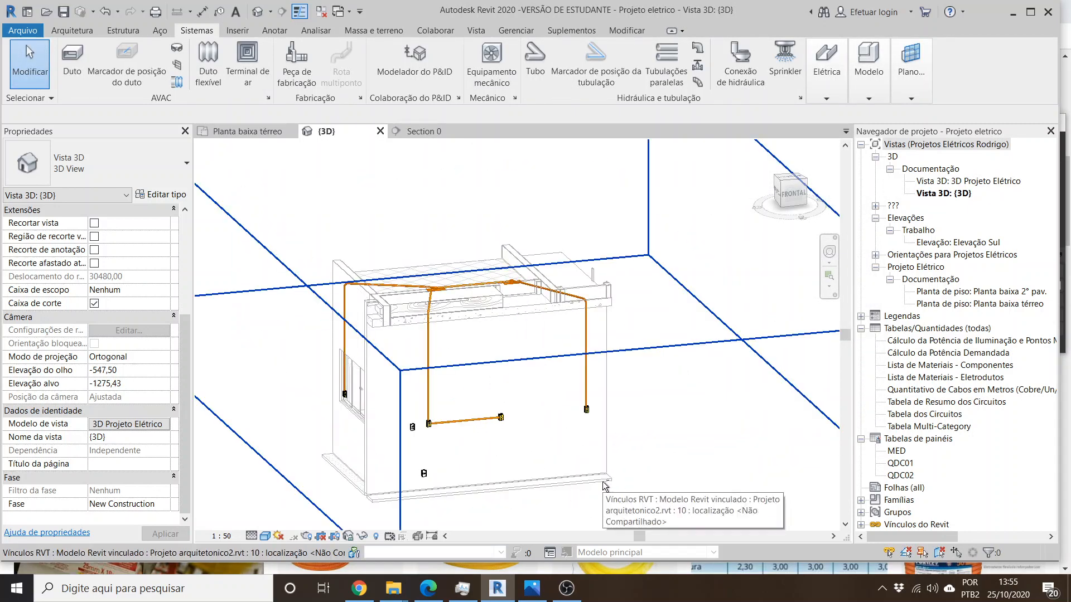
pyautogui.keyDown('shift'); pyautogui.moveTo(603, 485); pyautogui.dragTo(290, 515, button='middle'); pyautogui.keyUp('shift')
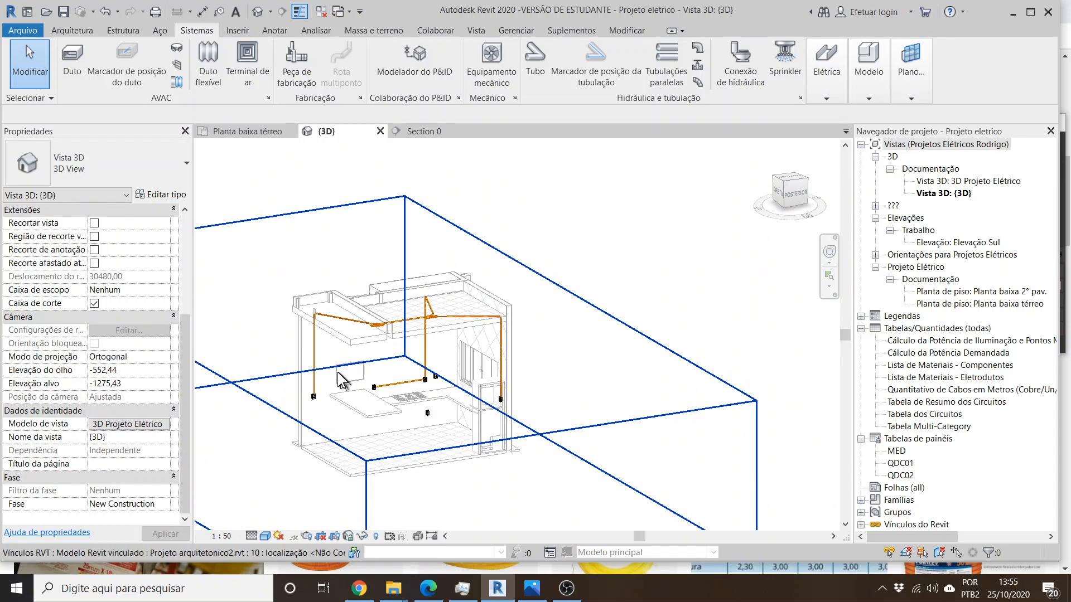
pyautogui.scroll(3, 337, 371)
pyautogui.scroll(4, 410, 289)
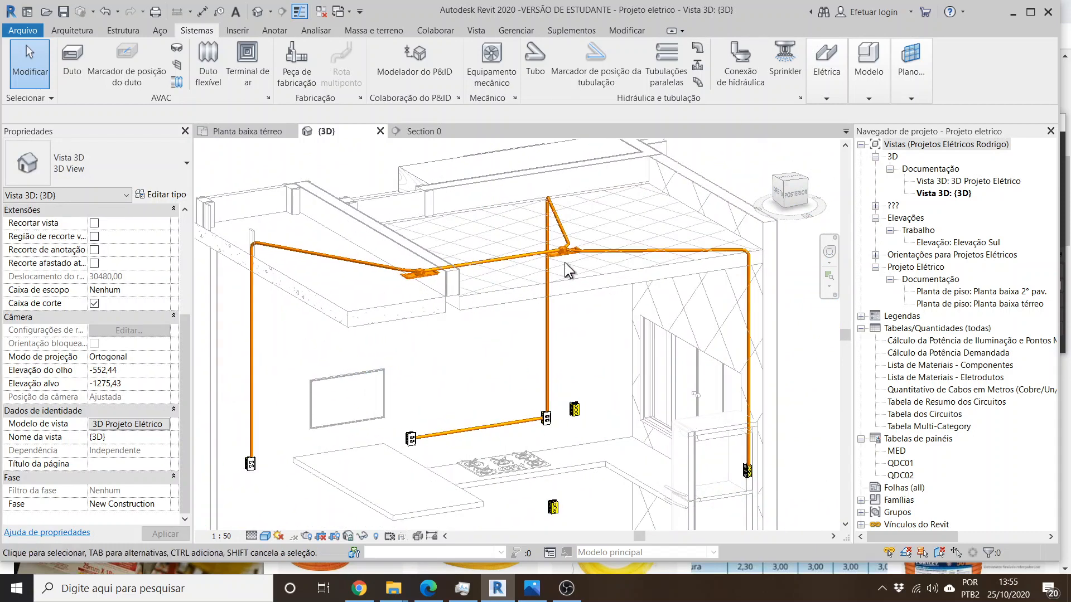
pyautogui.scroll(-1, 562, 262)
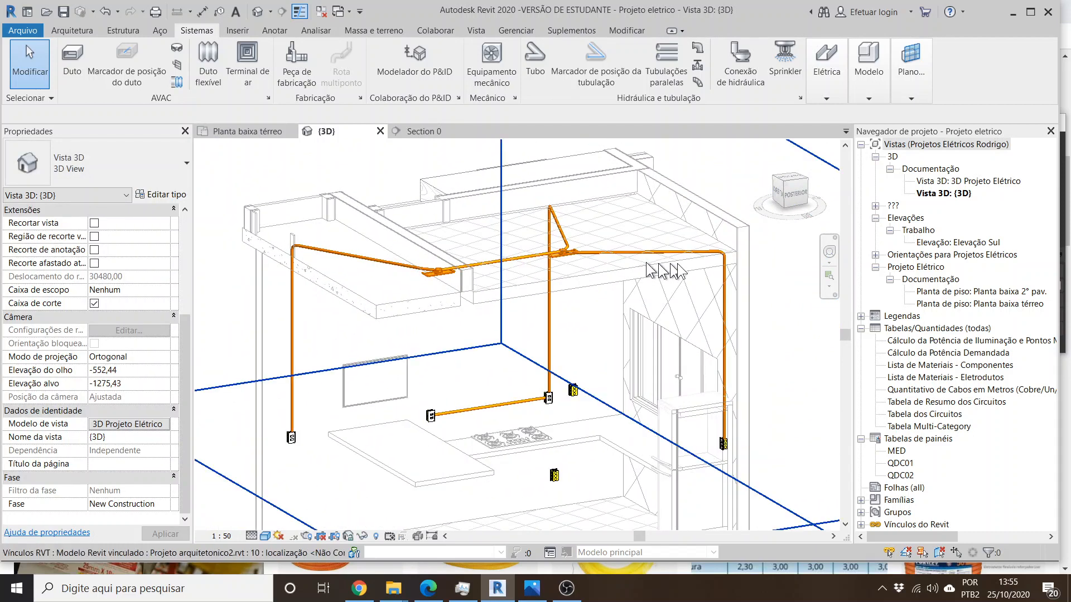
pyautogui.scroll(3, 726, 452)
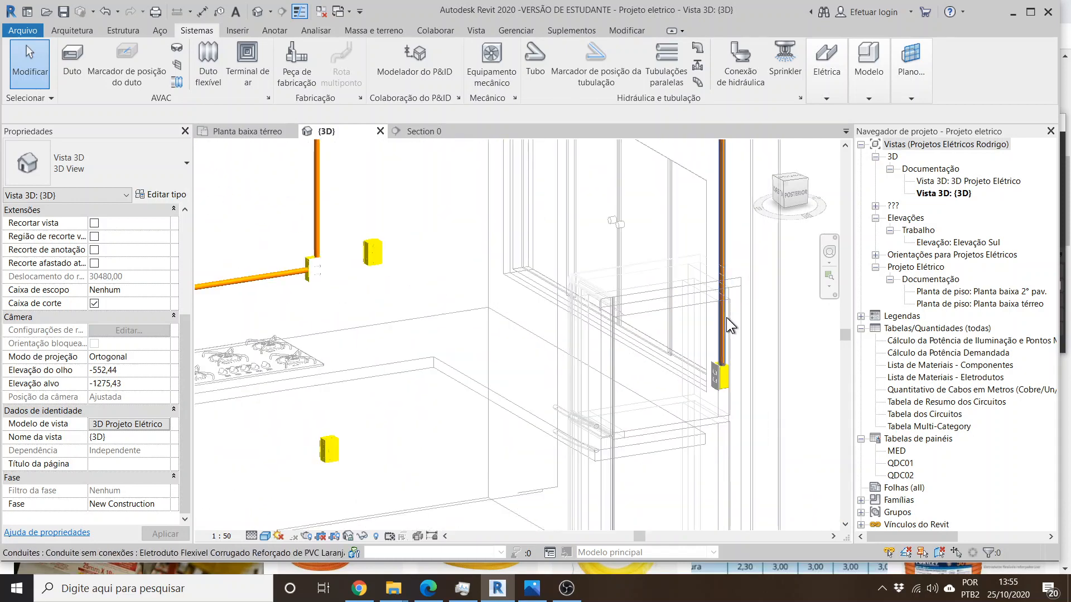
pyautogui.scroll(-3, 726, 317)
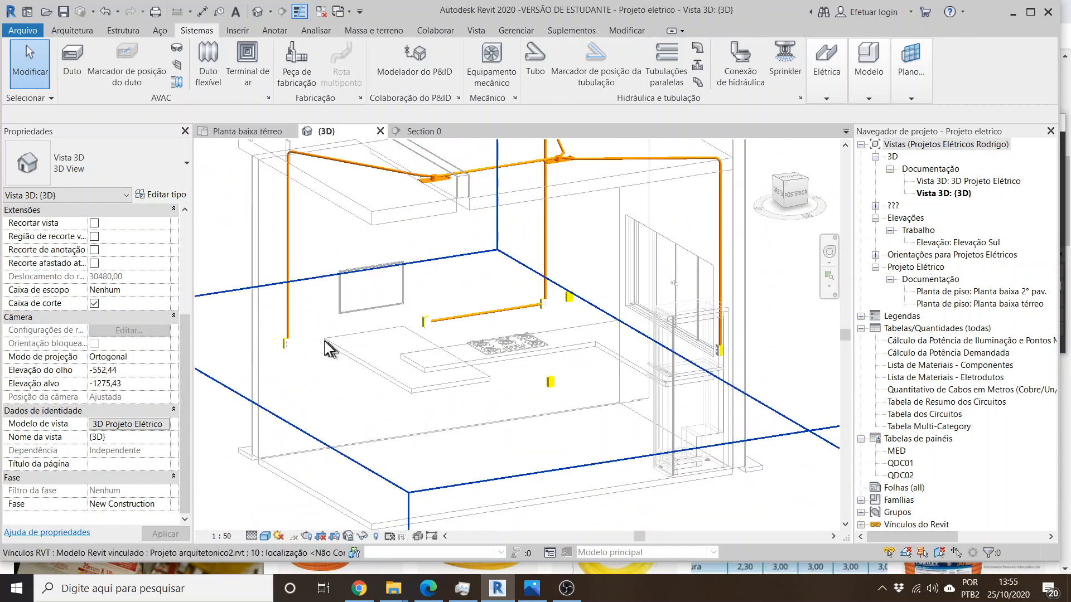
# - Inspect the connector positions and sizes of the double socket box beside the refrigerator and its conduit connection
pyautogui.keyDown('shift'); pyautogui.moveTo(788, 399); pyautogui.dragTo(519, 381, button='middle'); pyautogui.keyUp('shift')
pyautogui.scroll(5, 576, 372)
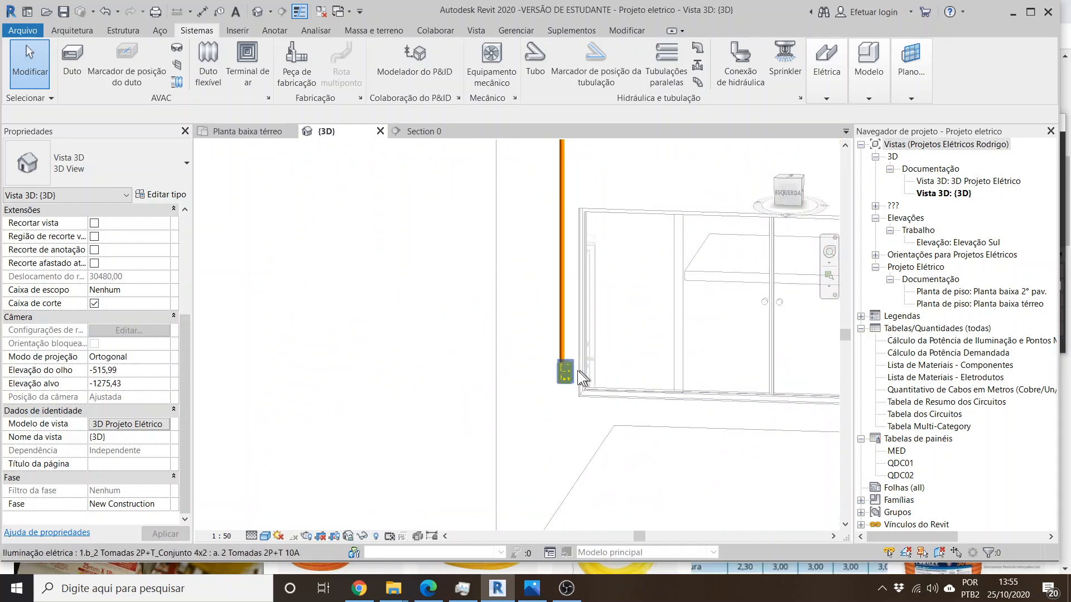
pyautogui.click(568, 396)
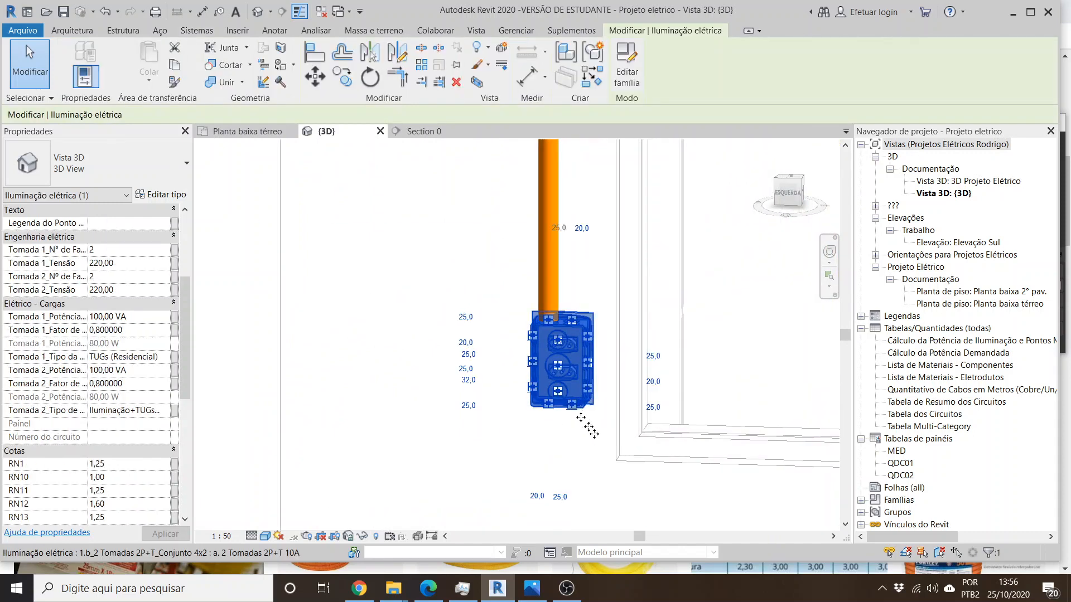
pyautogui.keyDown('shift'); pyautogui.moveTo(610, 440); pyautogui.dragTo(588, 429, button='middle'); pyautogui.keyUp('shift')
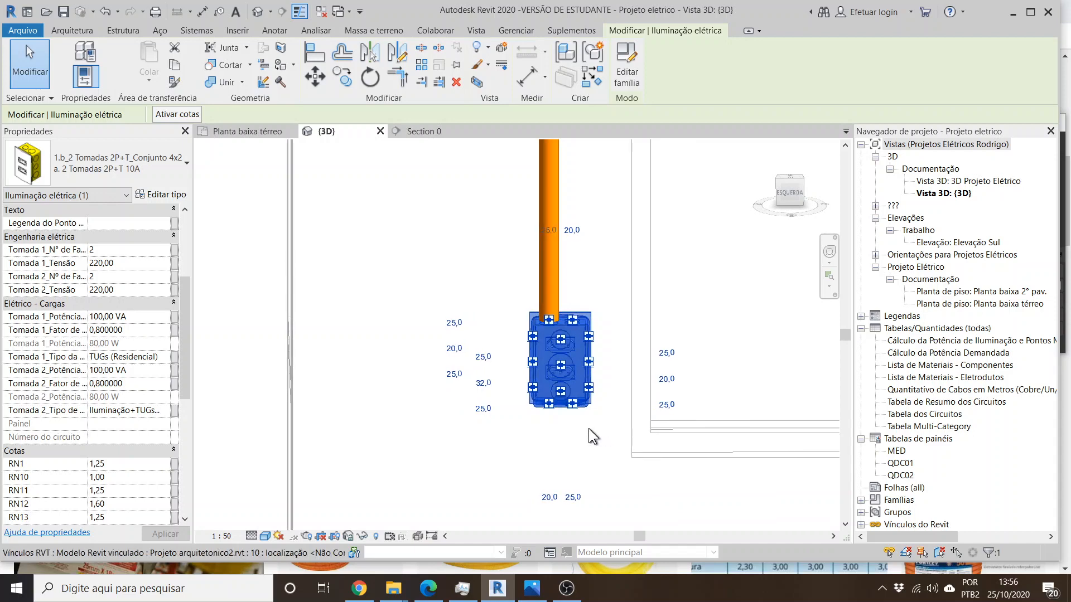
pyautogui.scroll(3, 587, 428)
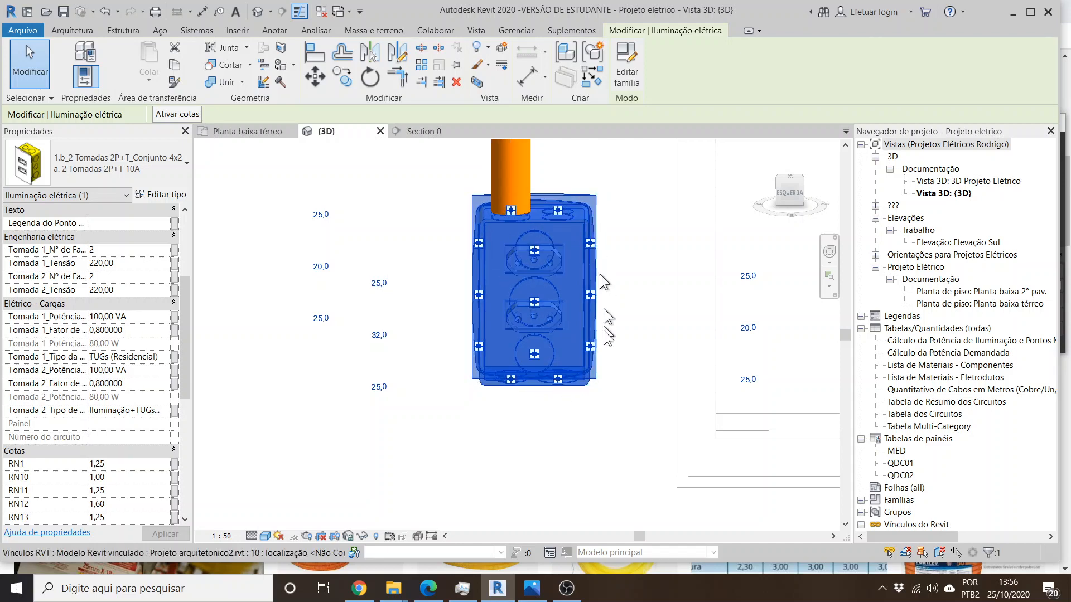
pyautogui.scroll(1, 590, 270)
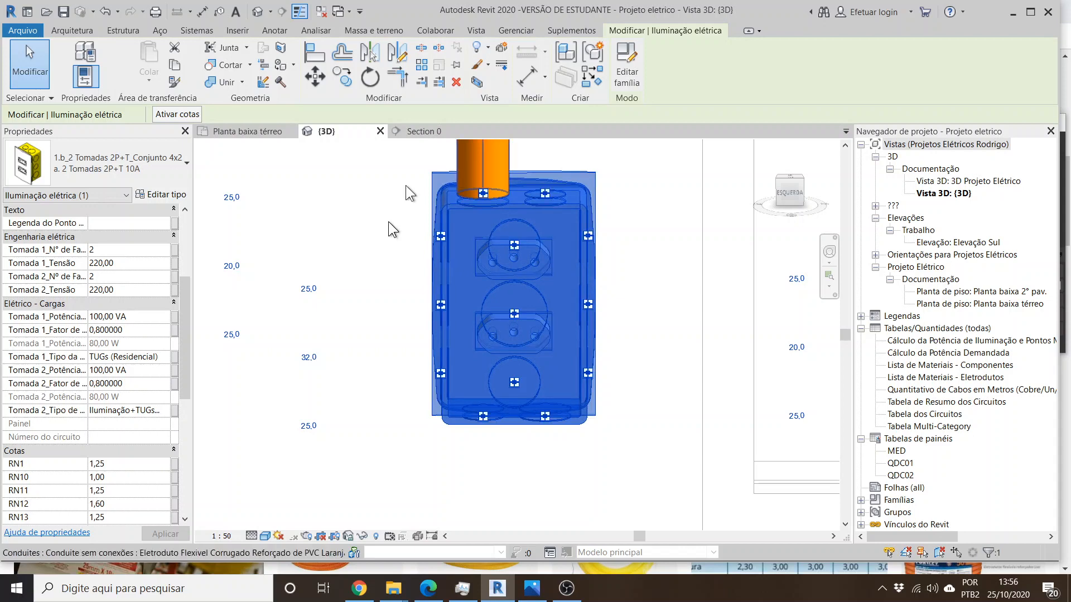
pyautogui.scroll(-5, 418, 427)
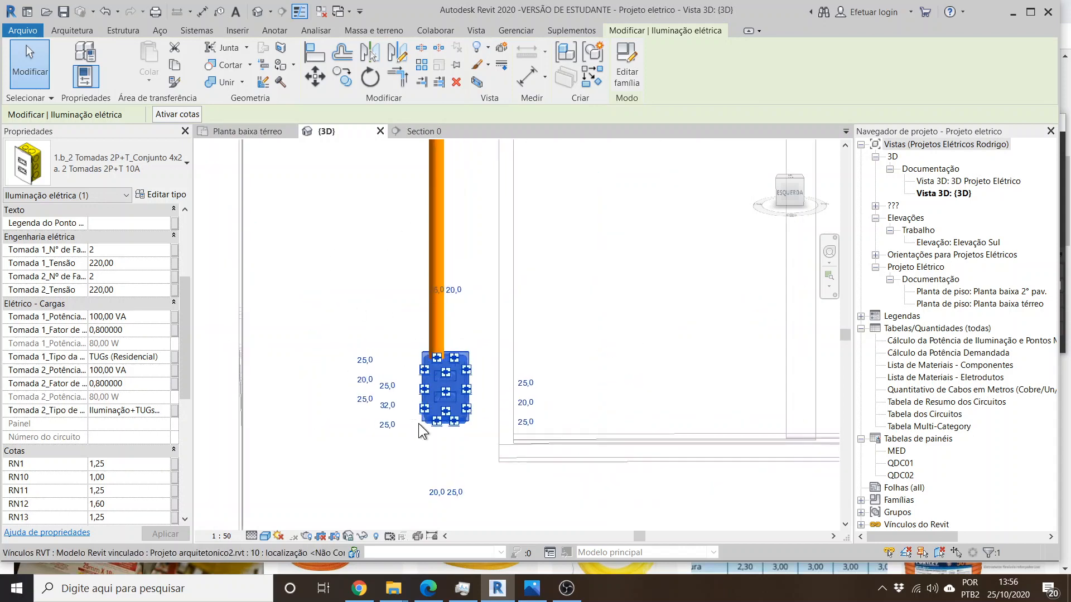
pyautogui.click(418, 424)
pyautogui.scroll(-2, 586, 397)
pyautogui.scroll(-3, 586, 397)
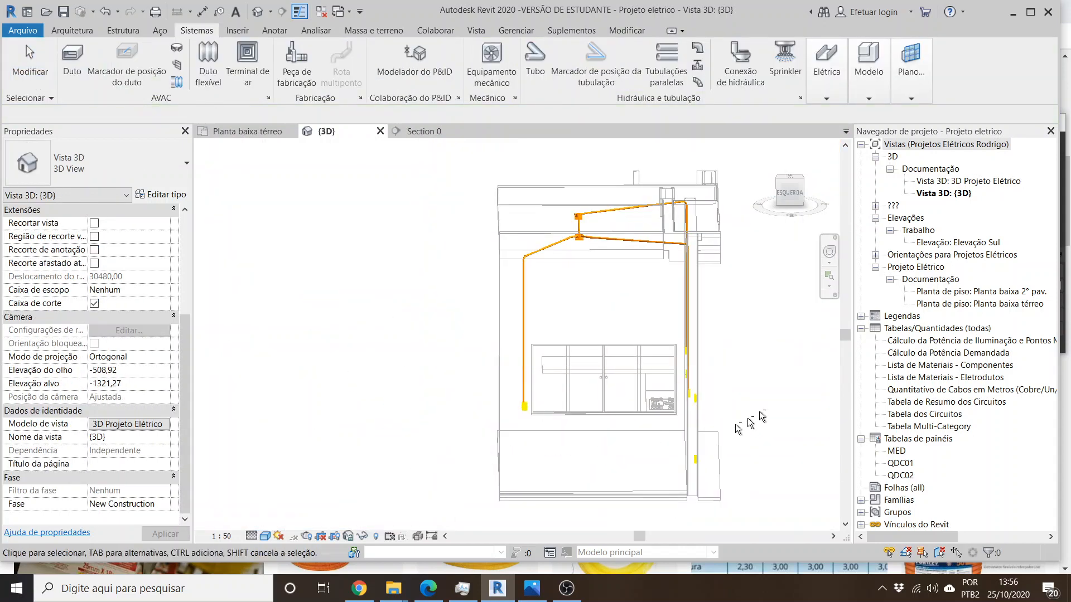
# - Inspect how the vertical and horizontal conduits connect to the double socket box on the sink side of the stove
pyautogui.keyDown('shift'); pyautogui.moveTo(779, 418); pyautogui.dragTo(614, 456, button='middle'); pyautogui.keyUp('shift')
pyautogui.scroll(4, 661, 455)
pyautogui.scroll(2, 658, 443)
pyautogui.scroll(5, 498, 451)
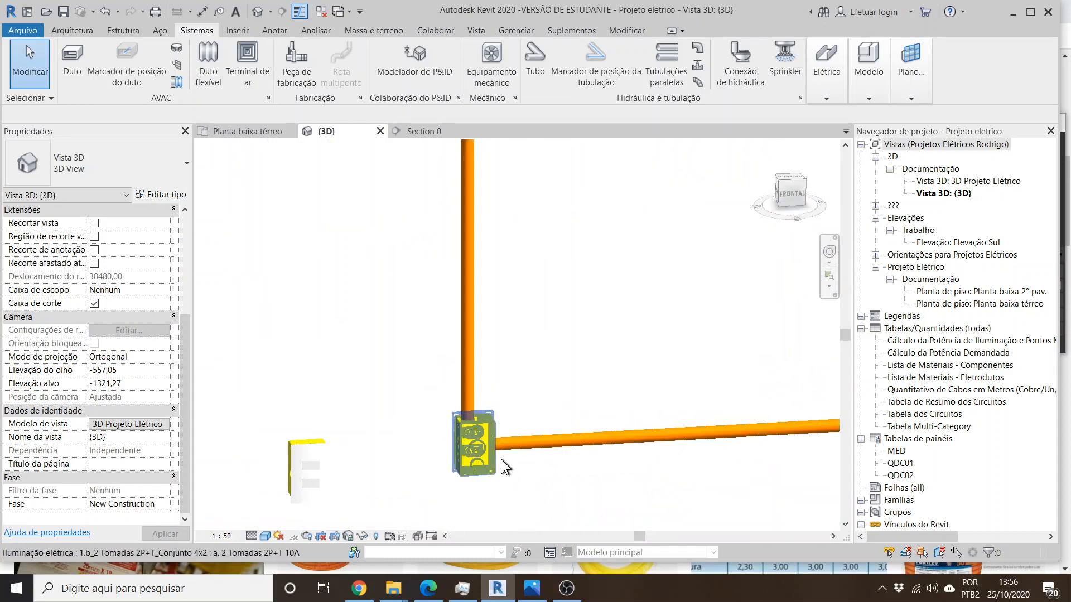
pyautogui.click(486, 437)
pyautogui.keyDown('shift'); pyautogui.moveTo(486, 438); pyautogui.dragTo(486, 409, button='middle'); pyautogui.keyUp('shift')
pyautogui.scroll(-6, 486, 403)
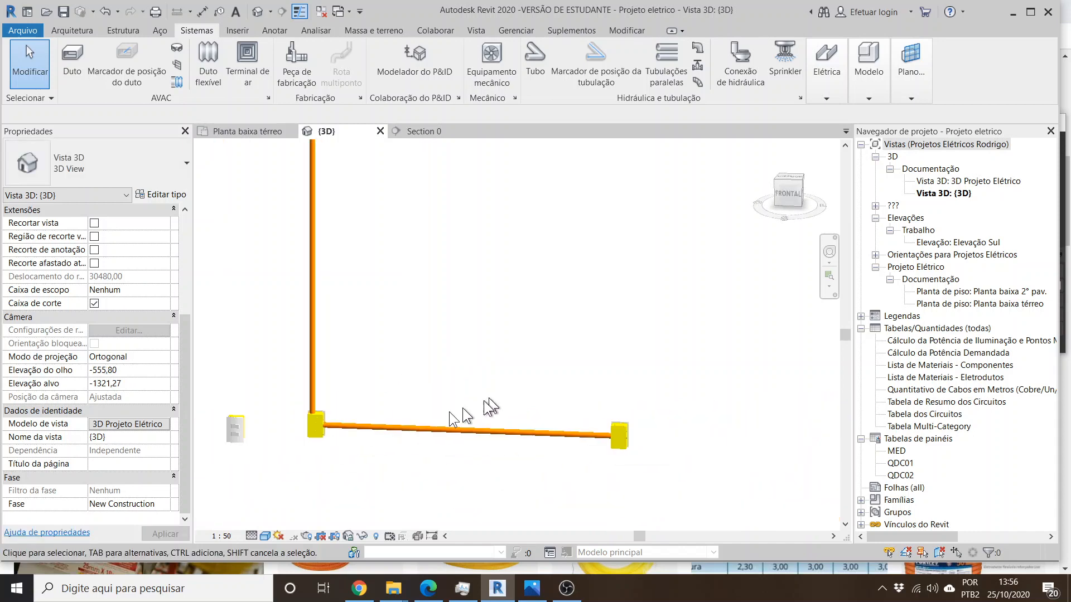
pyautogui.scroll(5, 312, 419)
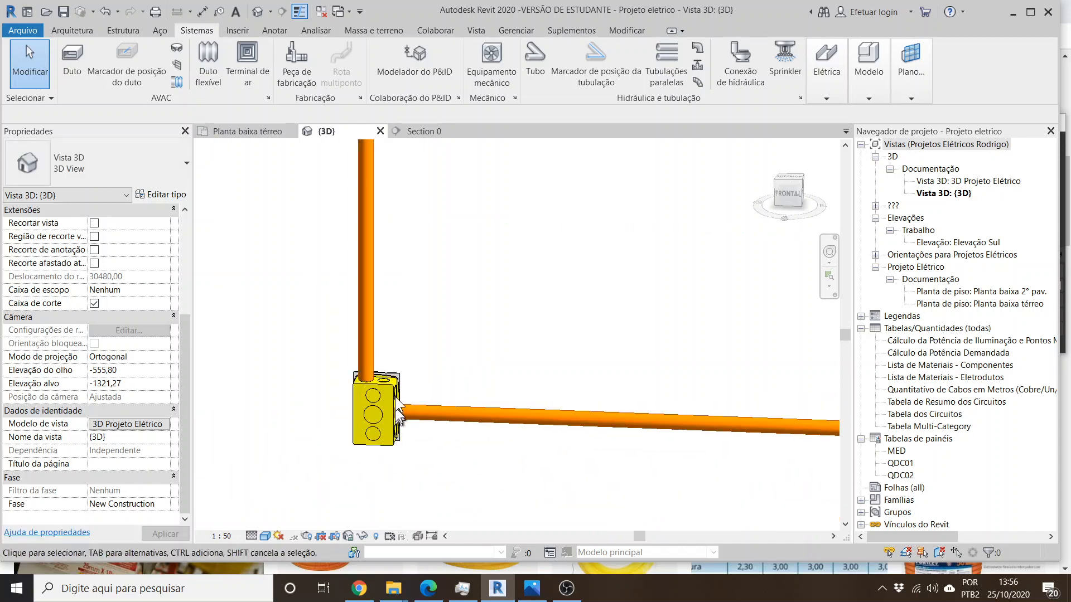
# - Examine the kitchen's complete conduit network and double socket box in 3D, and return to the Planta baixa térreo floor plan
pyautogui.scroll(-8, 397, 399)
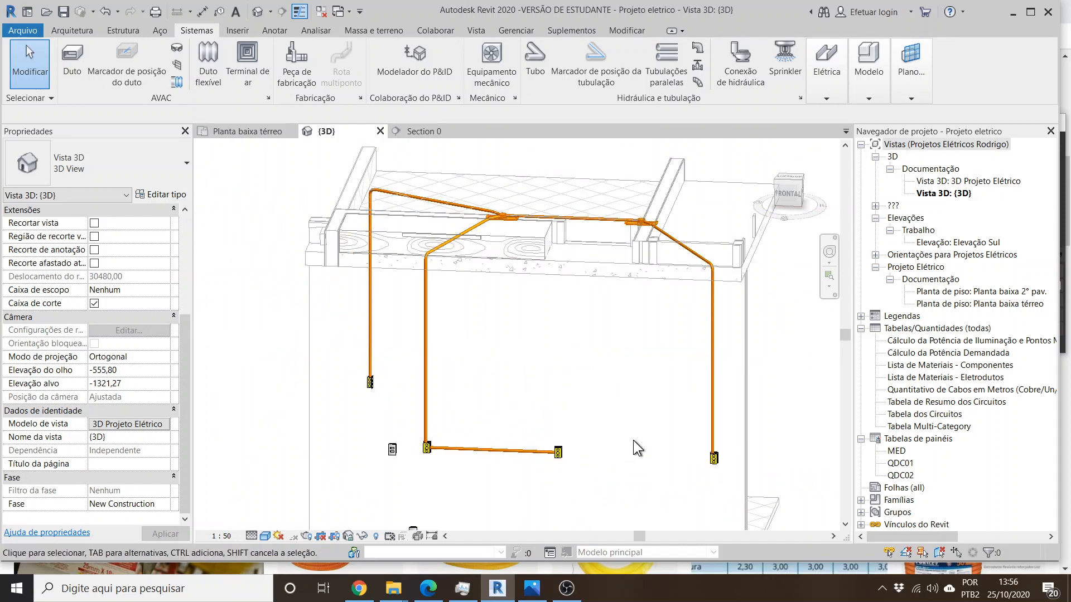
pyautogui.keyDown('shift'); pyautogui.moveTo(667, 443); pyautogui.dragTo(384, 458, button='middle'); pyautogui.keyUp('shift')
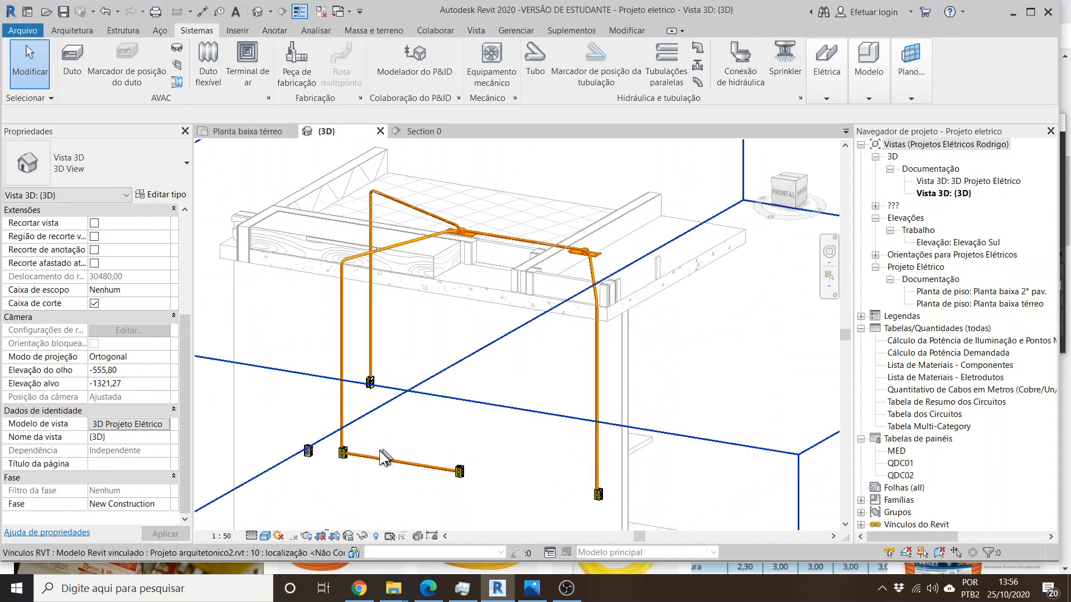
pyautogui.click(460, 472)
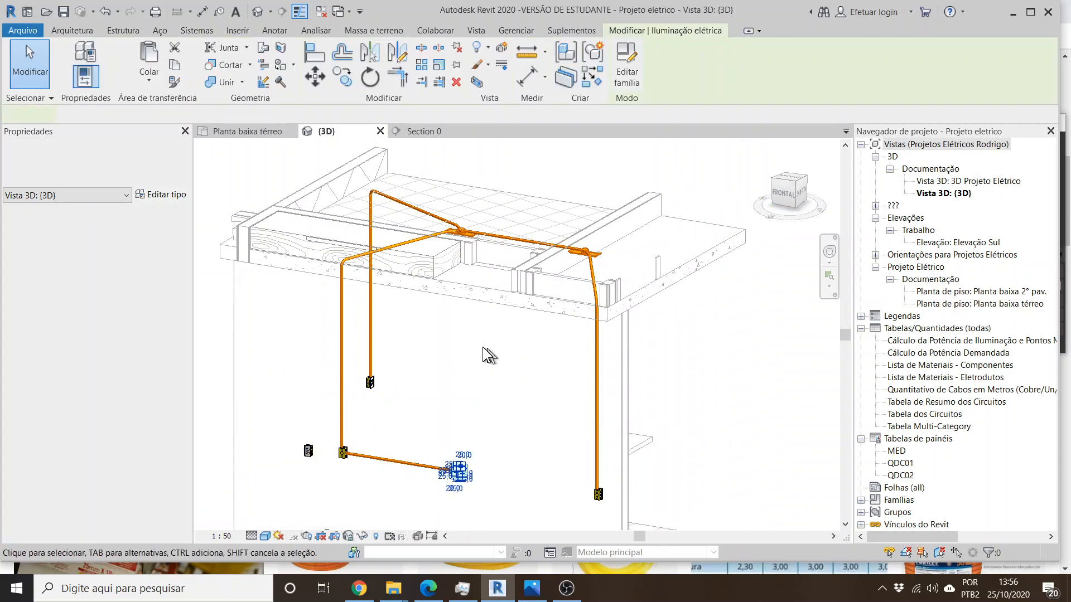
pyautogui.scroll(-3, 553, 310)
pyautogui.click(412, 456)
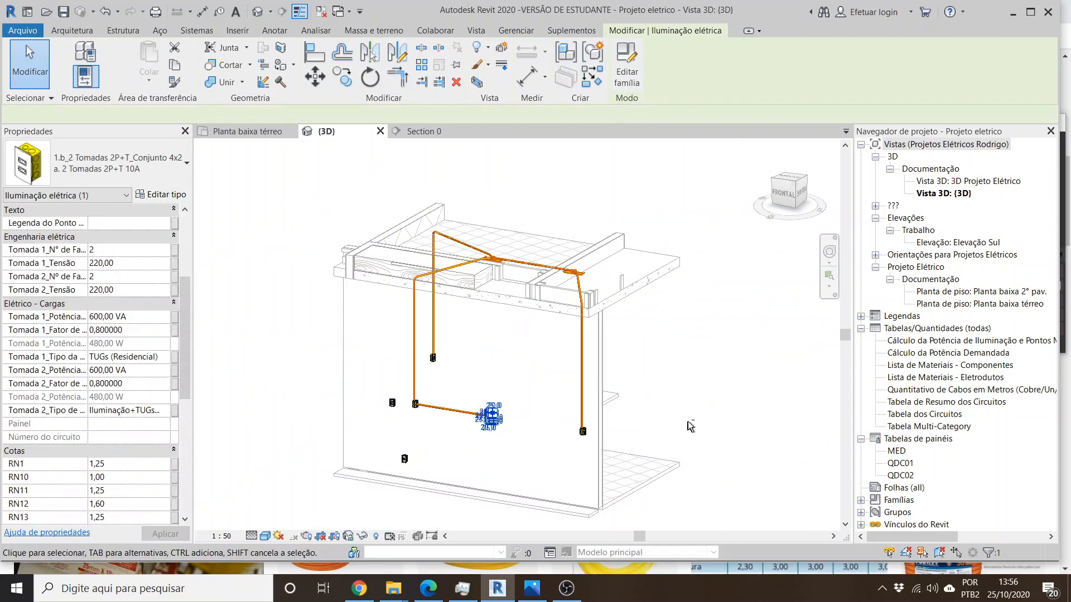
pyautogui.keyDown('shift'); pyautogui.moveTo(413, 455); pyautogui.dragTo(689, 448, button='middle'); pyautogui.keyUp('shift')
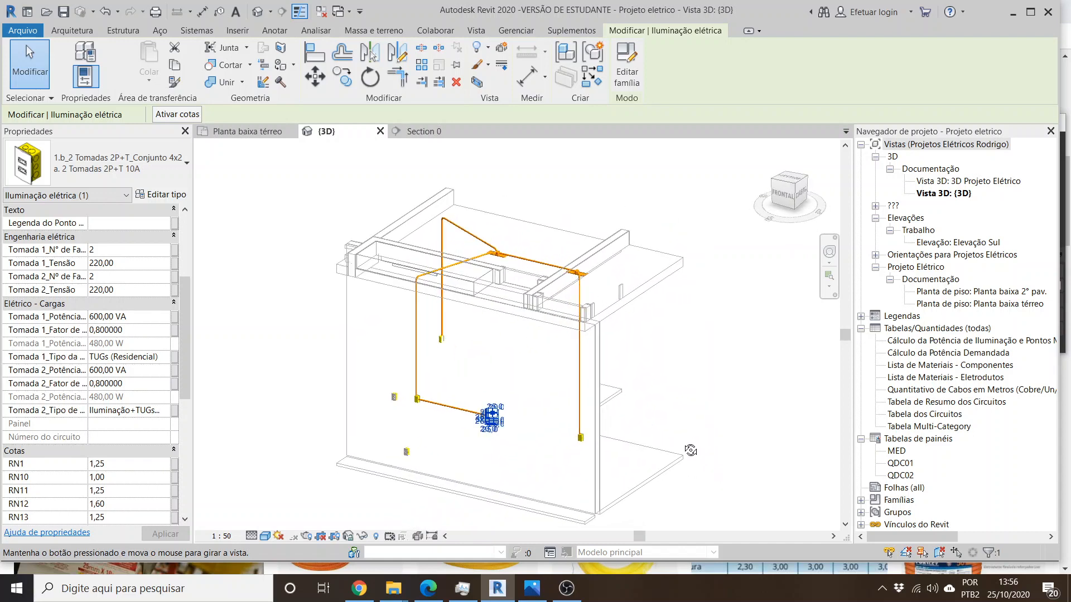
pyautogui.press('Escape')
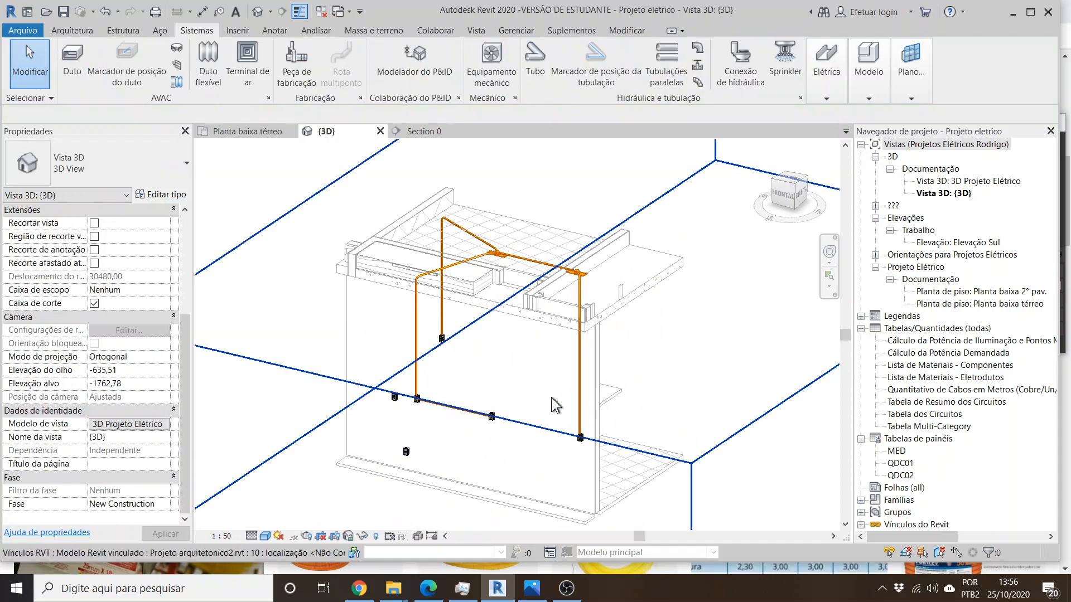
pyautogui.click(238, 129)
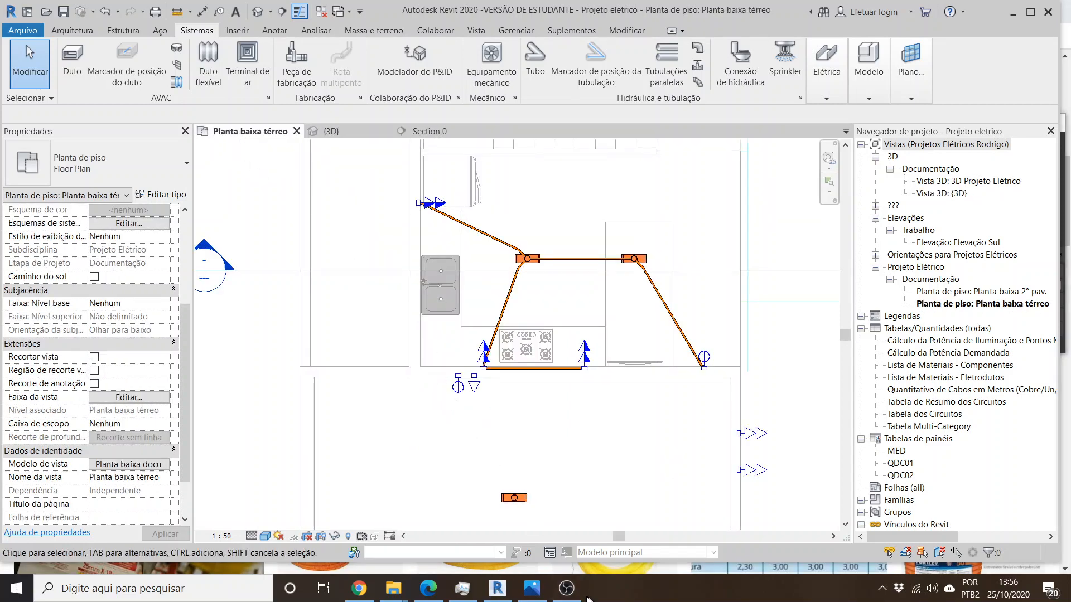
pyautogui.click(560, 598)
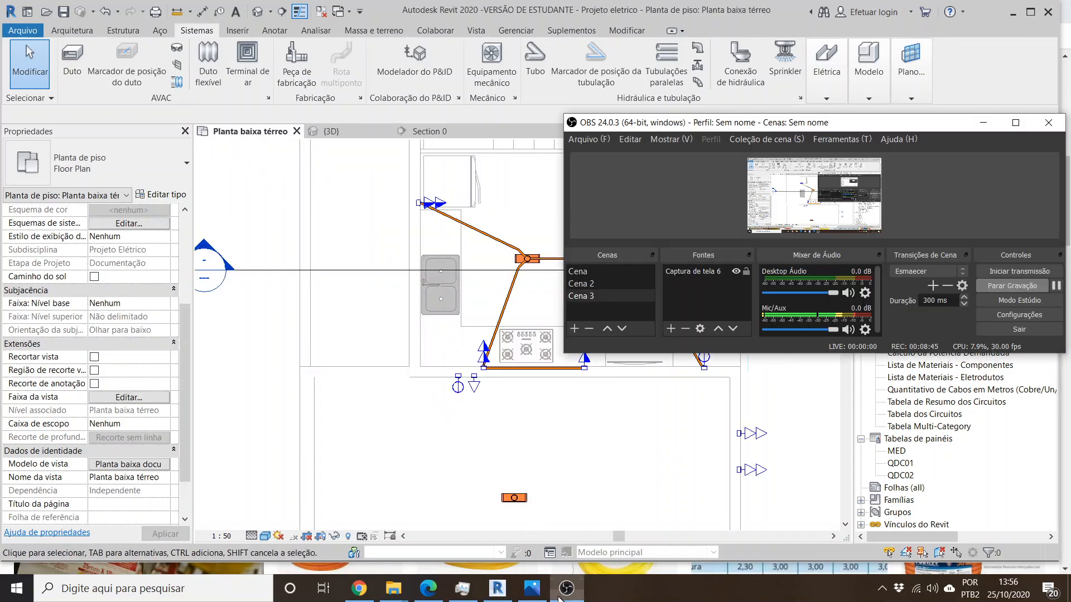
pyautogui.click(643, 432)
pyautogui.scroll(5, 588, 222)
pyautogui.scroll(-4, 350, 259)
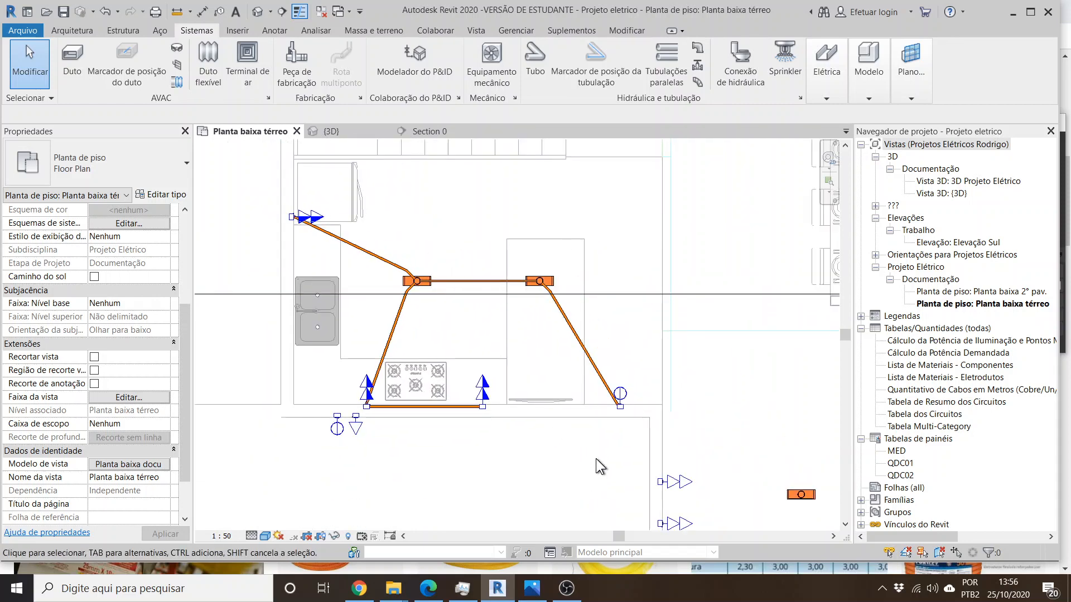
pyautogui.click(580, 577)
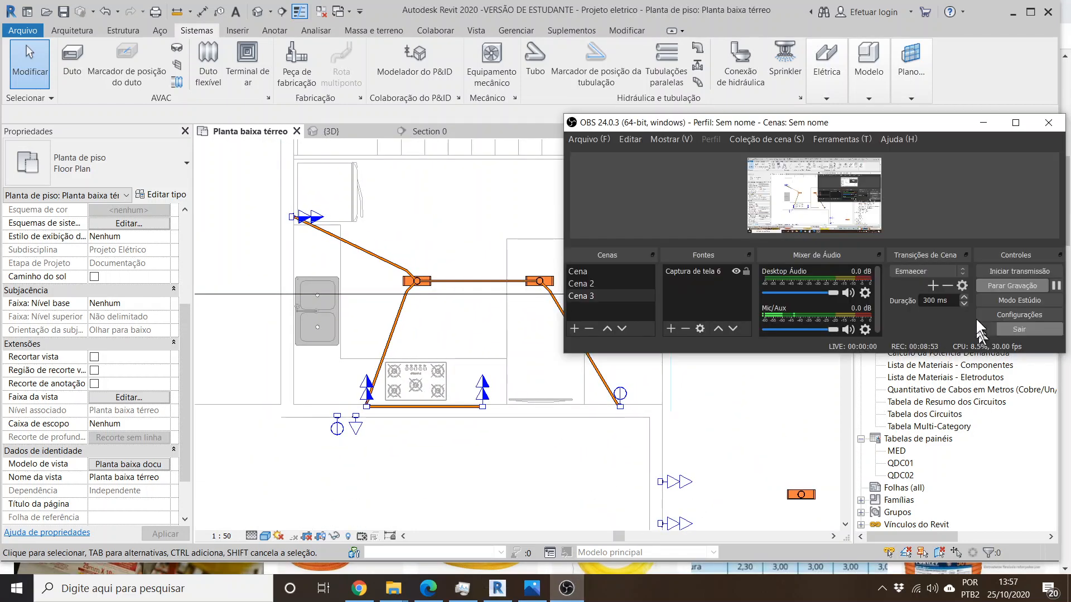